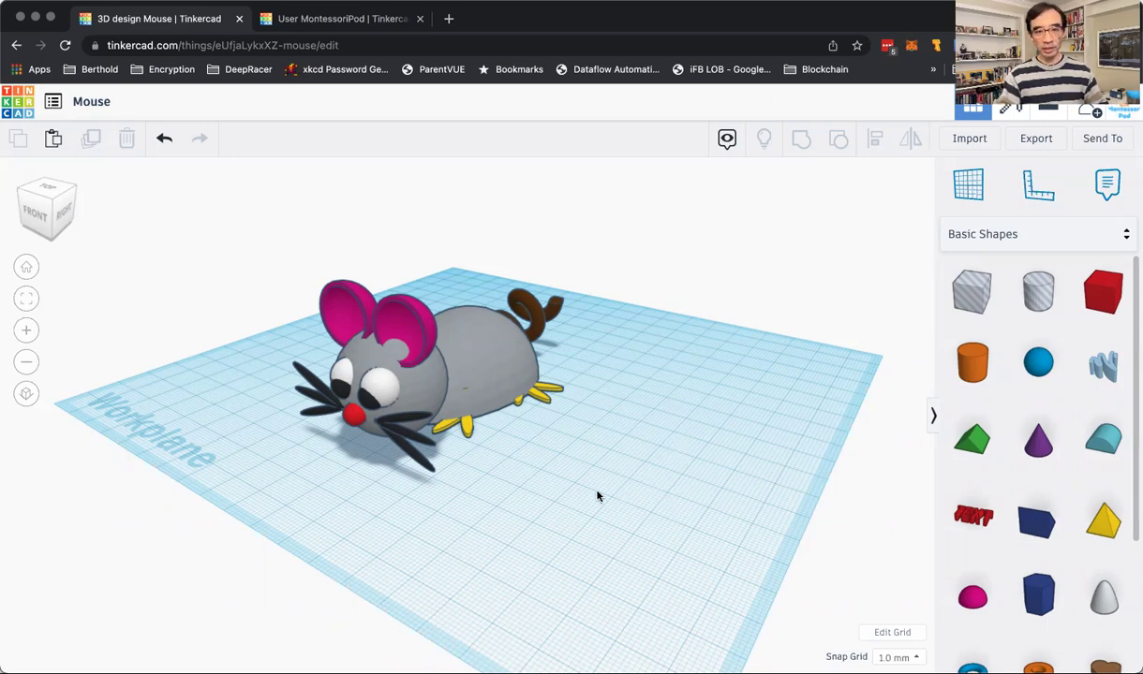
Move the whole finished mouse off the back corner of the workplane to clear space for a new model
right_drag(597, 496, 576, 527)
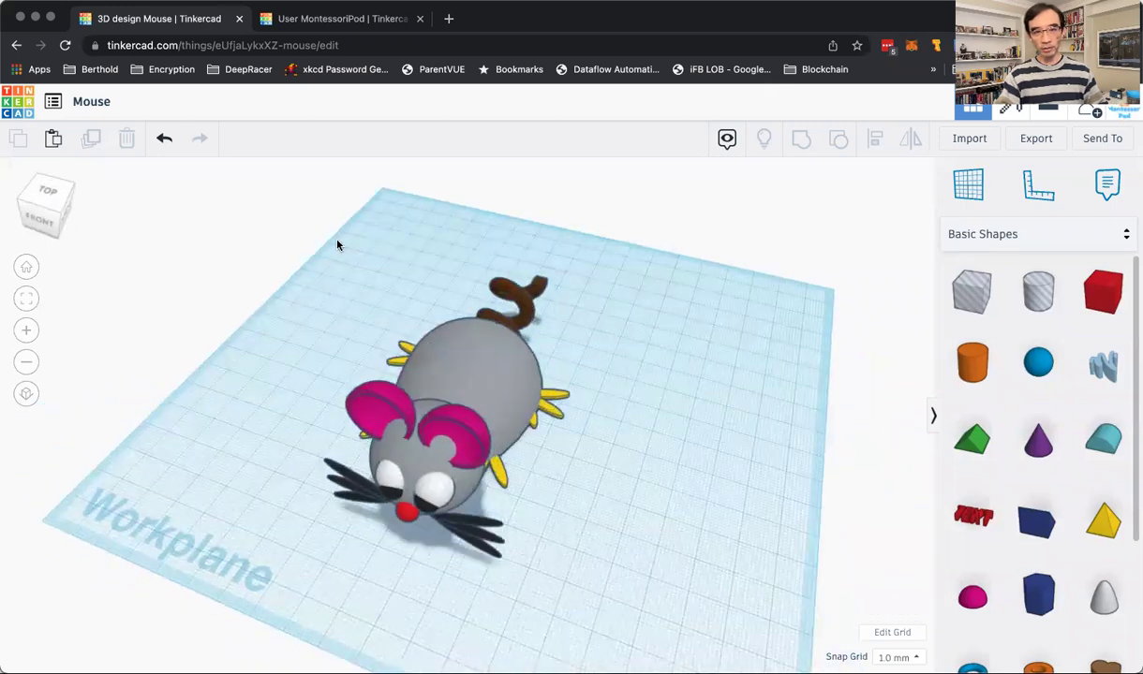
drag(323, 242, 577, 568)
drag(478, 408, 156, 234)
click(469, 466)
mouse_move(469, 467)
right_down()
mouse_move(379, 414)
mouse_move(390, 438)
mouse_move(459, 462)
mouse_move(456, 472)
right_up()
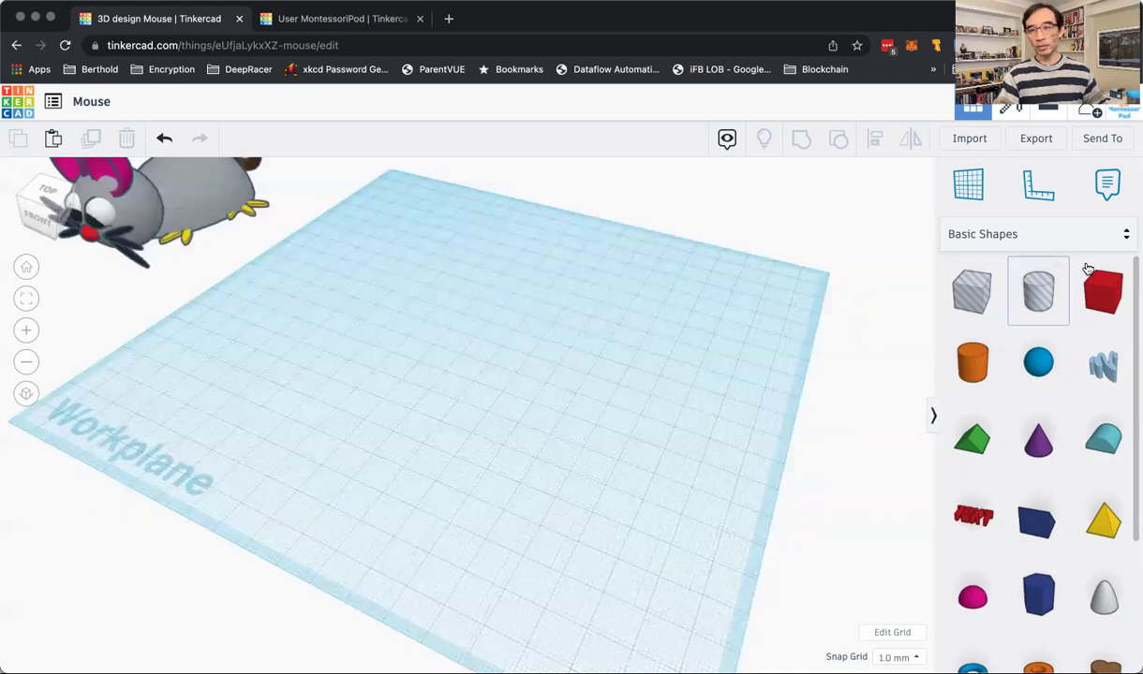
Add an Egg from the Creatures & Characters shapes to the middle of the workplane
click(1073, 234)
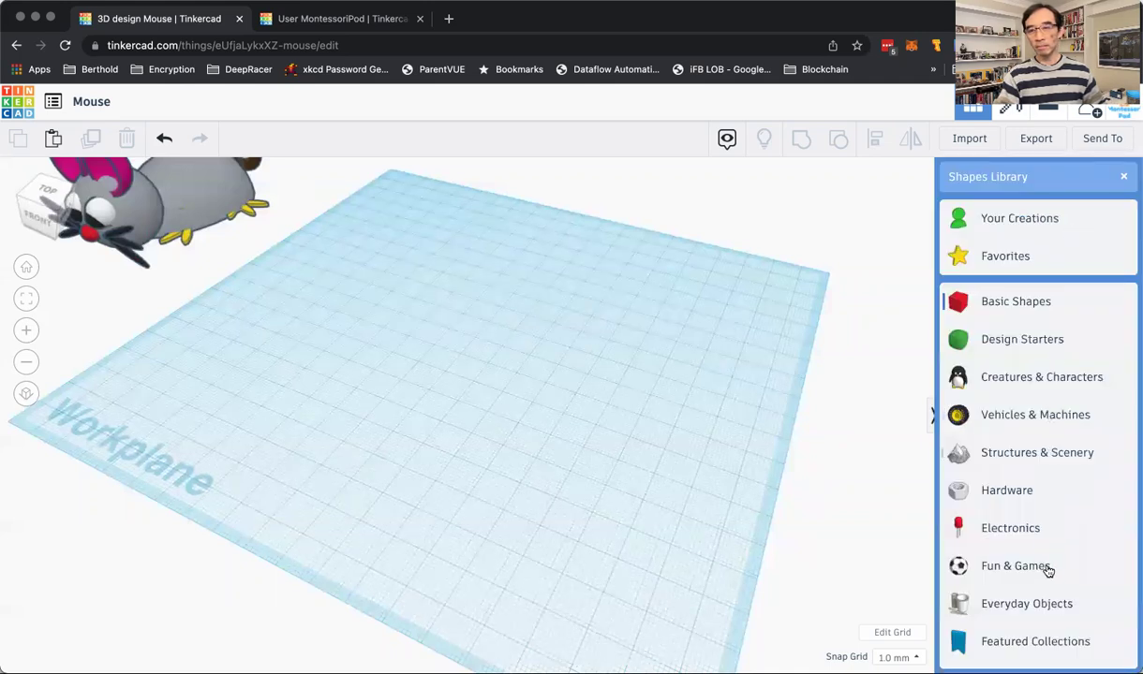
click(1048, 384)
drag(1036, 544, 496, 394)
key(f)
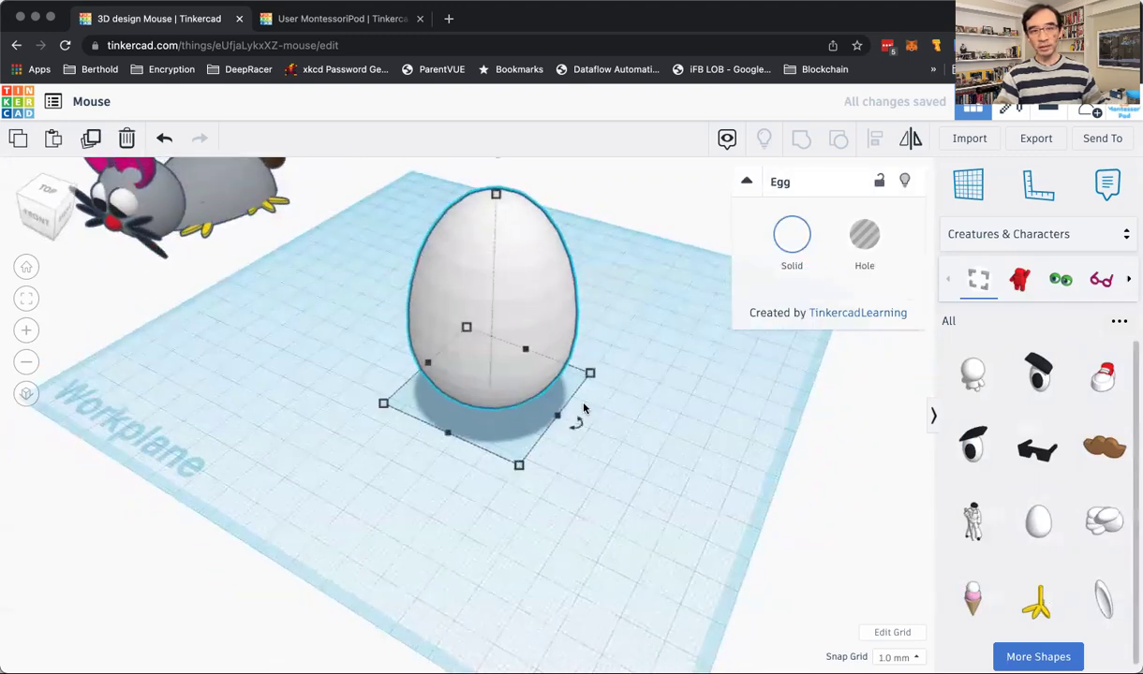
right_drag(576, 418, 495, 459)
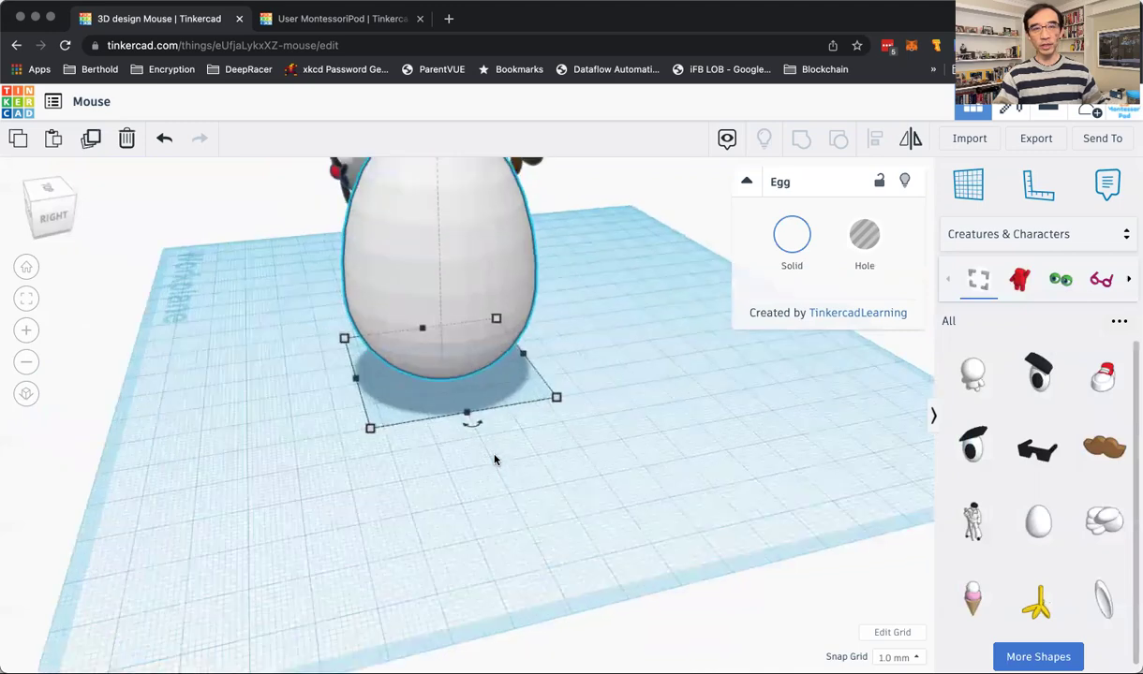
scroll(495, 459, down, 5)
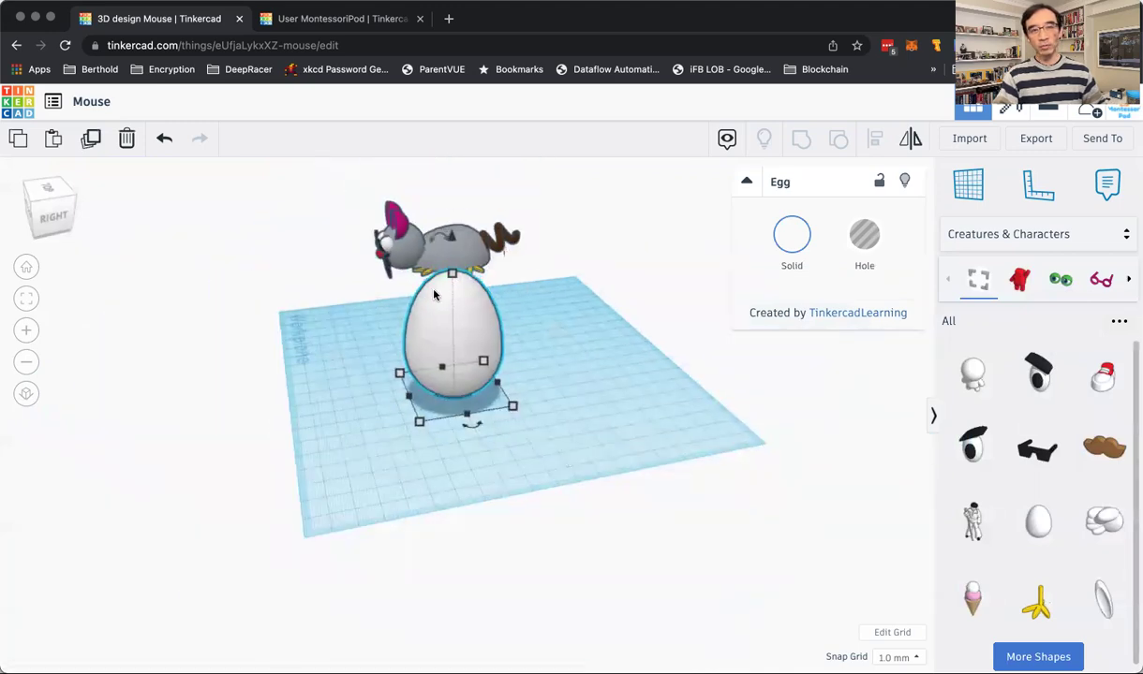
Rotate the egg onto its side and lower it so that its lower half sinks below the workplane
drag(414, 269, 392, 321)
drag(453, 270, 457, 321)
click(387, 486)
right_drag(382, 473, 656, 382)
scroll(571, 467, up, 5)
Add a Box hole from the Basic Shapes next to the egg
click(1000, 235)
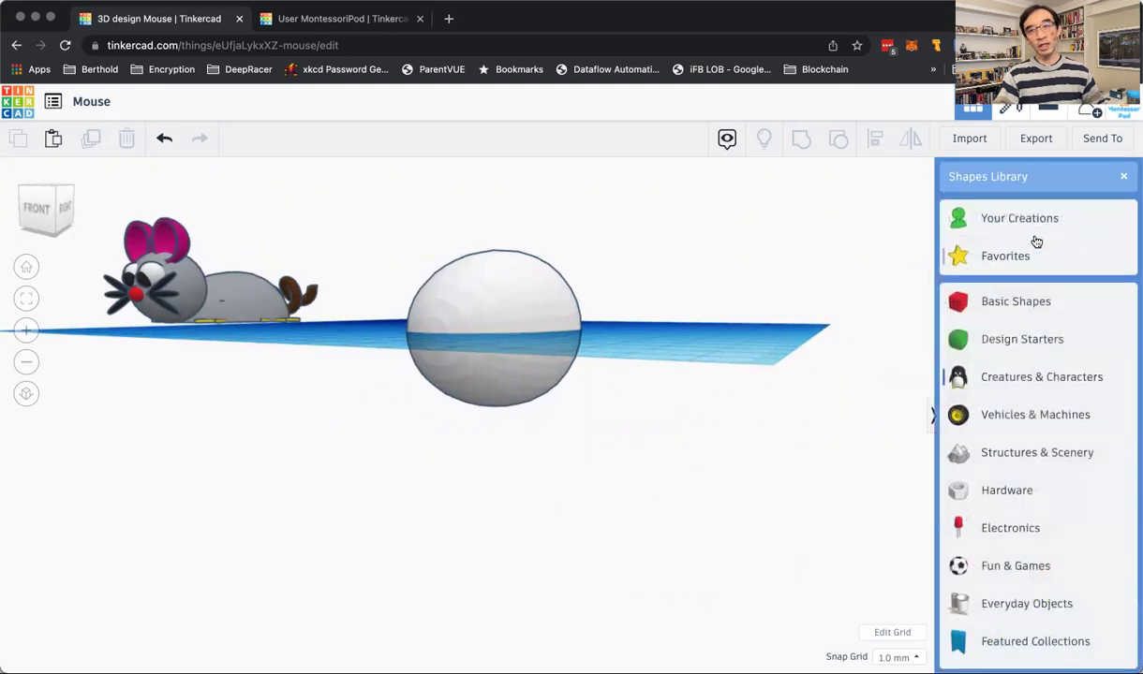
click(1019, 300)
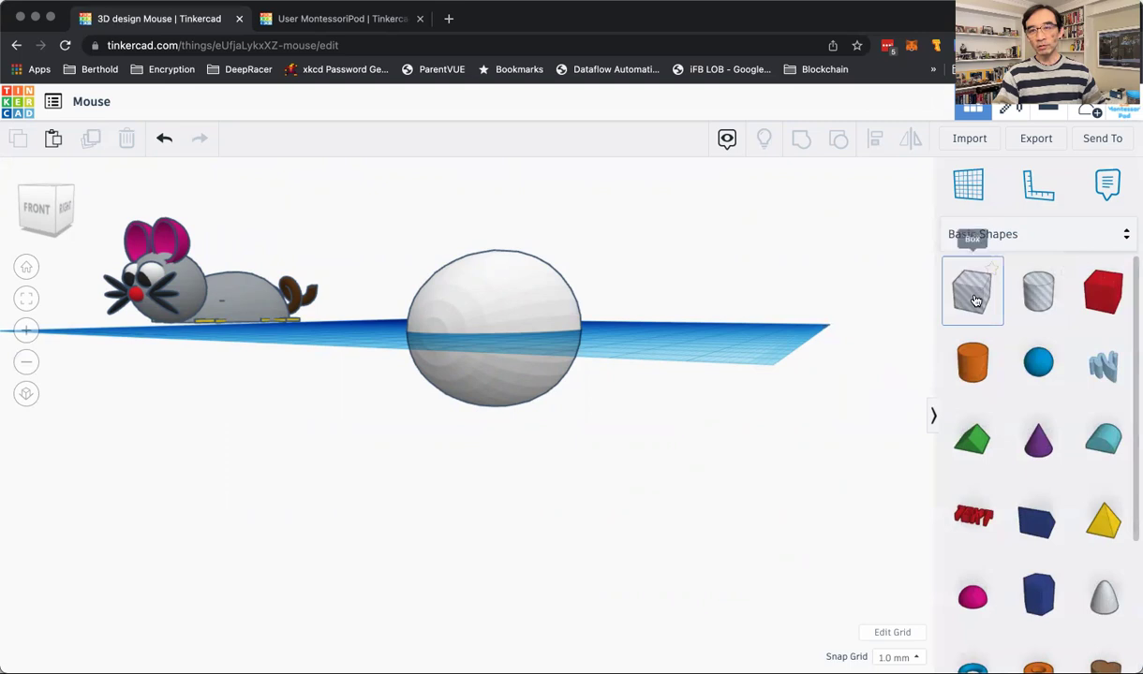
drag(975, 300, 670, 365)
click(609, 419)
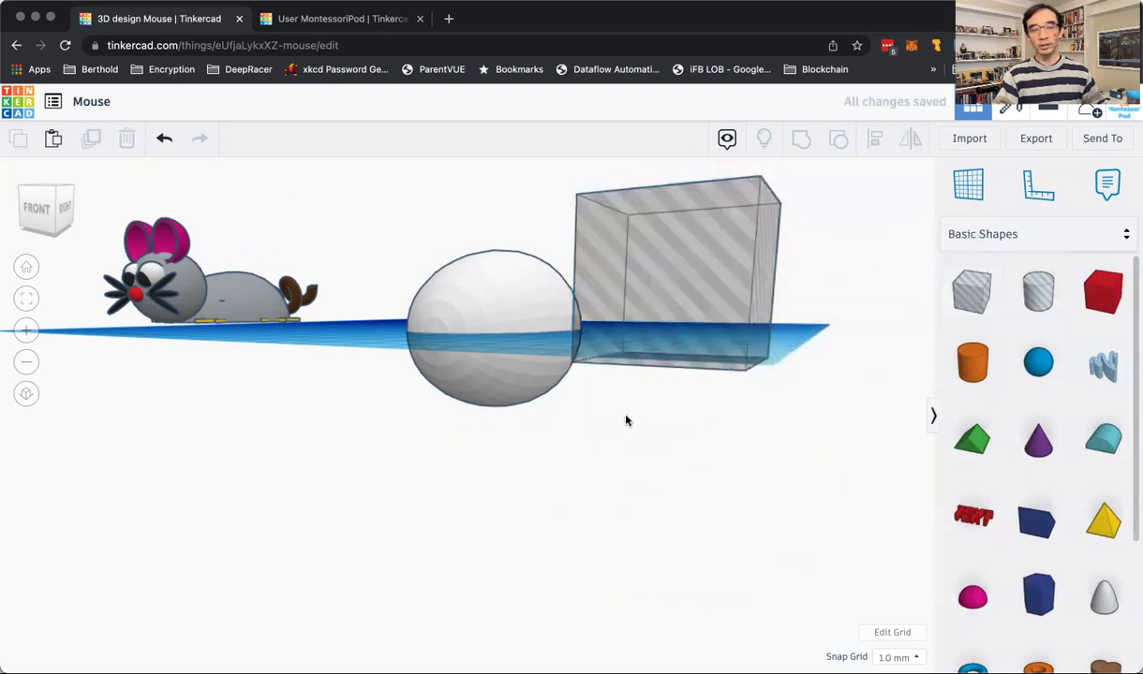
Lower the box hole so that it sits beneath the workplane beside the egg
right_drag(627, 421, 529, 408)
scroll(564, 421, down, 5)
click(440, 394)
drag(428, 353, 427, 434)
drag(444, 475, 448, 428)
Move the box hole under the egg and enlarge its base to about 69 by 57 mm
drag(470, 384, 563, 368)
right_drag(310, 368, 554, 410)
drag(553, 408, 513, 441)
right_drag(393, 448, 310, 374)
click(310, 374)
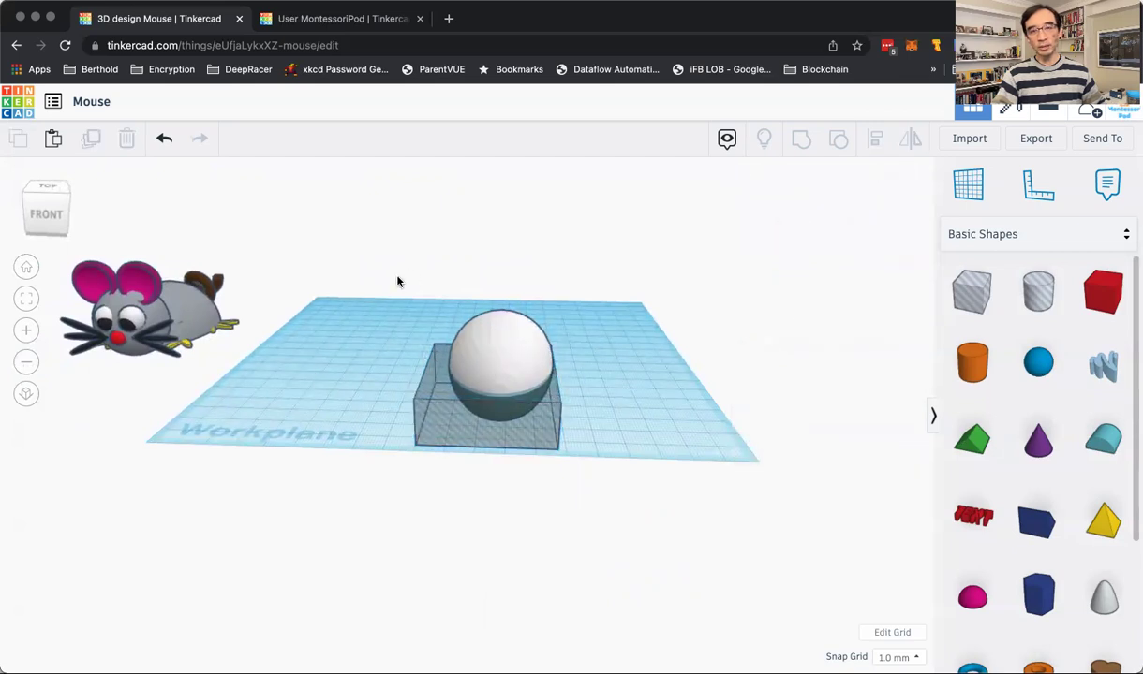
Try to cut away the egg's lower half by grouping it with the box hole, and undo the grouping
drag(373, 286, 600, 492)
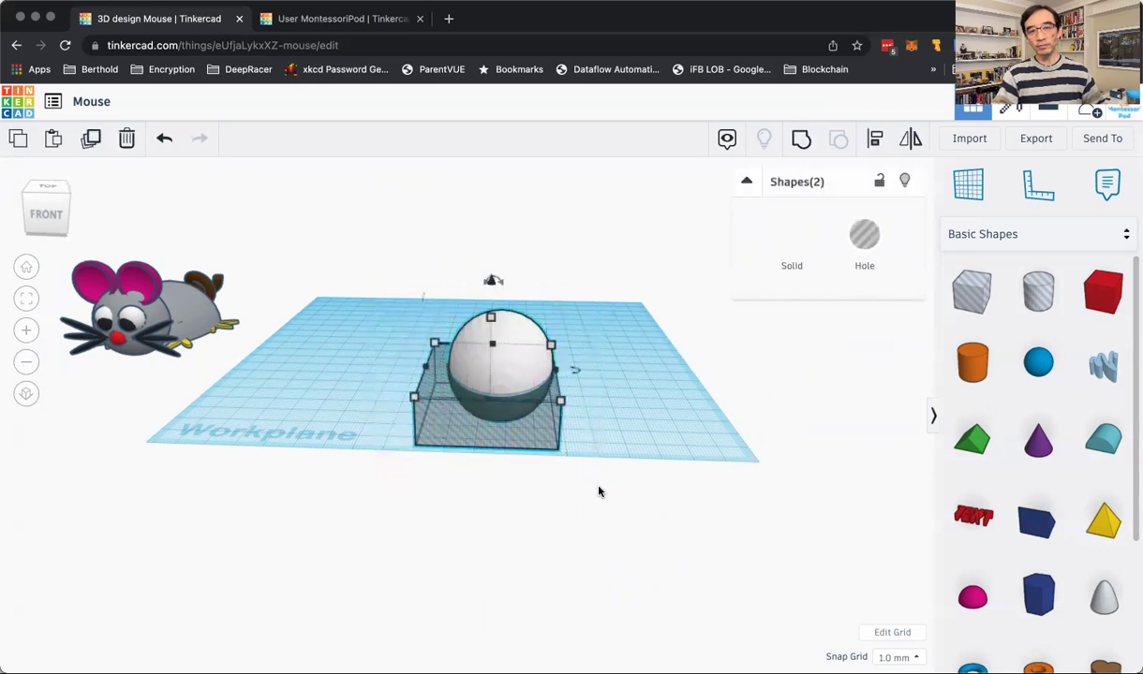
click(802, 141)
click(623, 414)
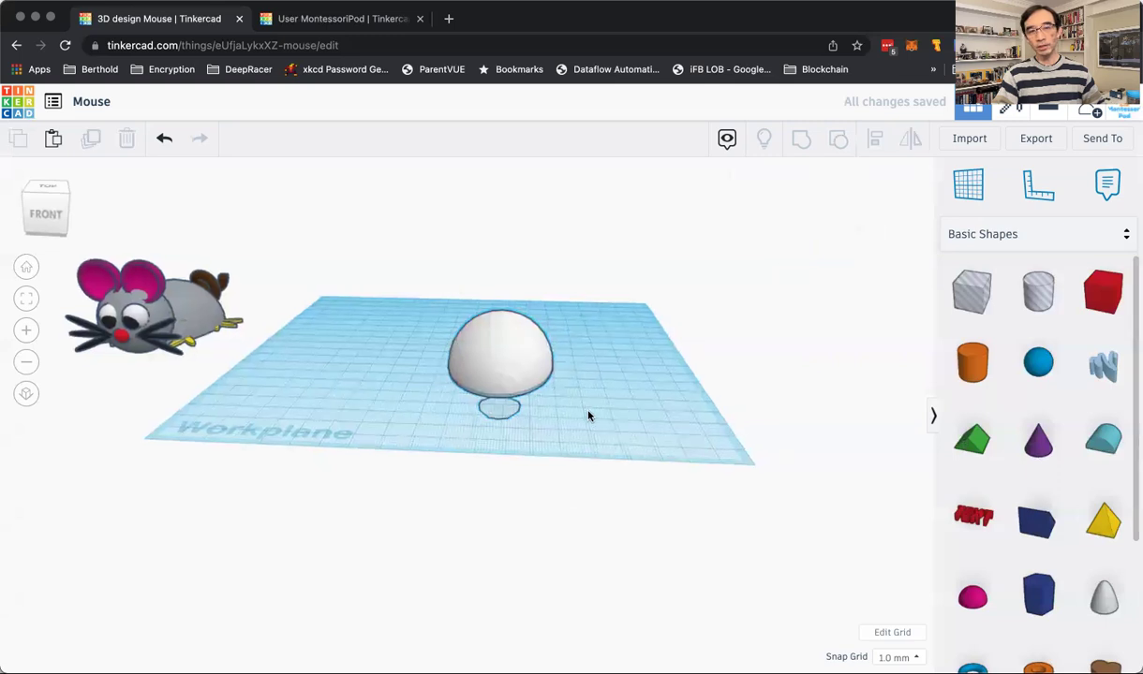
right_drag(543, 419, 444, 386)
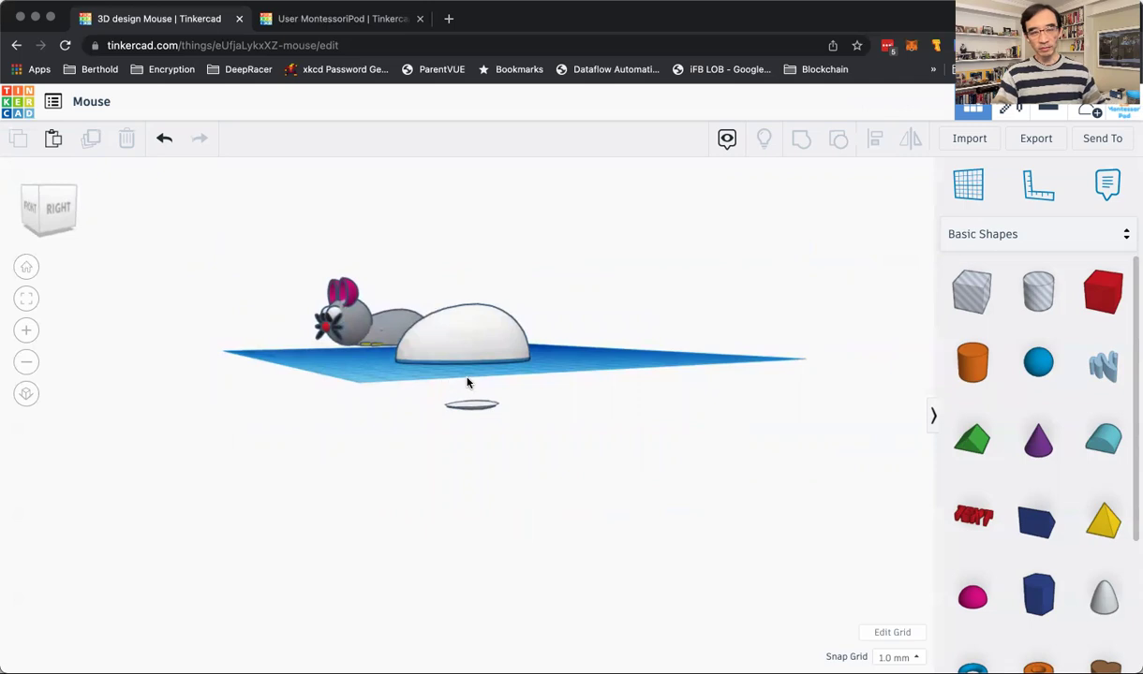
click(168, 141)
Enlarge the box hole's base to about 93 by 92 mm so it extends past the egg's outline
right_drag(451, 536, 421, 498)
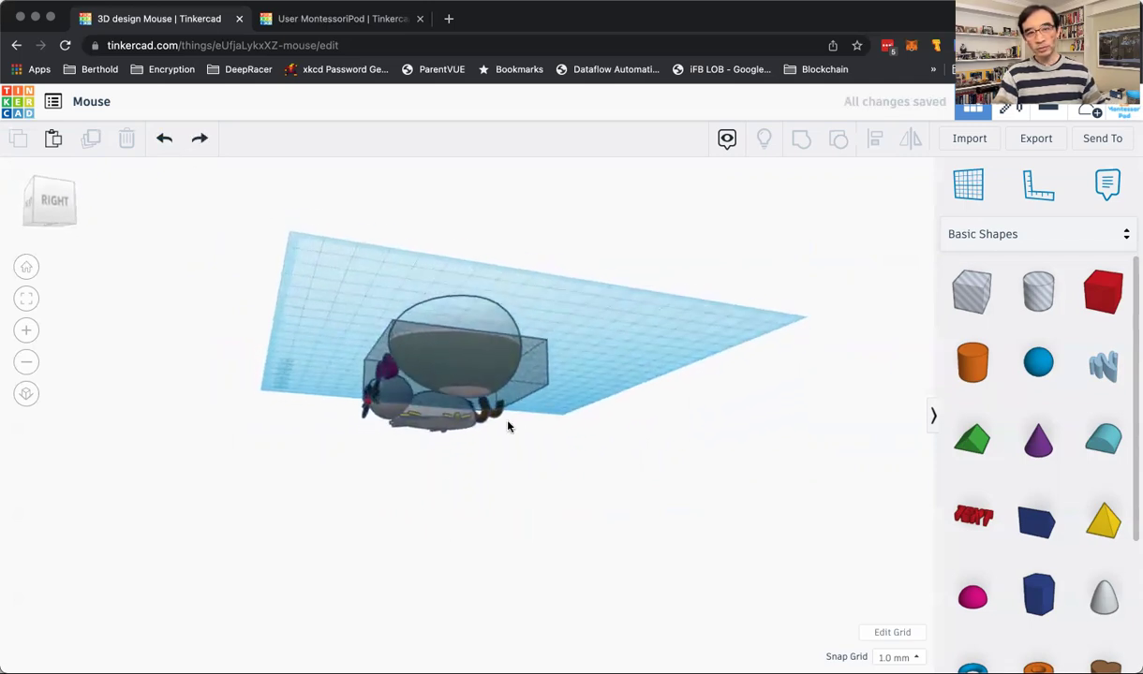
click(540, 361)
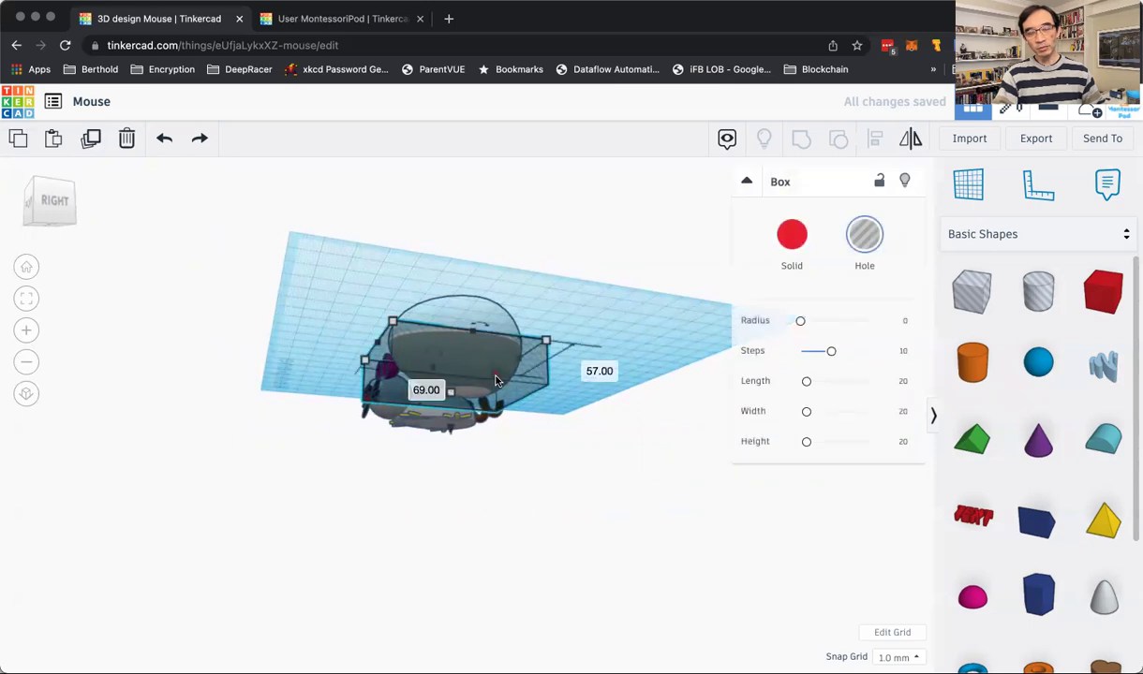
drag(497, 380, 498, 401)
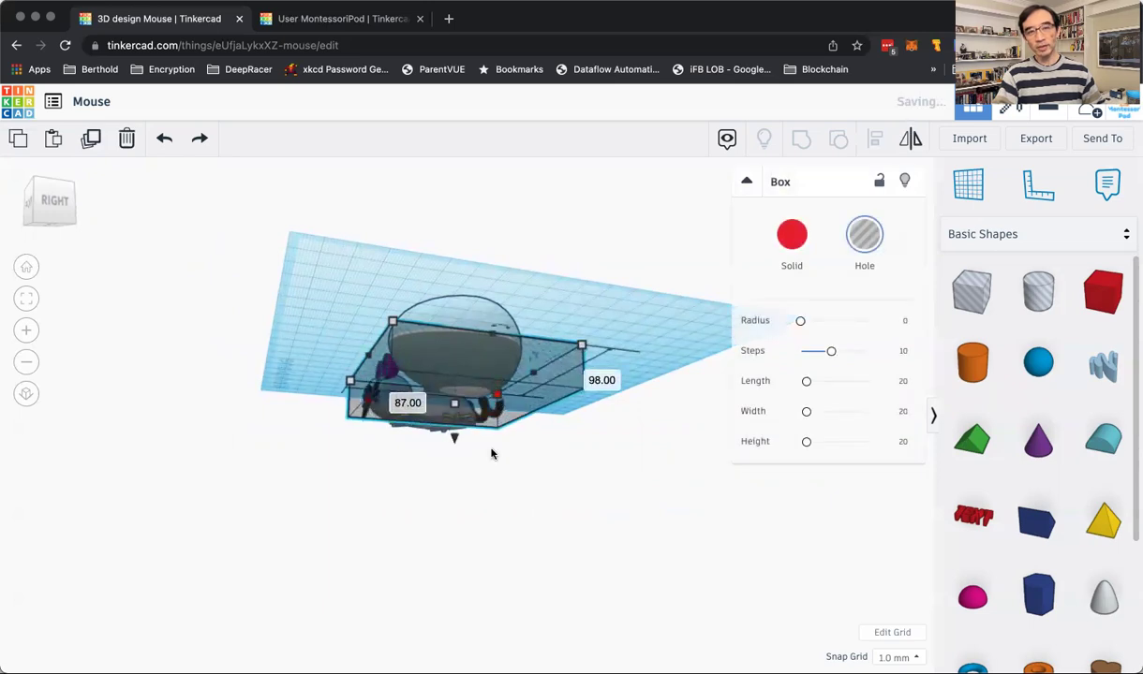
right_drag(491, 453, 591, 490)
mouse_move(495, 380)
drag(495, 384, 430, 386)
right_drag(427, 518, 544, 396)
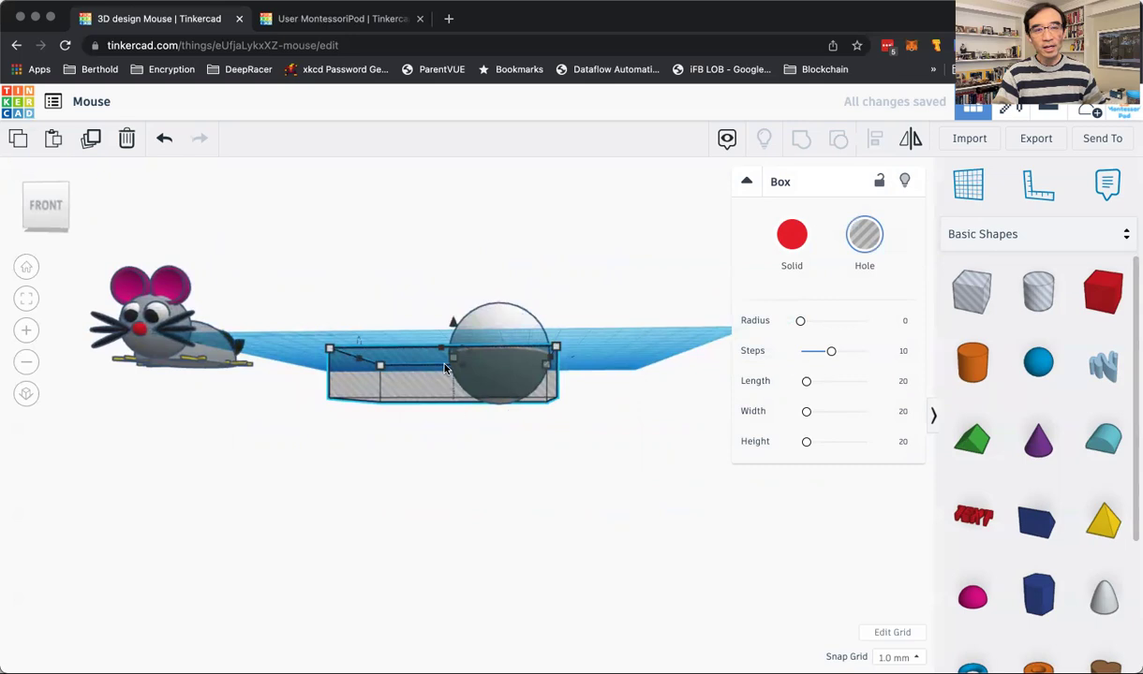
Extend the box hole downward past the egg's underside, with its upper face level with the workplane
mouse_move(444, 358)
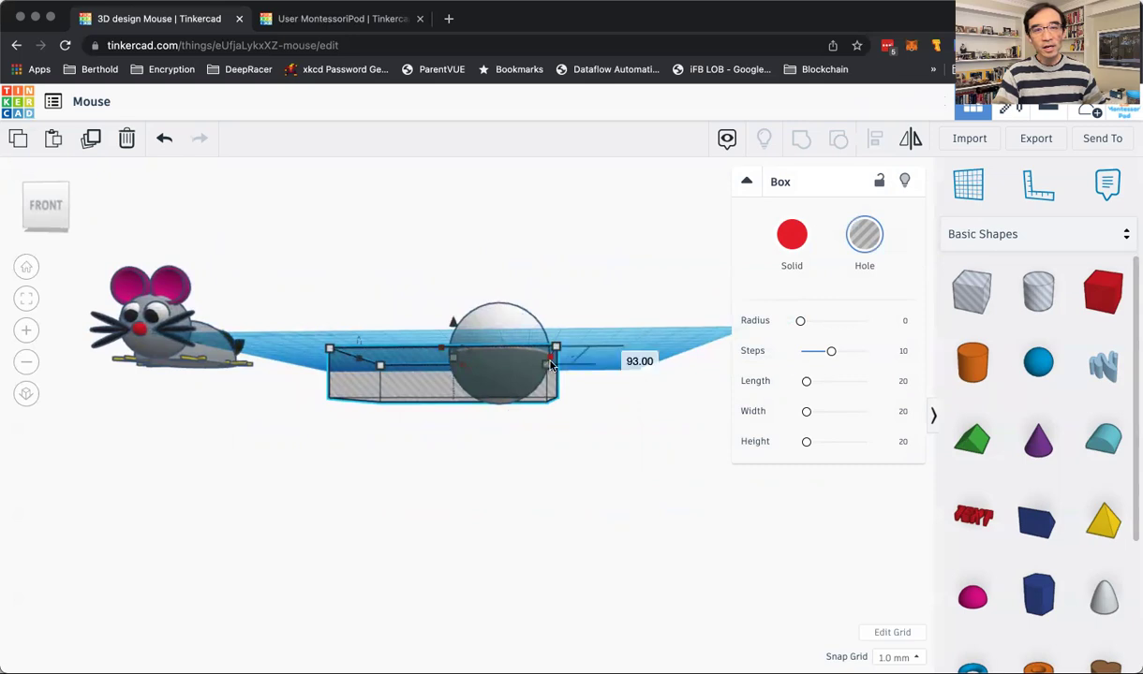
right_drag(467, 437, 233, 436)
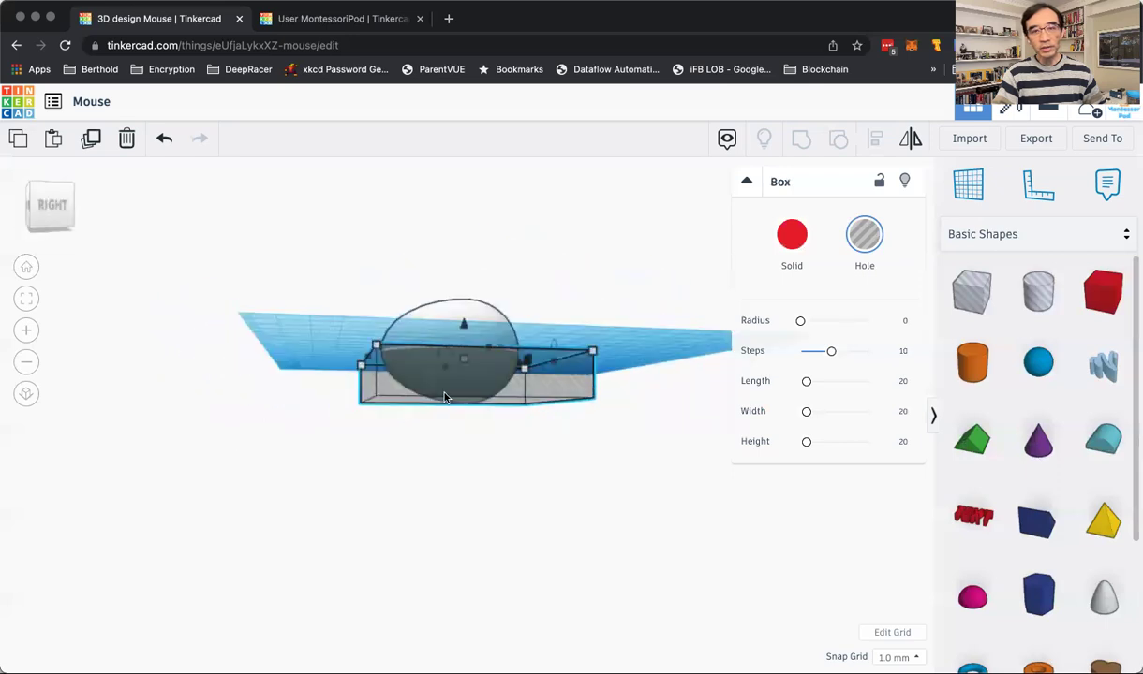
mouse_move(527, 376)
right_drag(527, 376, 453, 407)
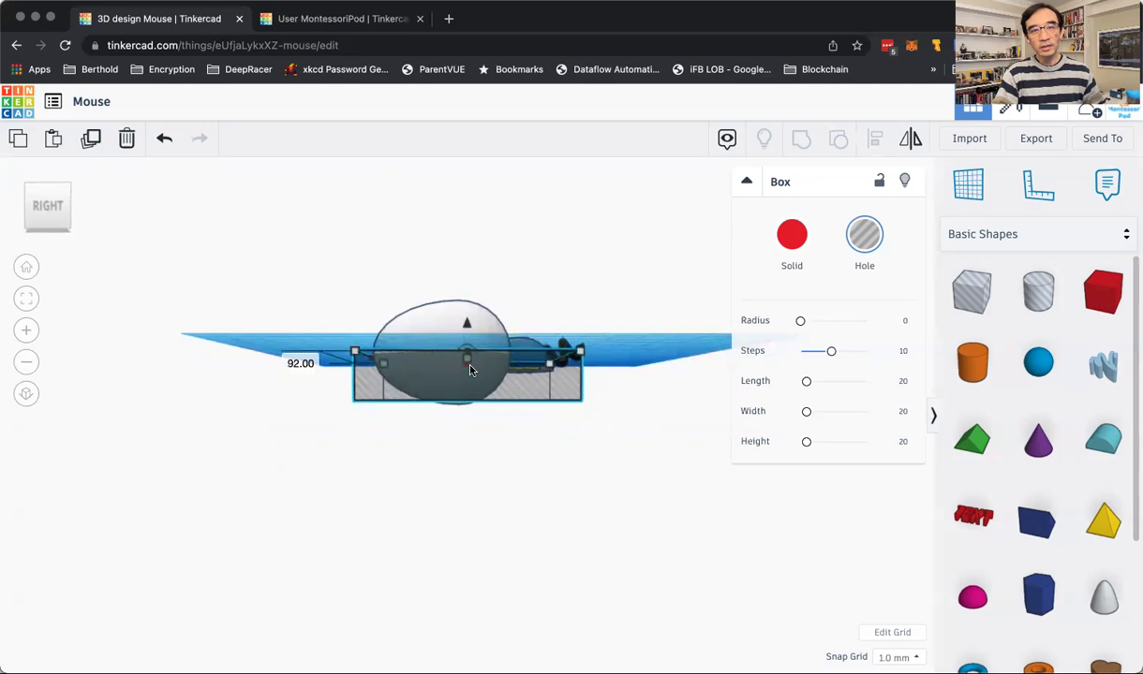
drag(470, 365, 464, 325)
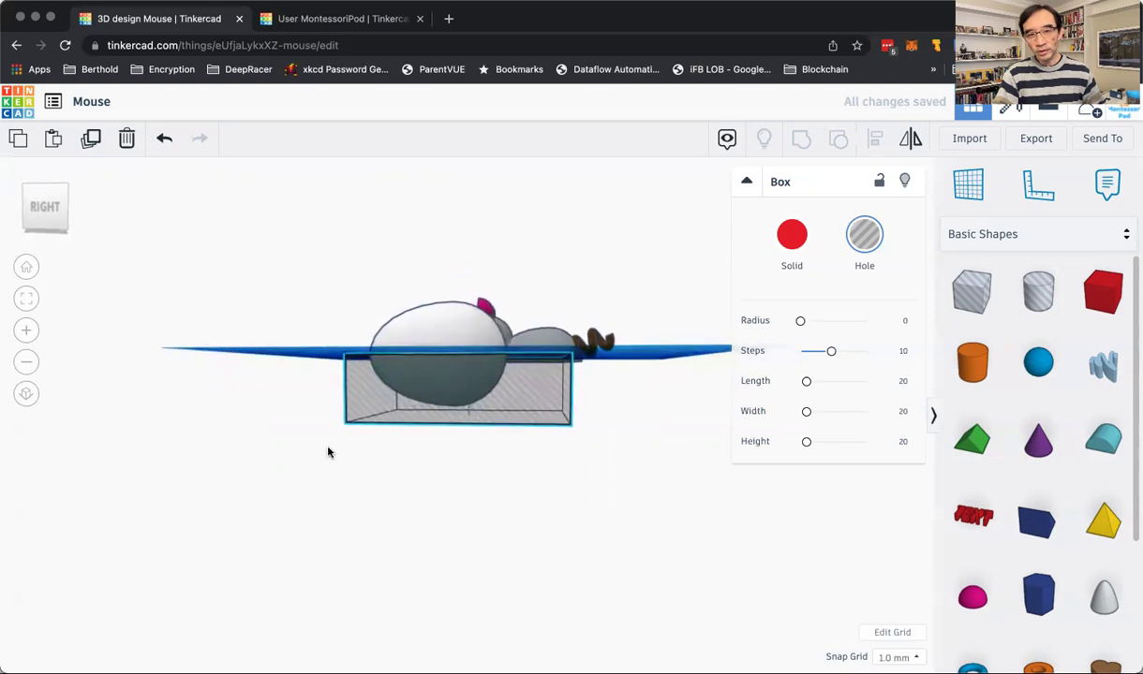
Shift the box hole sideways so that it encloses the egg's lower half on both sides
right_drag(367, 449, 111, 455)
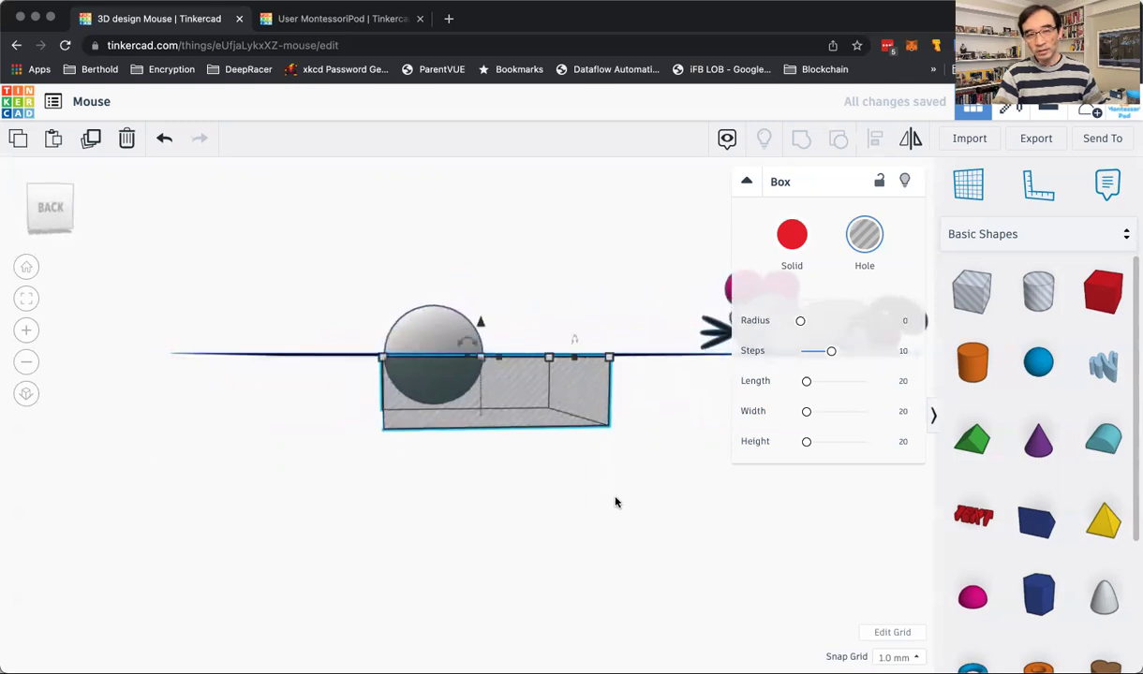
right_drag(615, 503, 583, 497)
drag(596, 362, 507, 365)
right_drag(551, 459, 868, 467)
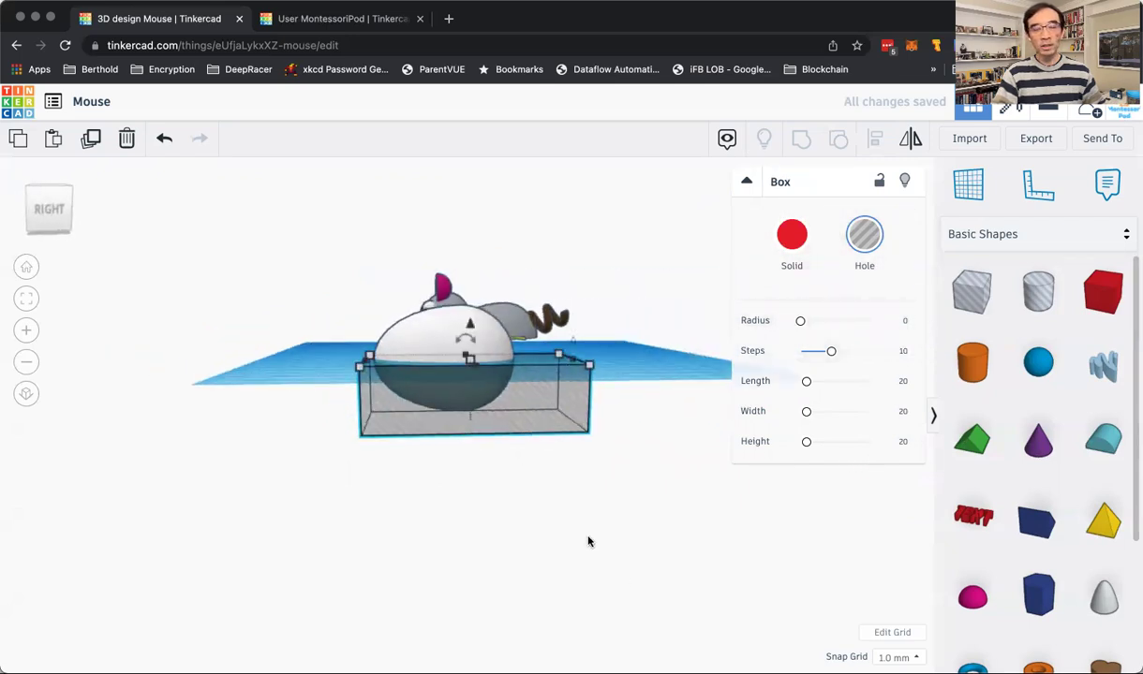
Group the egg with the box hole to cut off everything below the workplane
right_drag(576, 541, 332, 309)
click(327, 307)
drag(320, 303, 626, 548)
click(801, 141)
click(482, 554)
right_drag(492, 511, 556, 531)
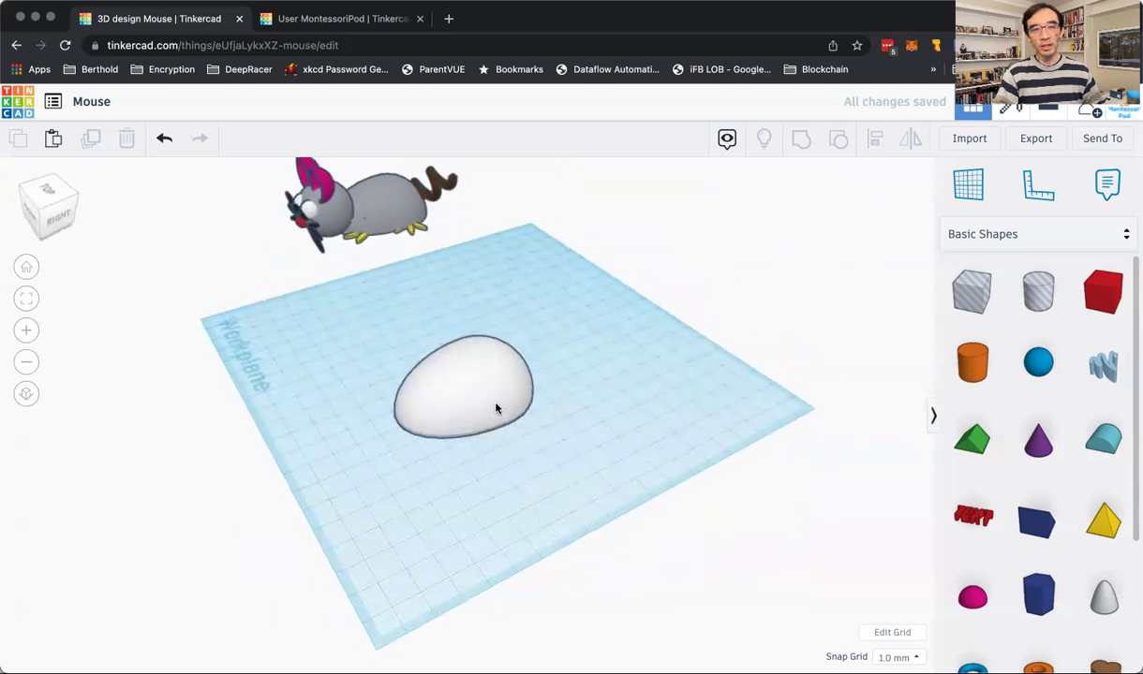
Change the half-egg body's solid color to the light gray preset
click(477, 389)
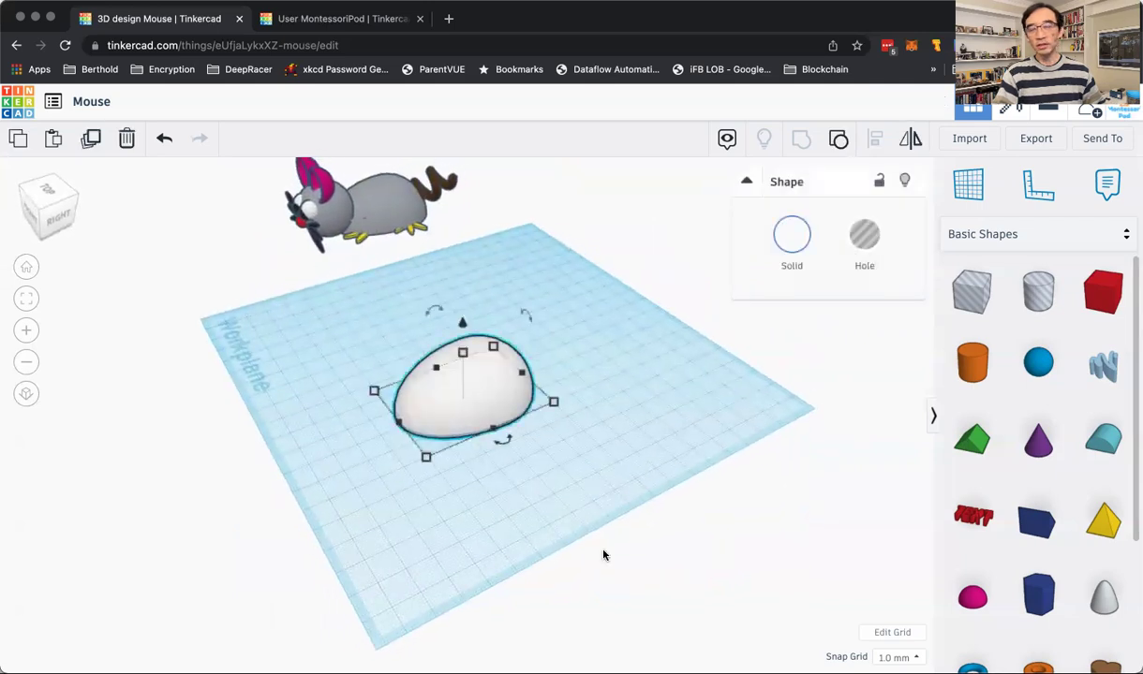
click(792, 234)
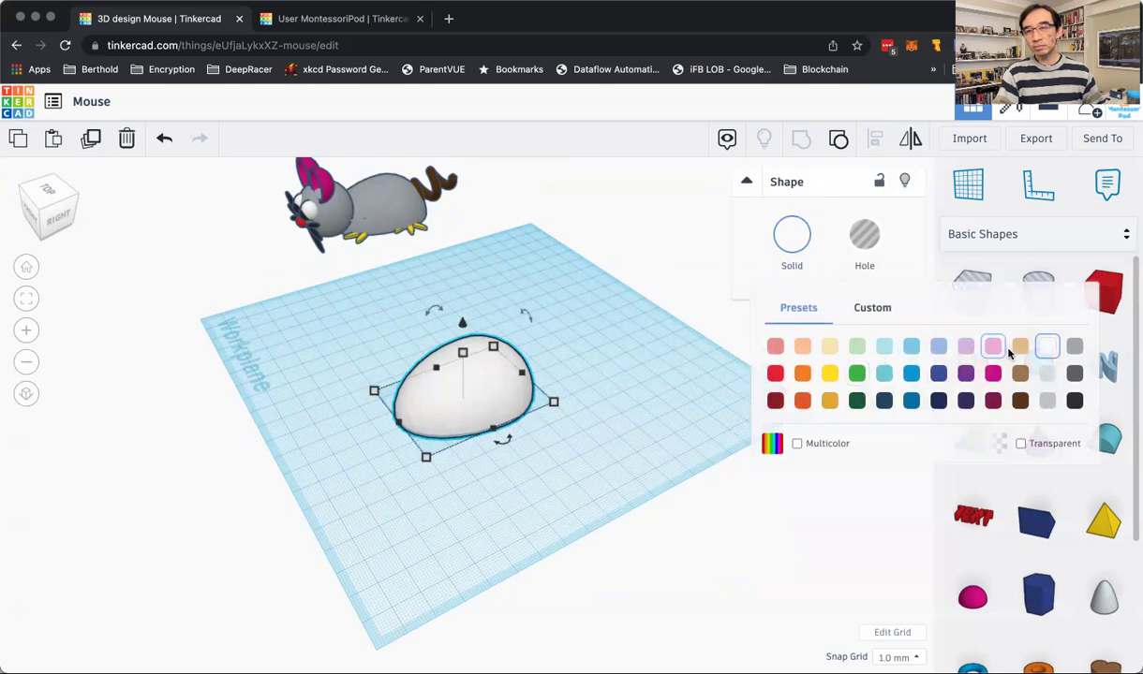
click(1072, 349)
click(418, 482)
right_drag(419, 482, 513, 449)
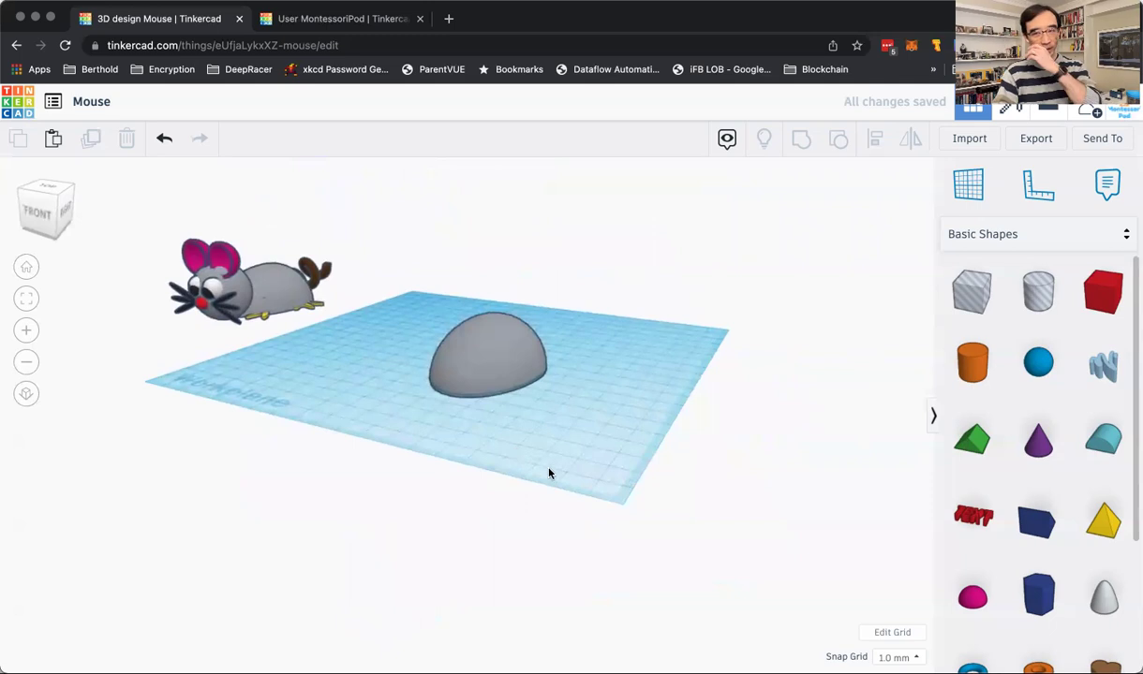
Add a Chick Foot from the Creatures & Characters shapes and tuck it under one side of the gray body
click(1069, 236)
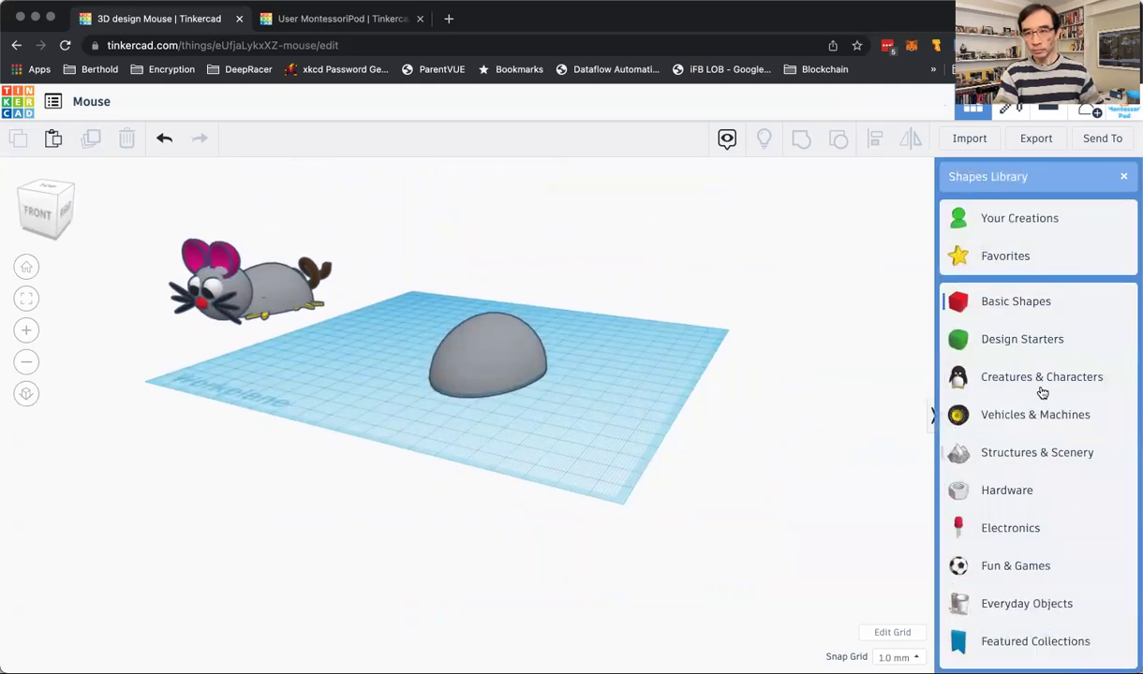
click(994, 376)
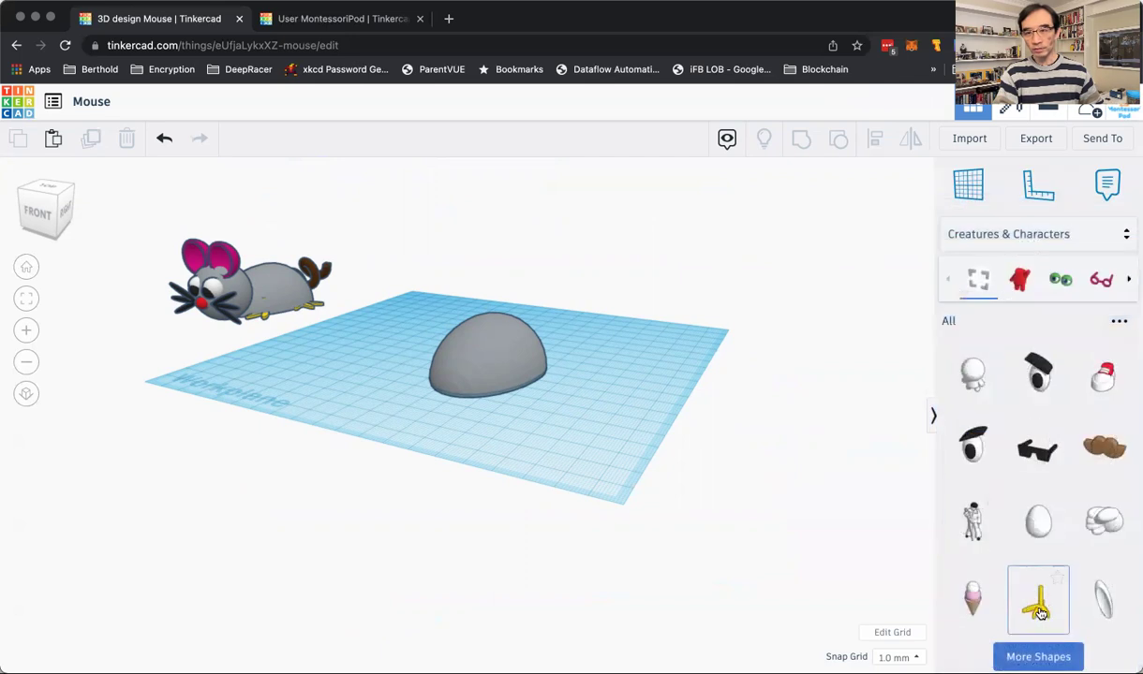
drag(1038, 610, 528, 400)
drag(497, 361, 541, 402)
scroll(543, 455, up, 3)
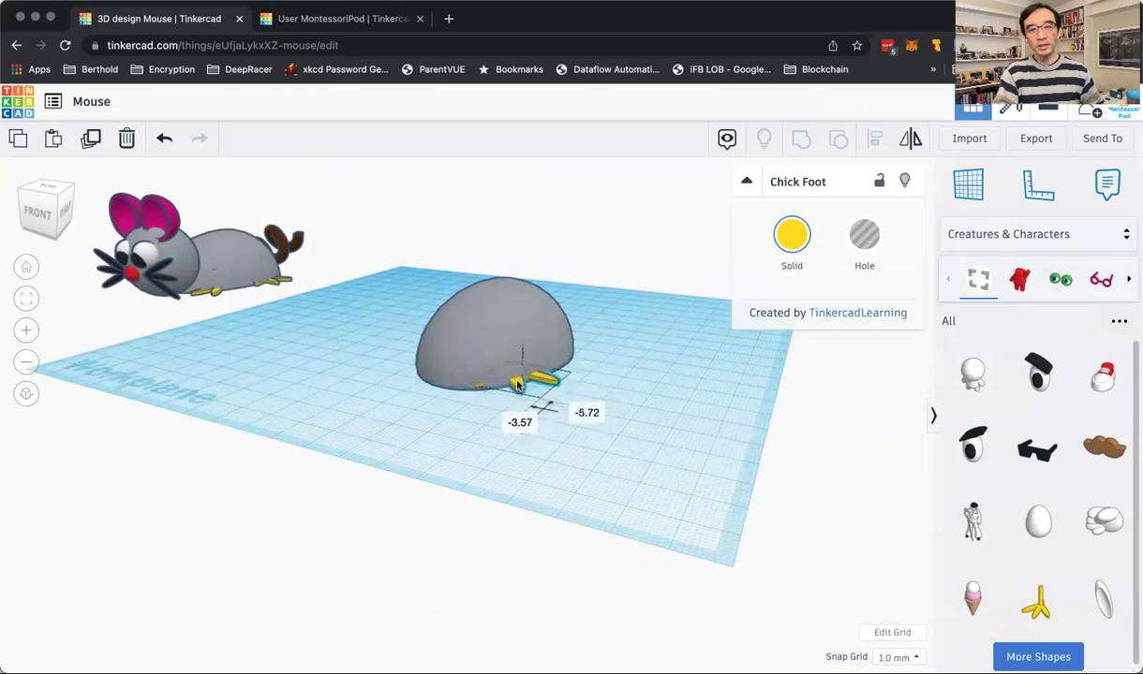
click(566, 439)
Place a second chick foot farther along the same side of the body and rotate it by -74° to point outward
right_drag(592, 429, 365, 518)
click(365, 518)
click(416, 567)
click(410, 553)
drag(421, 542, 465, 563)
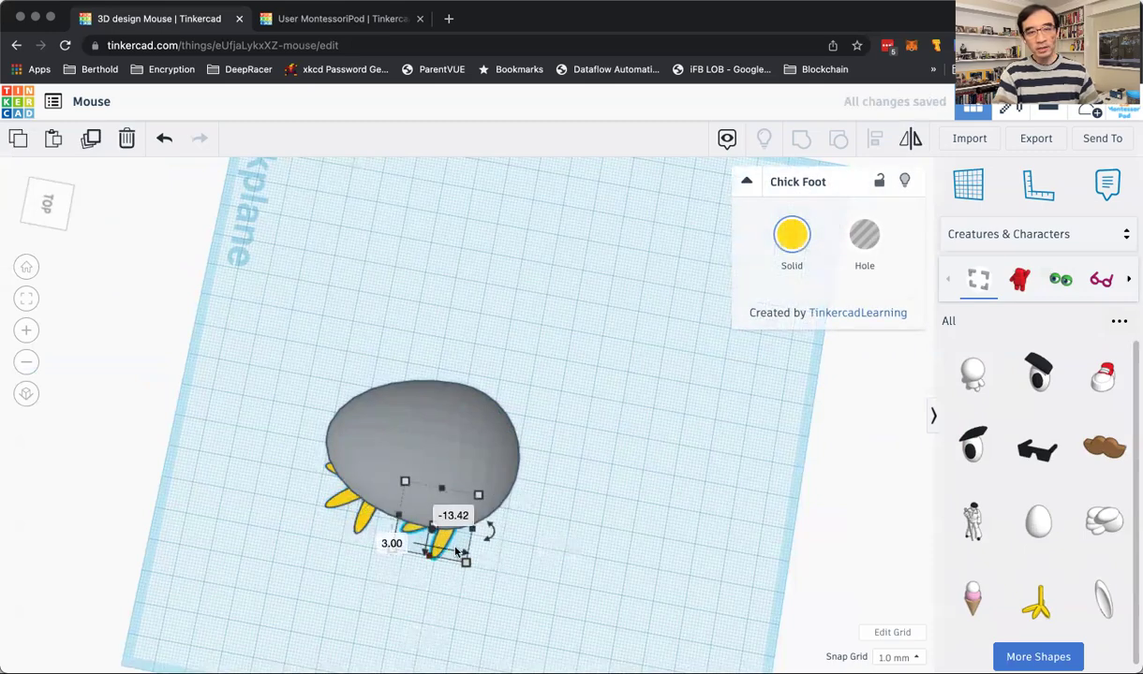
drag(488, 531, 500, 398)
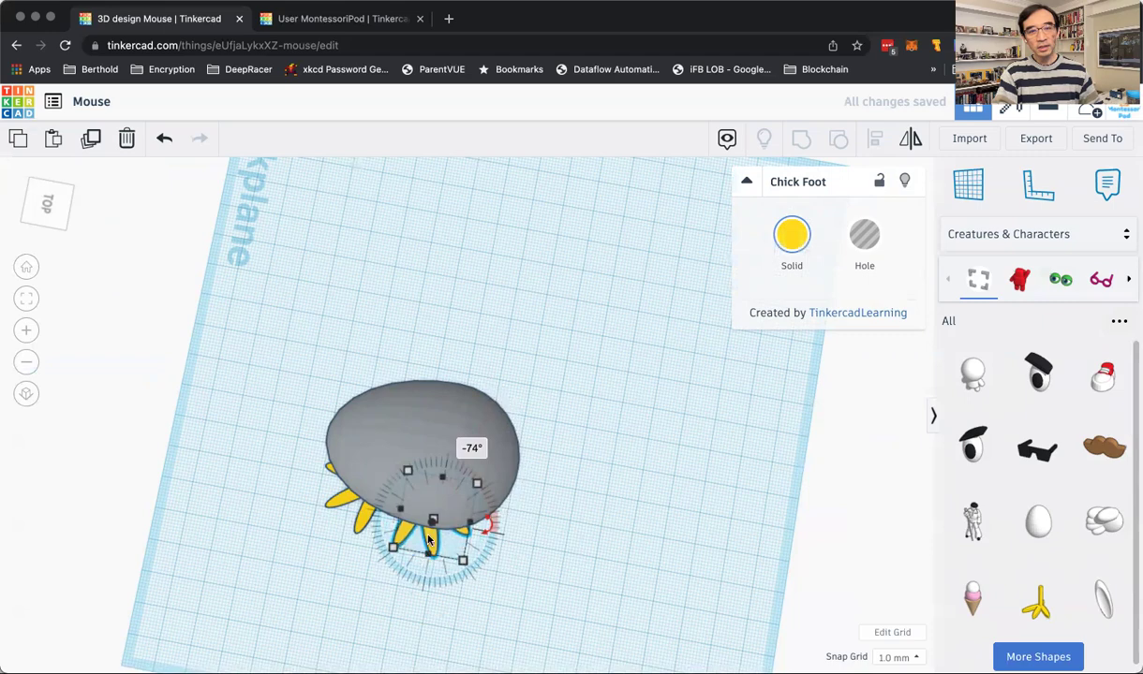
drag(429, 541, 473, 544)
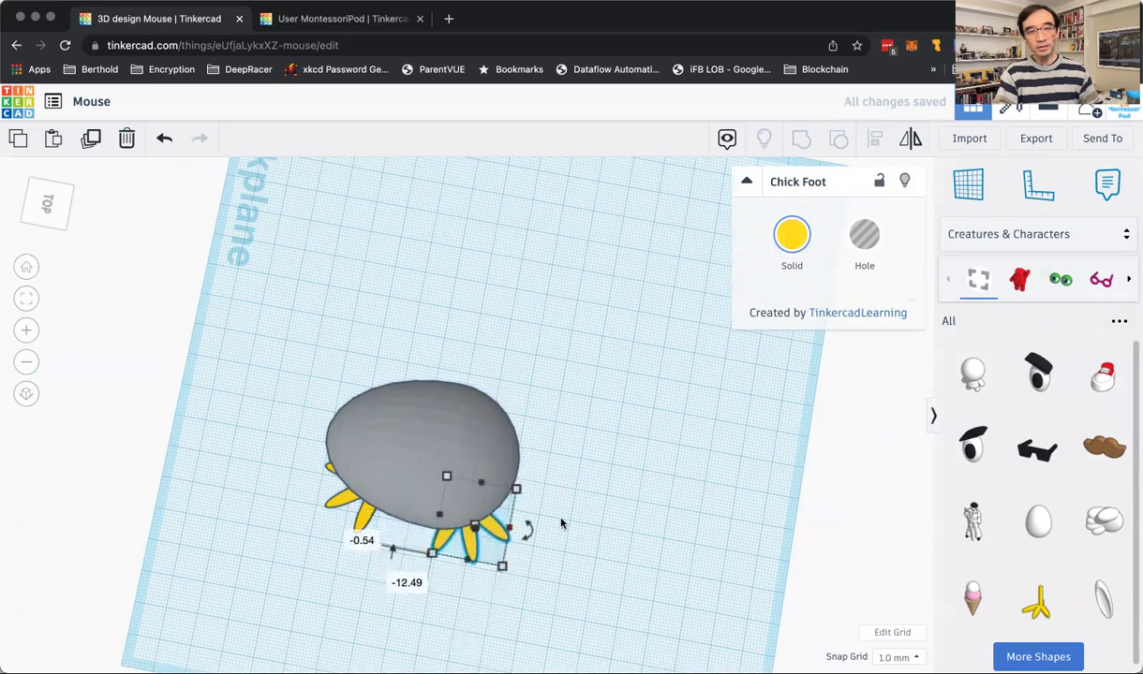
Move the gray body about 13 mm sideways to uncover the two chick feet
right_drag(561, 523, 220, 610)
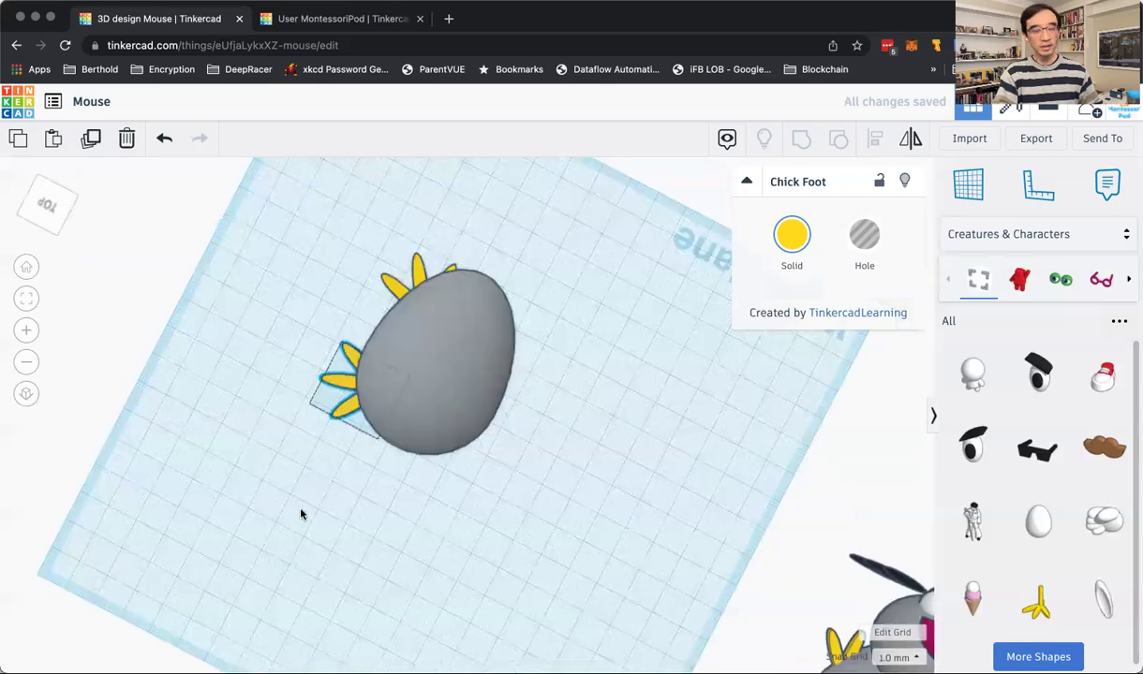
click(391, 513)
click(370, 440)
click(395, 435)
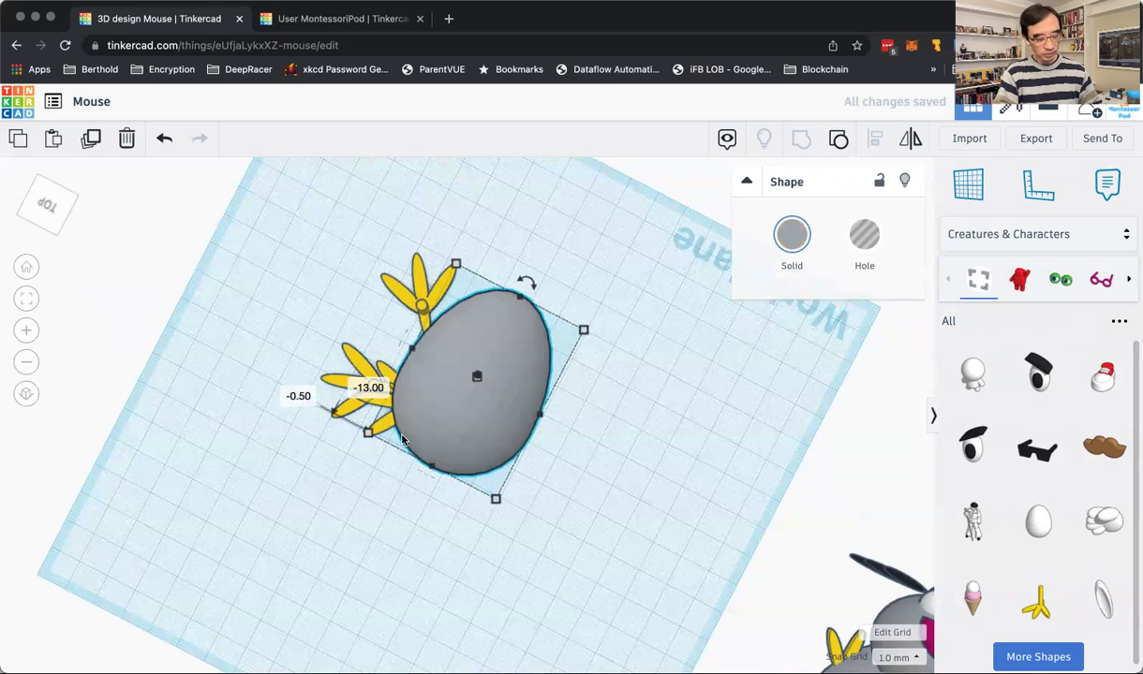
Pull the third chick foot out to the body's opposite side, shifting the gray body about 14 mm aside and back to free it
key(ctrl+z)
click(371, 461)
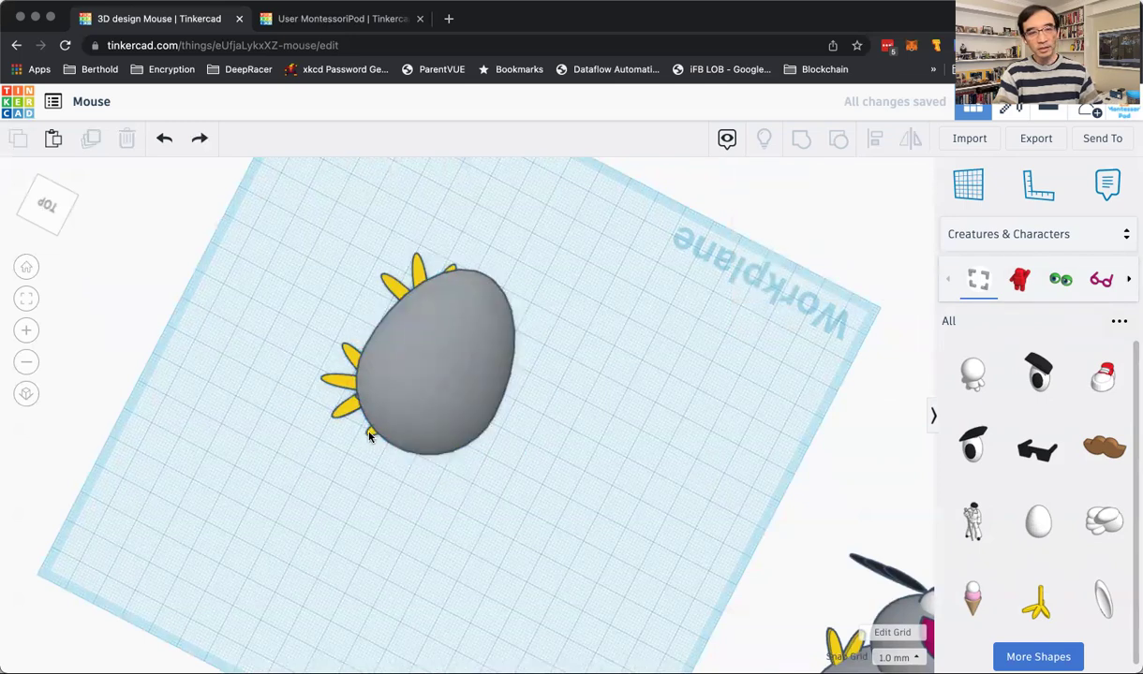
click(370, 436)
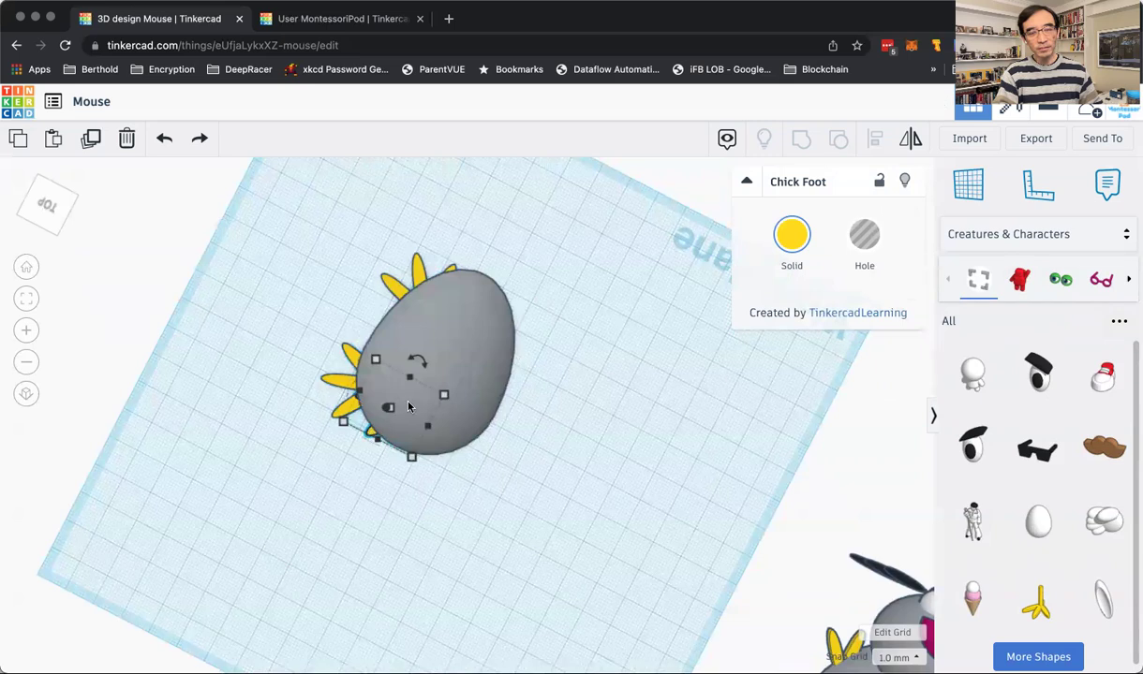
drag(408, 406, 440, 385)
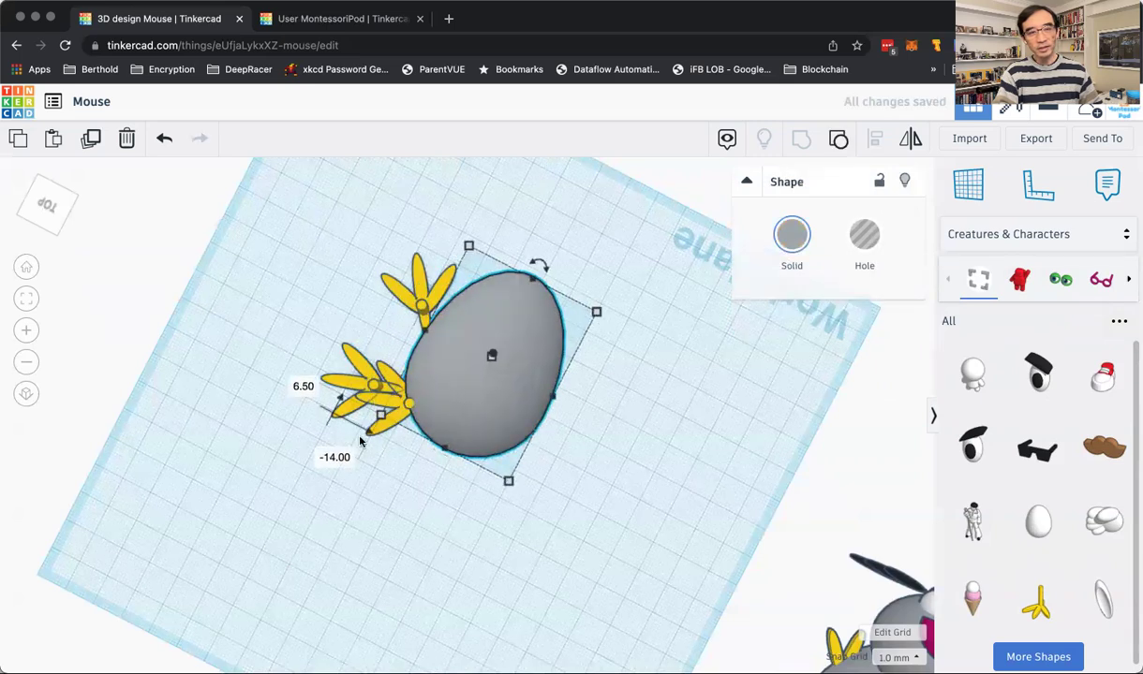
drag(368, 431, 495, 517)
drag(461, 389, 405, 381)
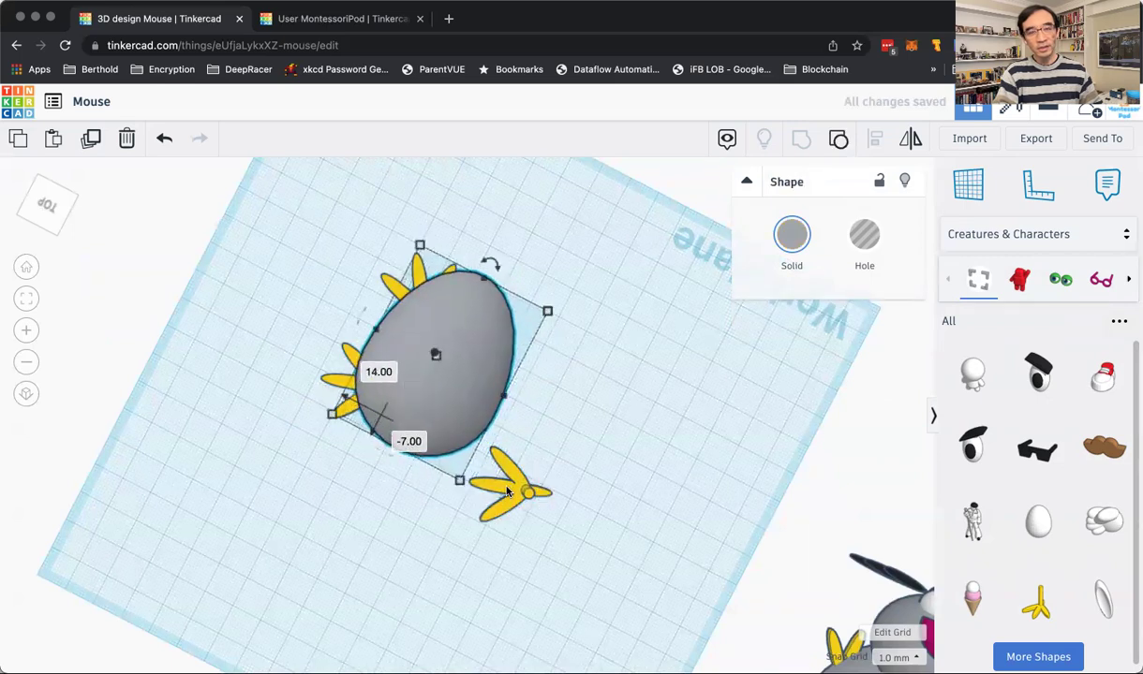
Tuck two chick feet under the opposite side of the gray body, rotating one by -67.5° to point outward
drag(507, 492, 414, 468)
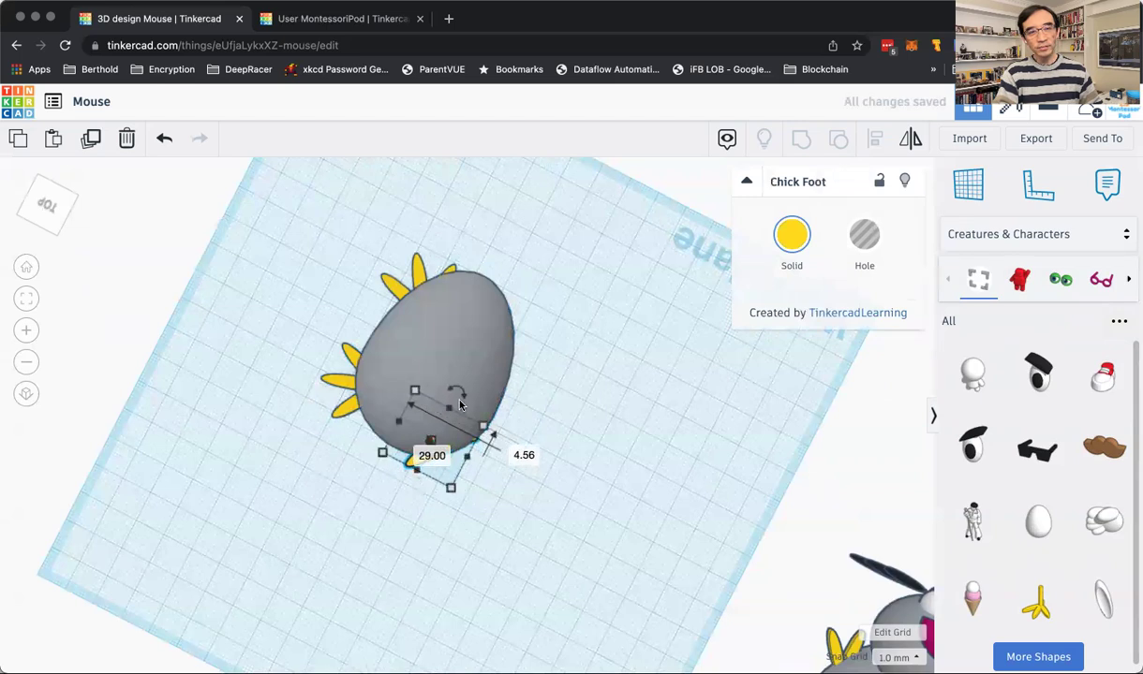
drag(459, 401, 413, 452)
drag(413, 454, 514, 510)
drag(506, 459, 496, 337)
mouse_move(556, 336)
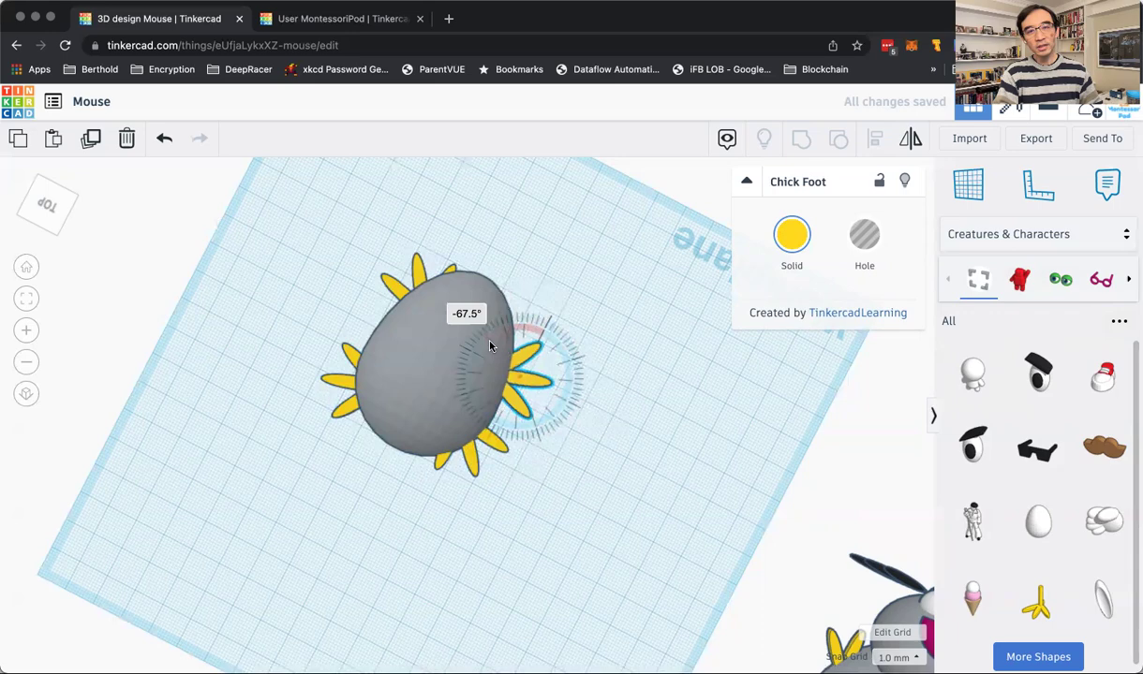
drag(530, 376, 539, 355)
Nudge the front chick foot on the body's near side by 1 mm and 3 mm and lower its height slightly
click(594, 492)
right_drag(594, 492, 397, 372)
click(468, 419)
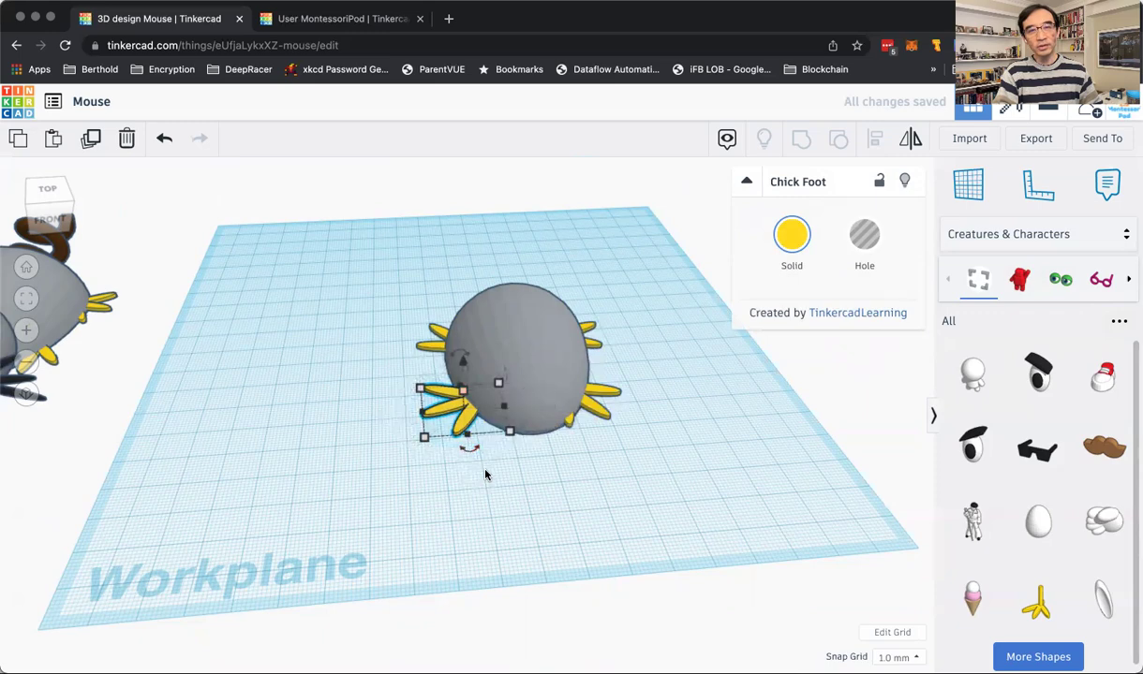
right_drag(467, 449, 544, 463)
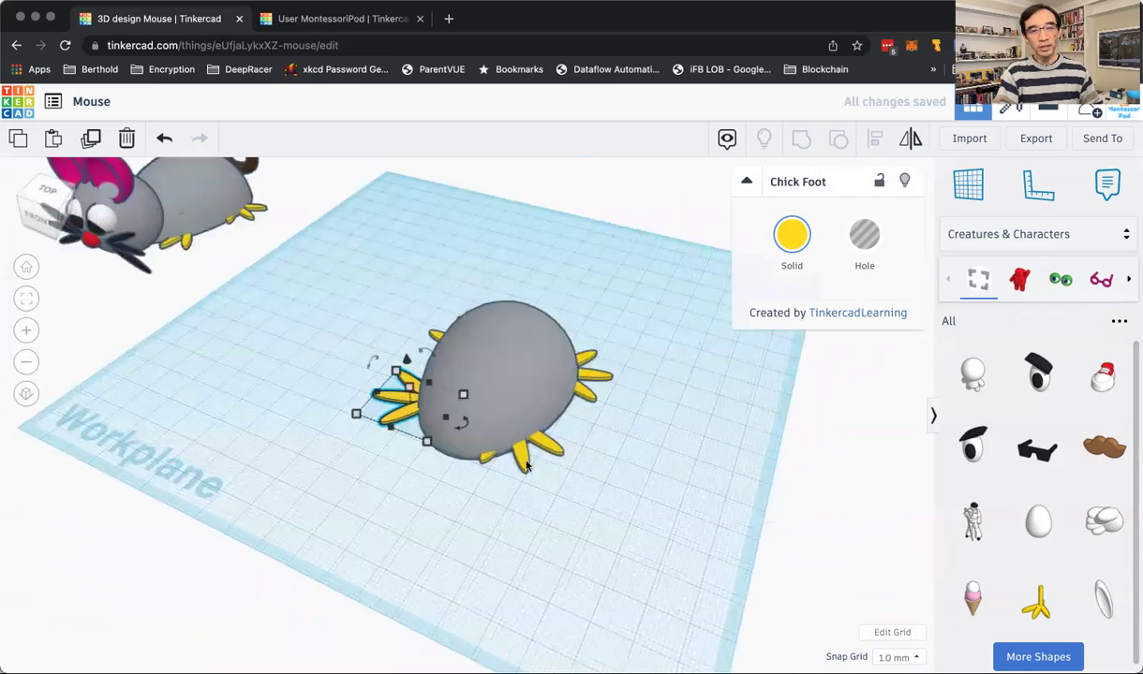
click(527, 459)
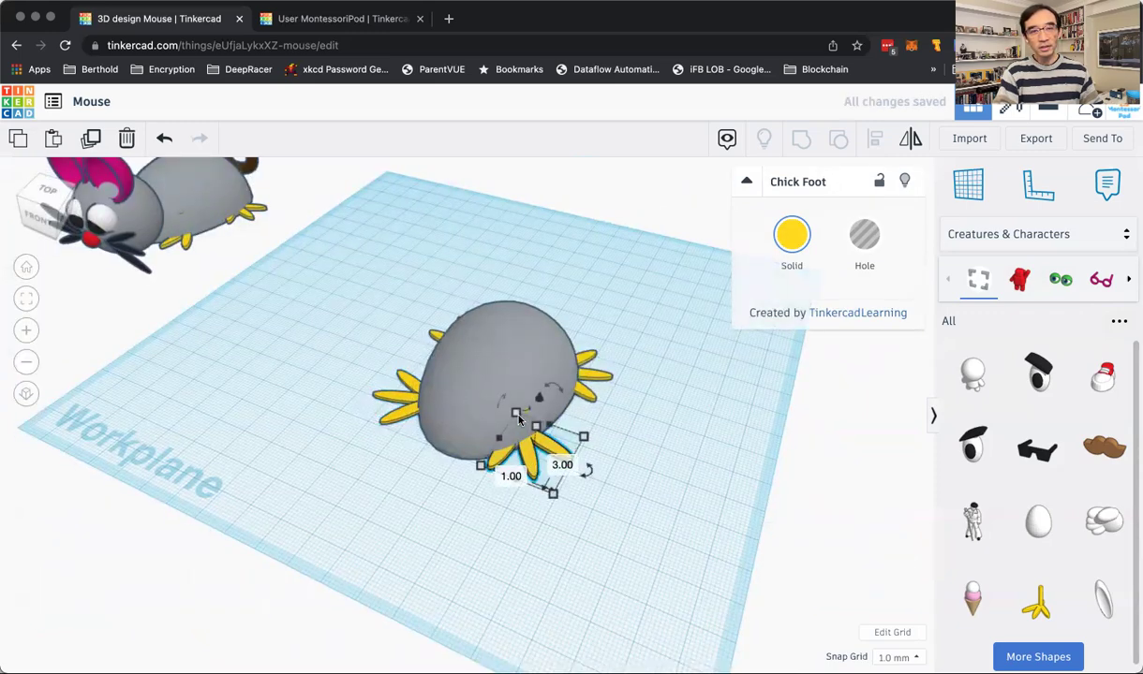
drag(520, 417, 522, 426)
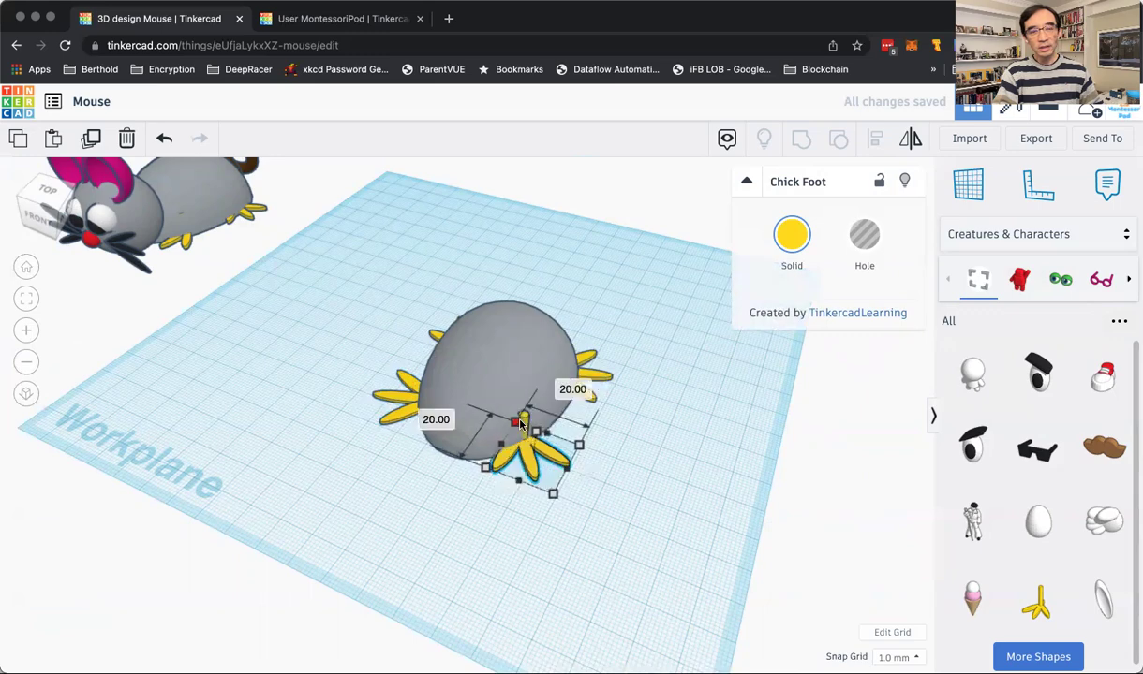
key(super+z)
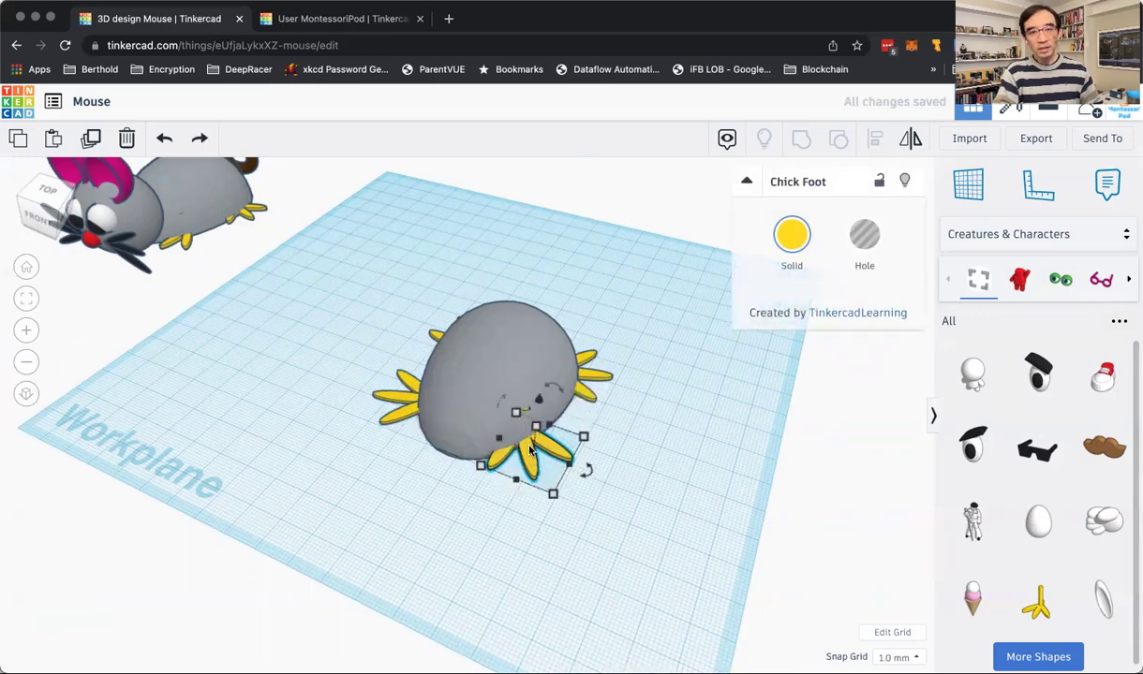
drag(532, 440, 535, 449)
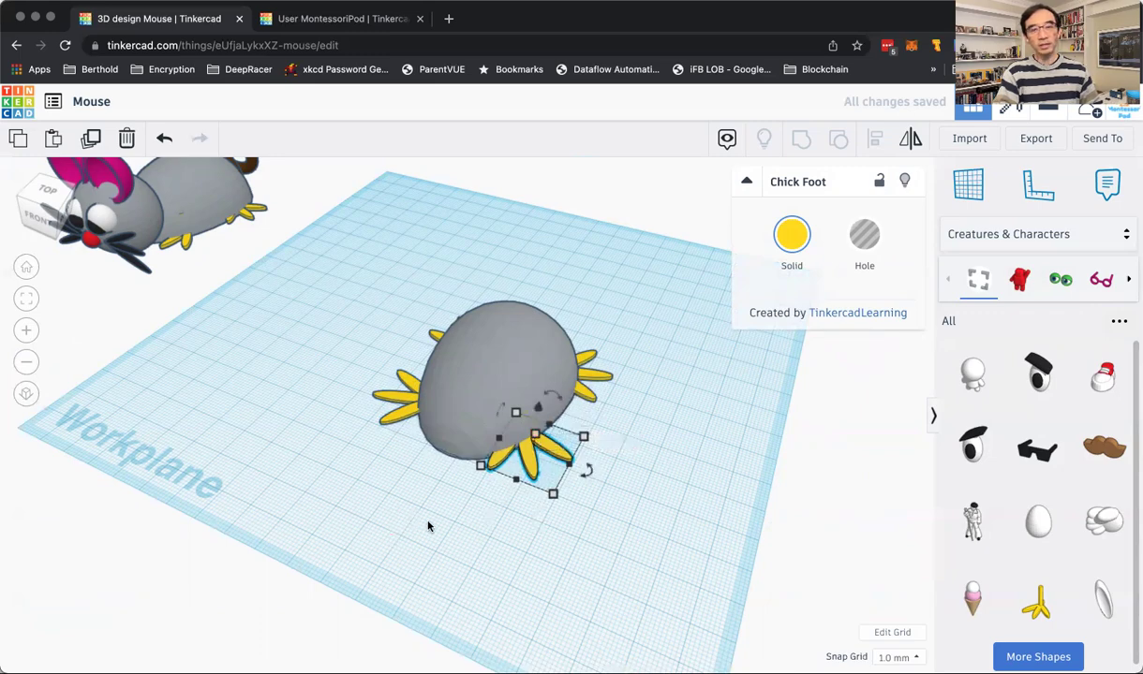
click(496, 534)
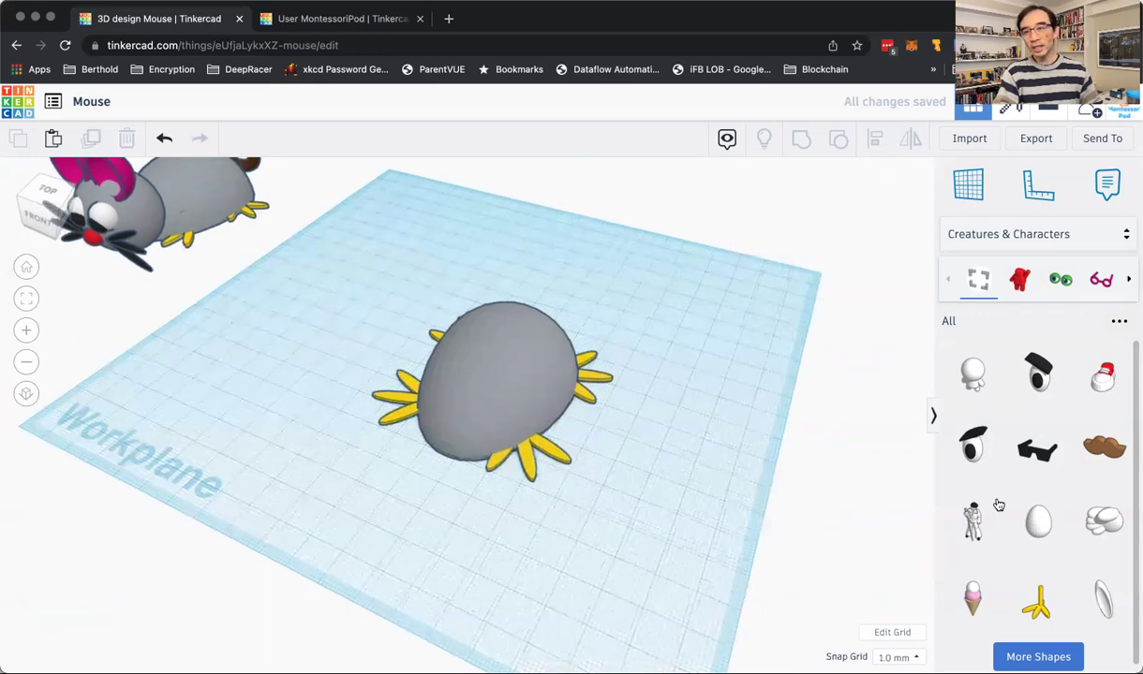
Add a sphere from Basic Shapes at the front of the gray body and scale it up to head size
click(1023, 234)
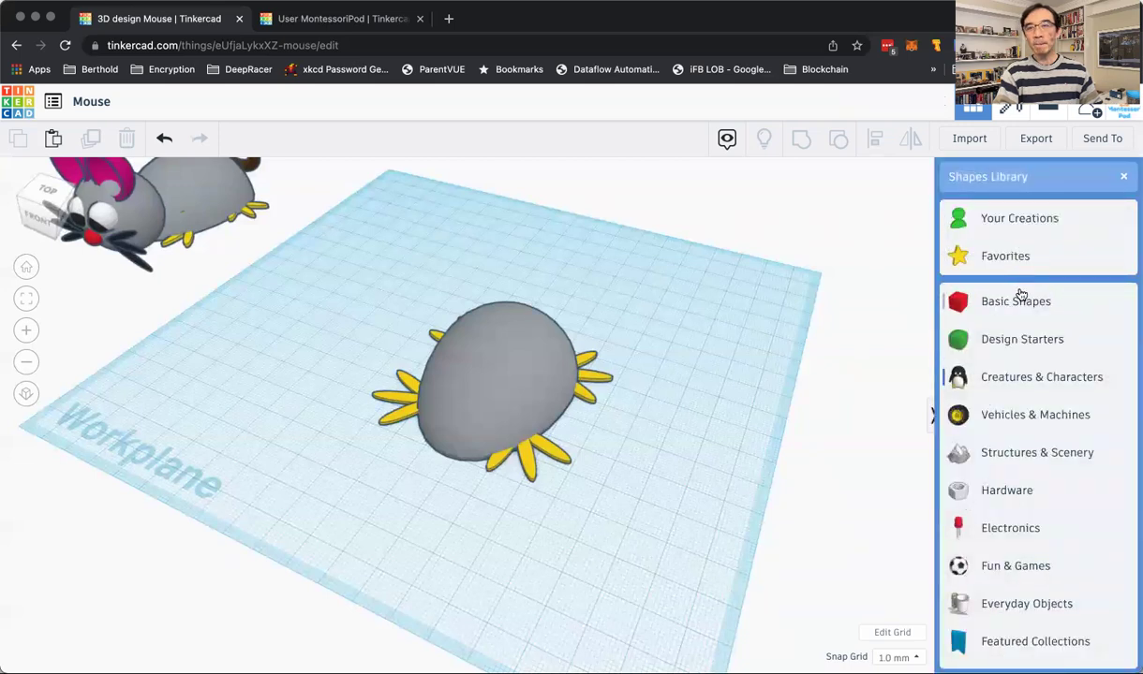
click(1020, 301)
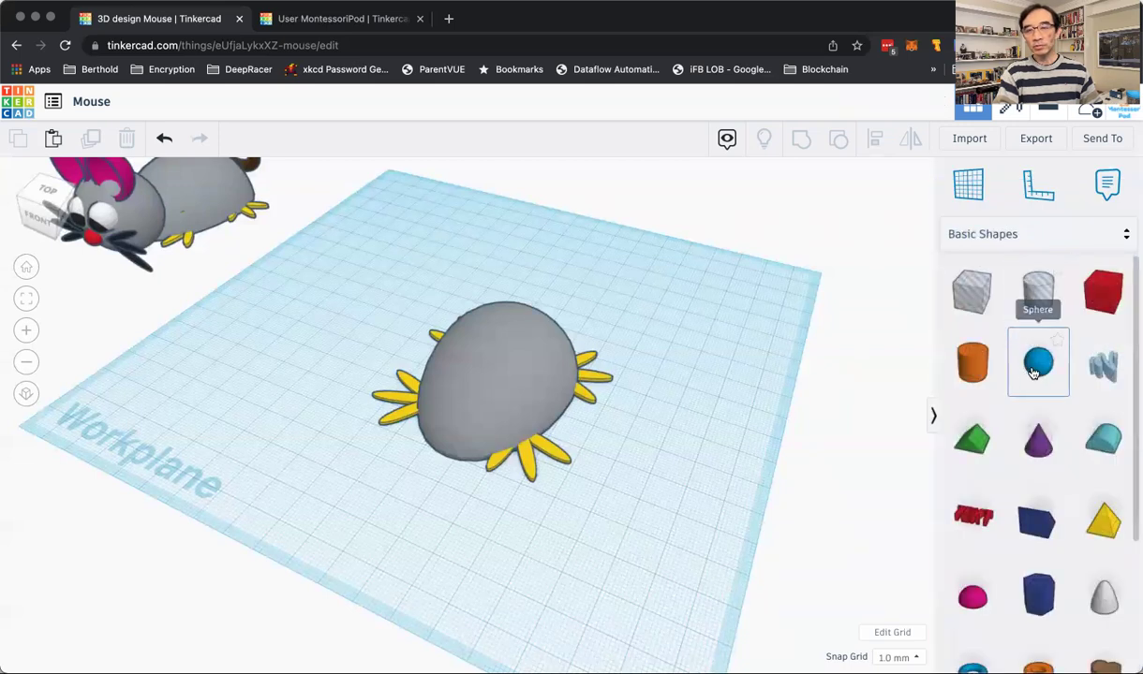
drag(1033, 373, 442, 476)
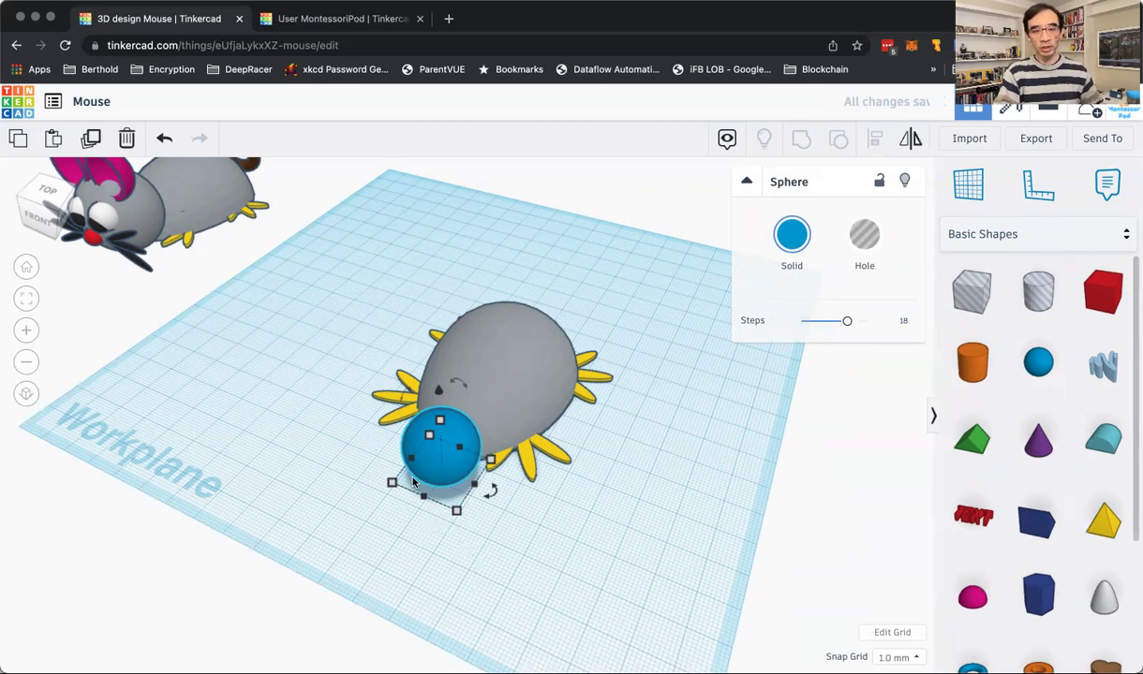
mouse_move(454, 515)
mouse_down()
mouse_move(582, 599)
mouse_move(461, 592)
mouse_move(497, 504)
mouse_move(424, 505)
mouse_move(465, 527)
mouse_up()
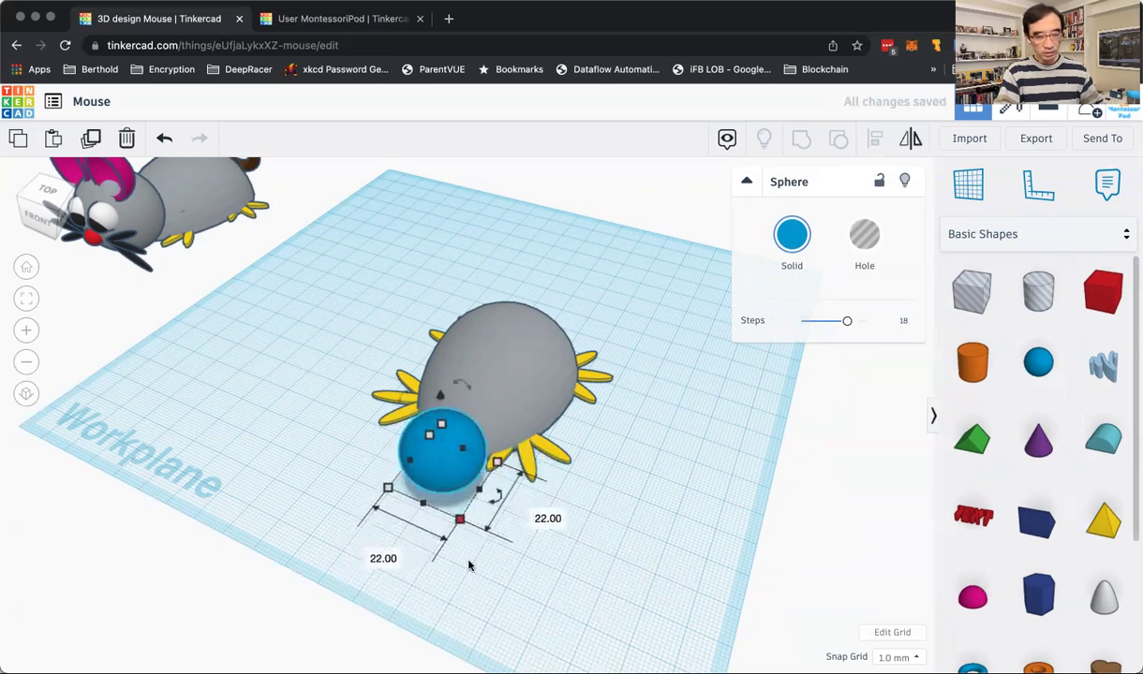
key(super+z)
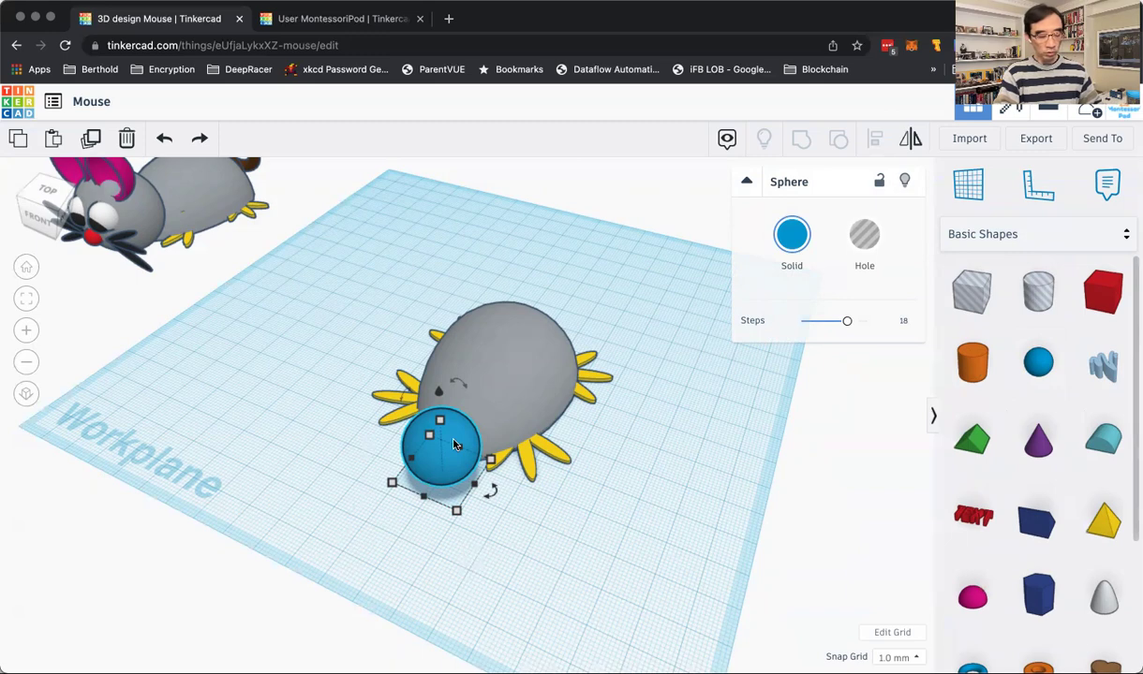
drag(457, 512, 456, 556)
Position the head sphere against the front end of the body and raise it above the workplane
click(614, 557)
right_drag(615, 557, 440, 538)
right_drag(317, 500, 461, 547)
drag(462, 547, 441, 518)
right_drag(473, 562, 403, 492)
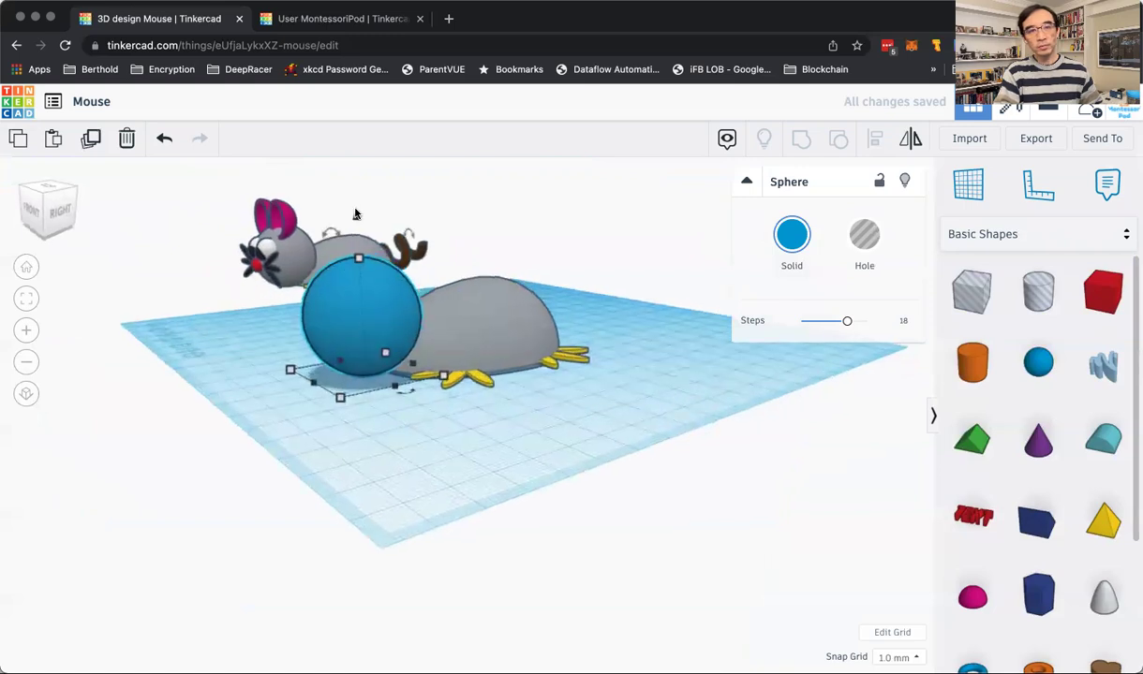
drag(355, 214, 357, 188)
right_drag(455, 515, 507, 621)
scroll(632, 647, up, 3)
right_drag(632, 646, 554, 576)
drag(546, 582, 539, 562)
click(661, 576)
Change the head sphere's solid color to the gray preset matching the body
right_drag(533, 540, 572, 520)
click(395, 384)
click(792, 236)
click(1074, 348)
click(520, 550)
Add a second sphere beside the mouse, shrink it to about 11 mm and color it white for an eyeball
right_drag(520, 551, 576, 493)
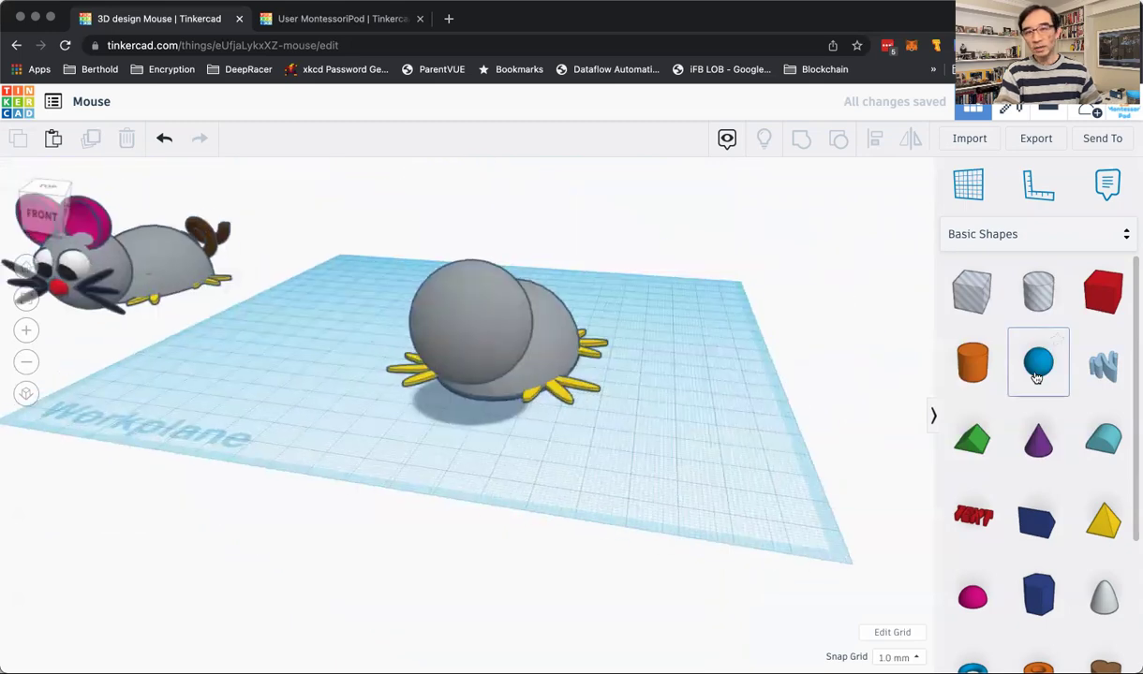
drag(1036, 362, 637, 467)
mouse_move(678, 497)
drag(680, 500, 636, 466)
click(801, 245)
click(1039, 350)
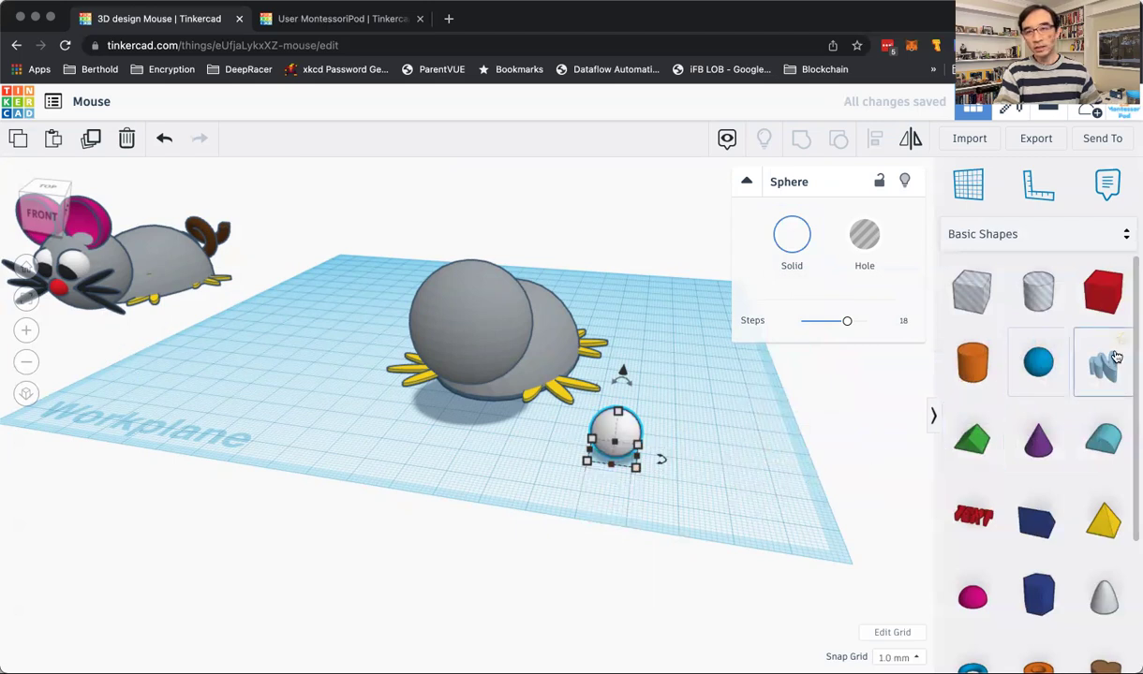
Add a 9 mm sphere partly sunk into the front of the white eyeball and color it black as the pupil
drag(1038, 363, 591, 449)
drag(659, 505, 603, 440)
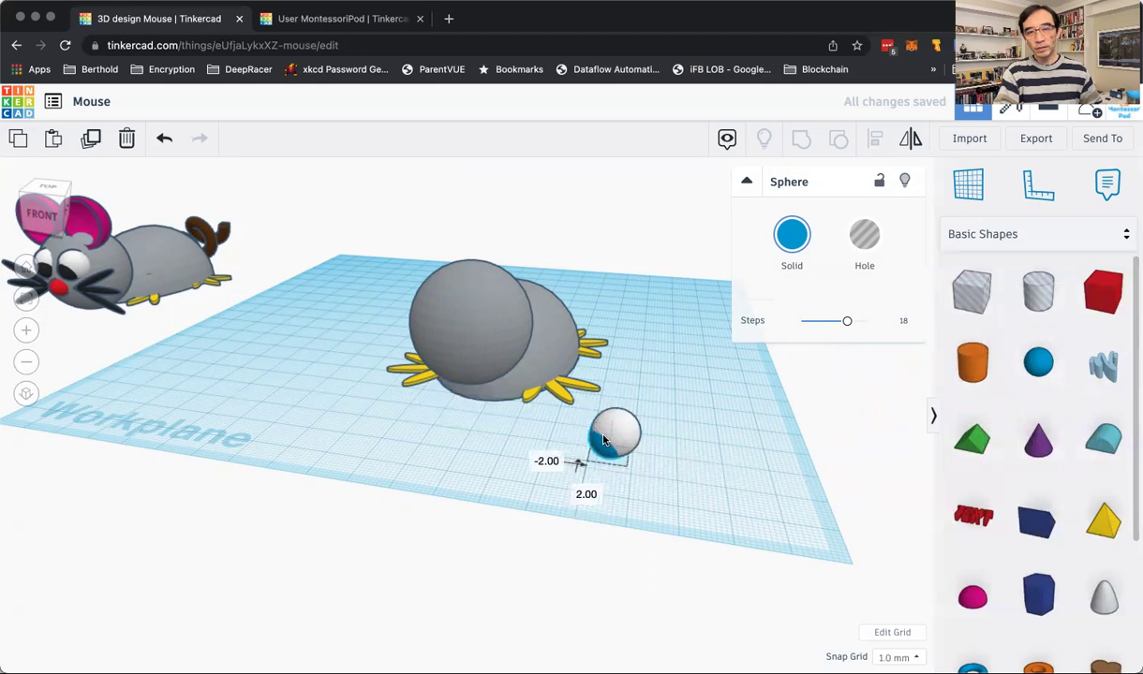
drag(606, 441, 605, 442)
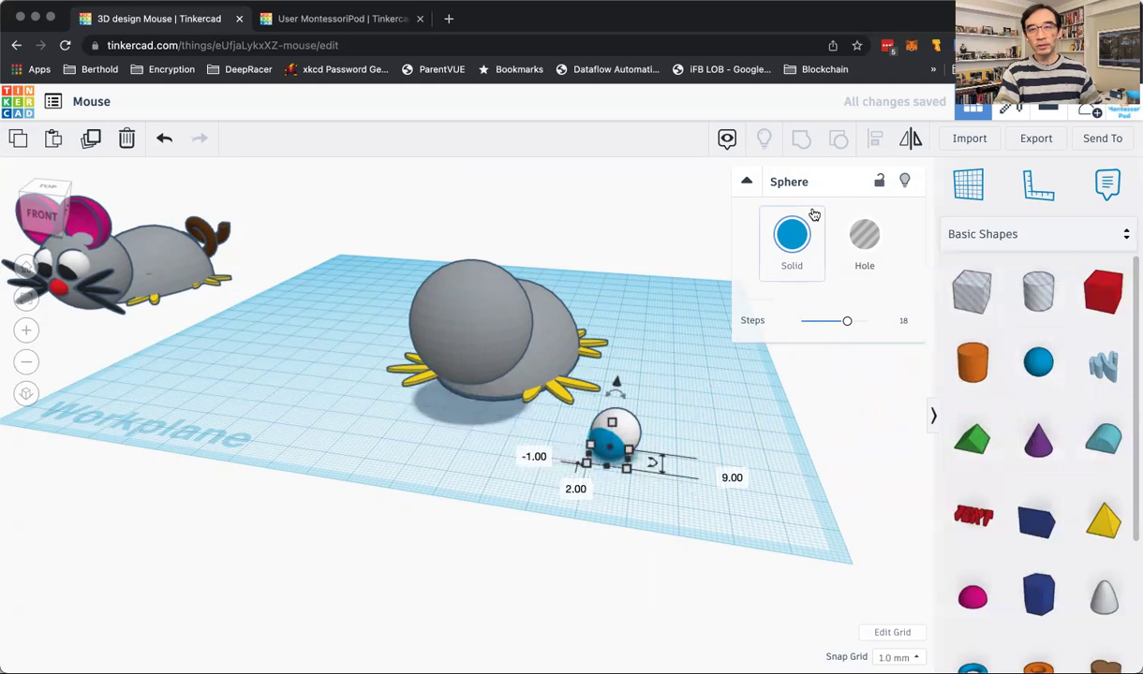
click(782, 234)
click(1074, 401)
click(688, 511)
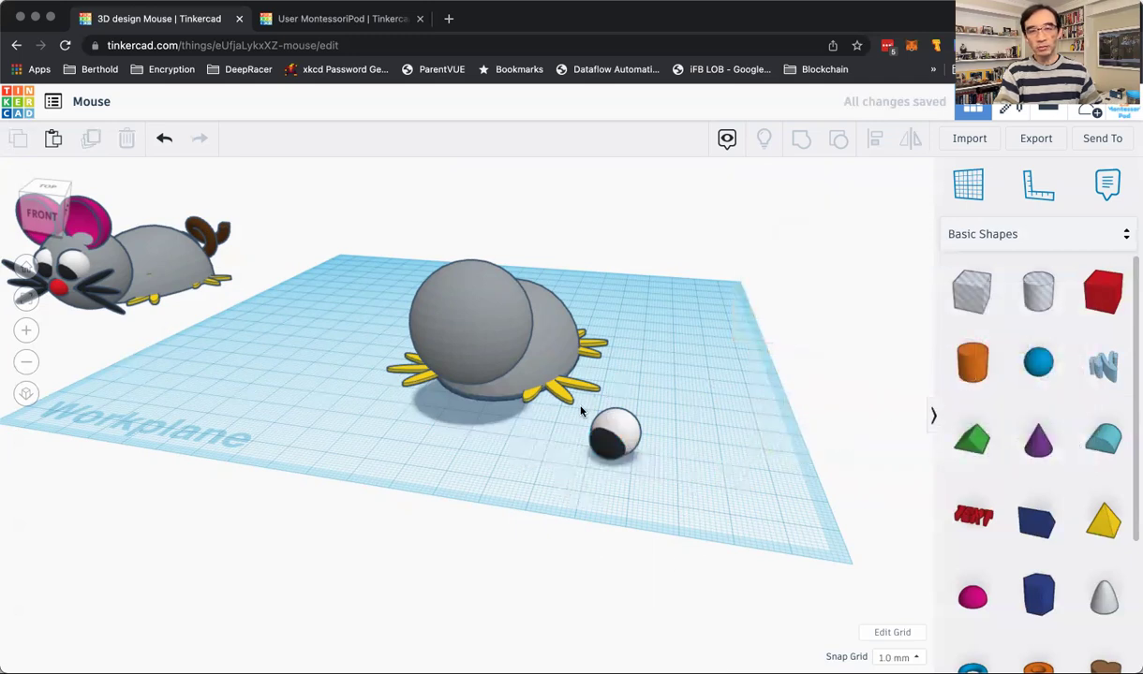
Try to group the white eyeball and the black pupil into a single shape
drag(584, 409, 651, 467)
click(801, 139)
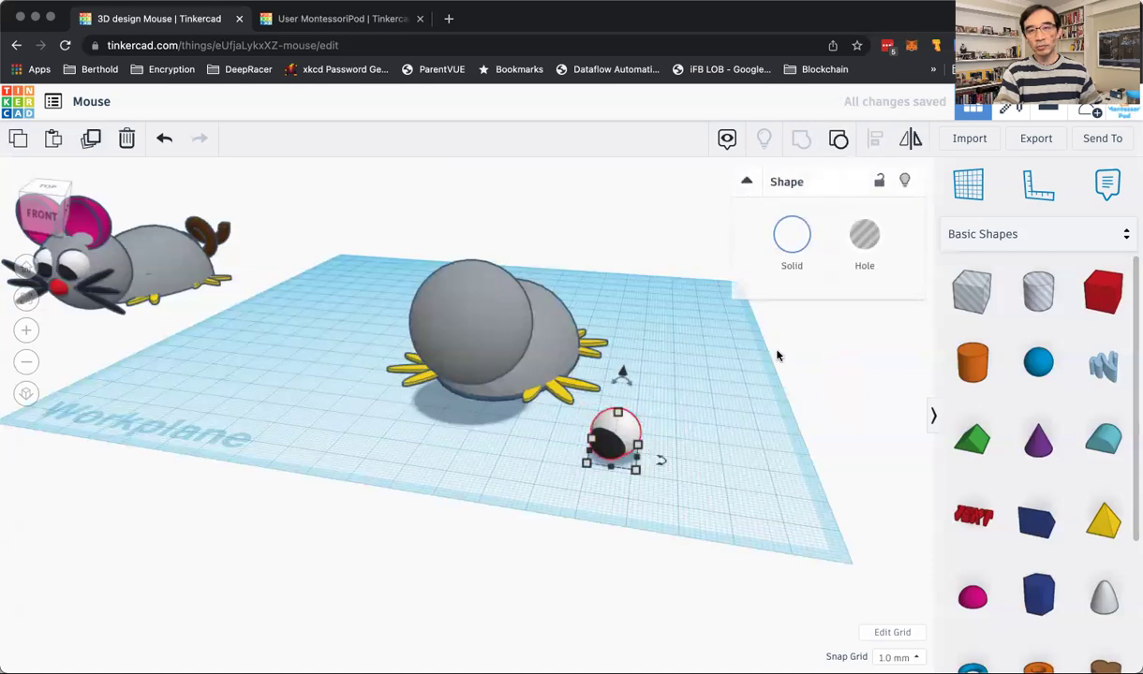
click(752, 459)
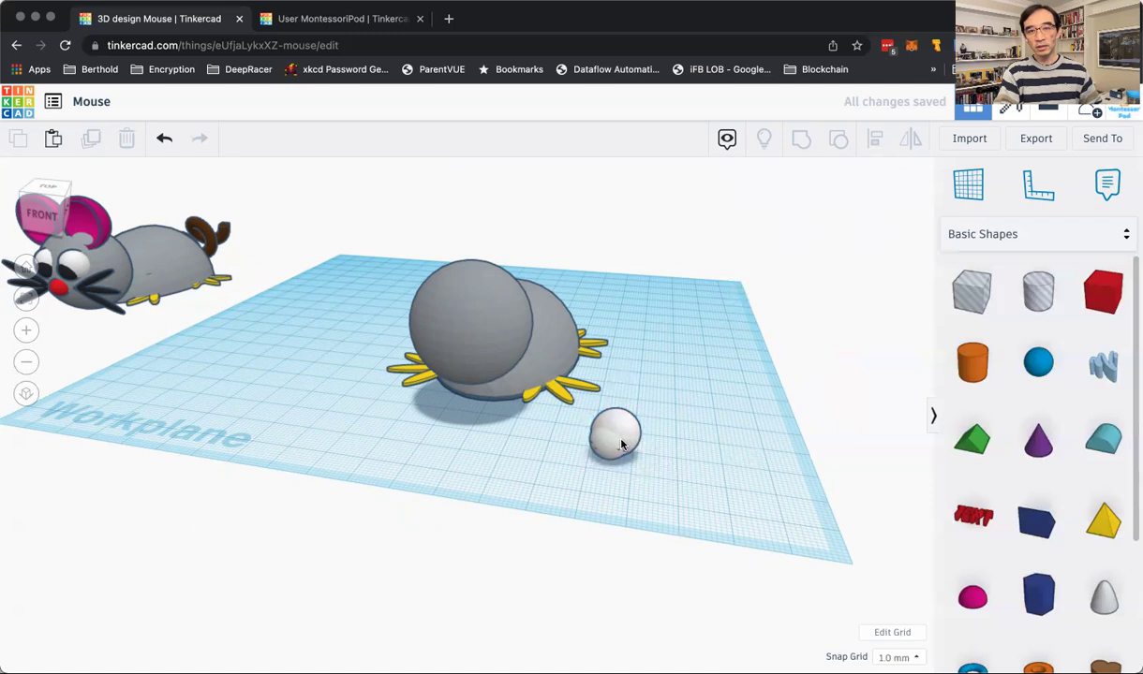
key(super+z)
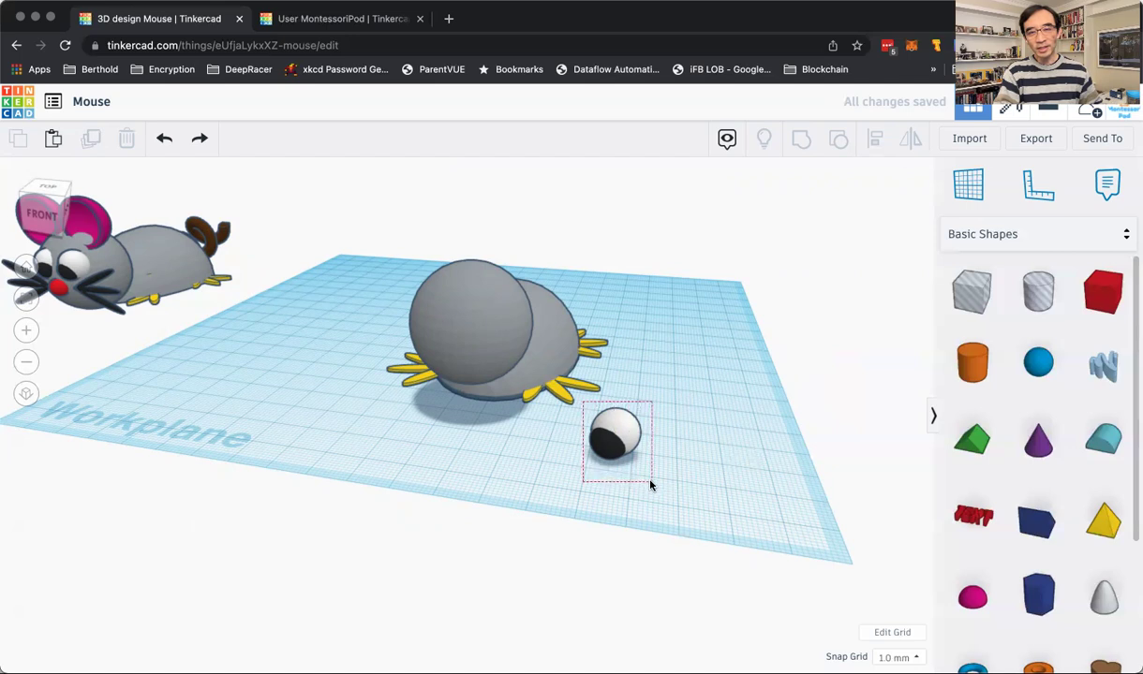
Select the eyeball together with its pupil, duplicate the pair and place the copy beside the original
drag(651, 485, 658, 504)
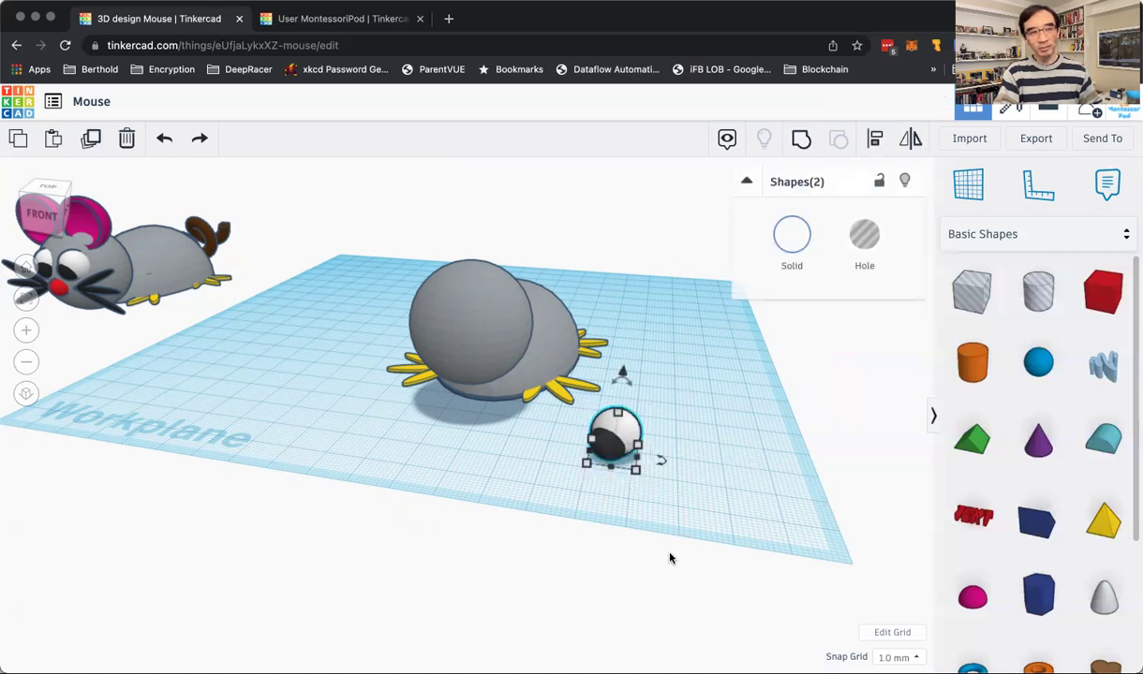
mouse_move(636, 452)
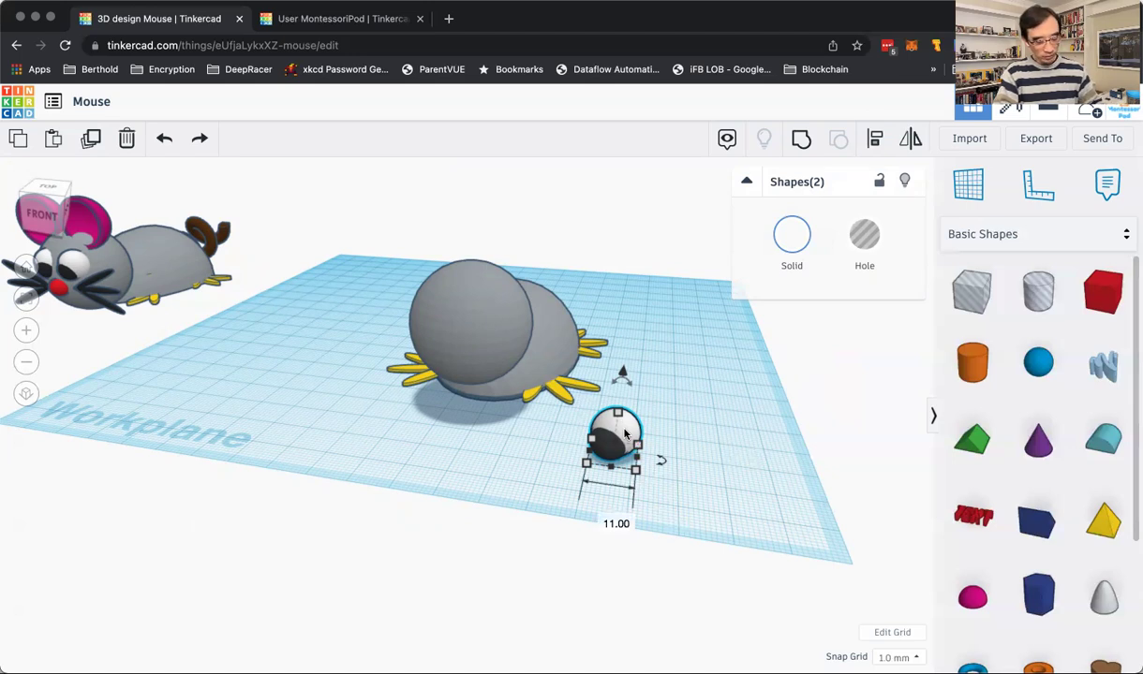
key(ctrl+c)
key(ctrl+v)
drag(648, 437, 725, 450)
click(627, 488)
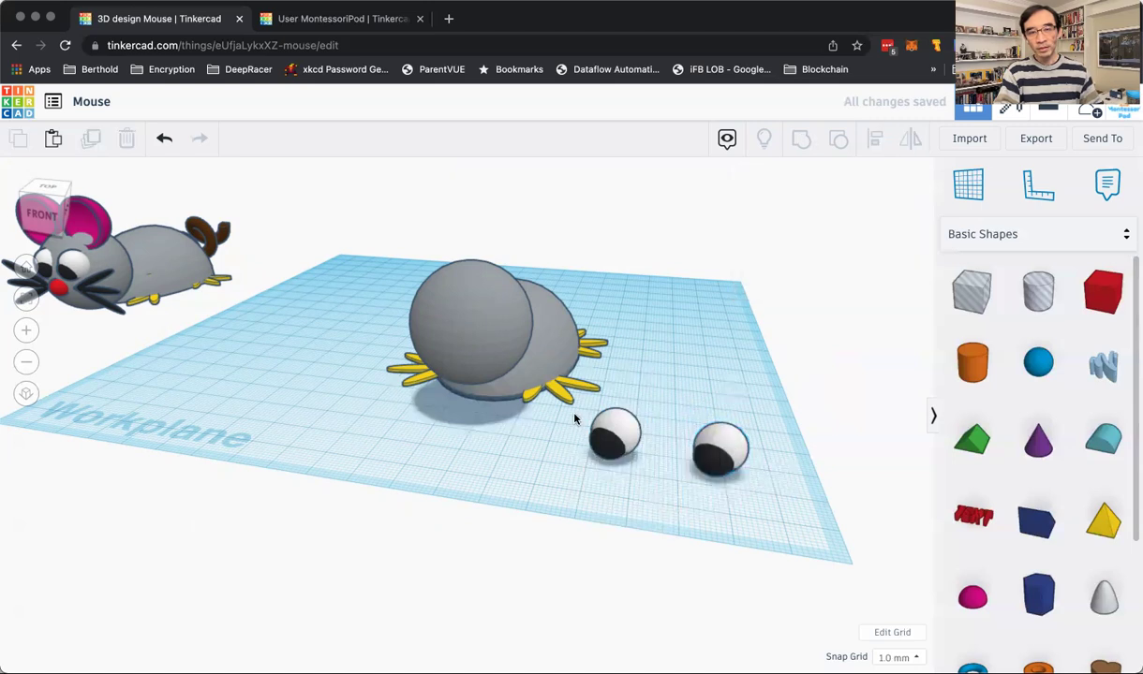
Move the original eye to the head and raise it onto one side of the face
click(646, 475)
drag(621, 436, 445, 391)
drag(439, 338, 418, 225)
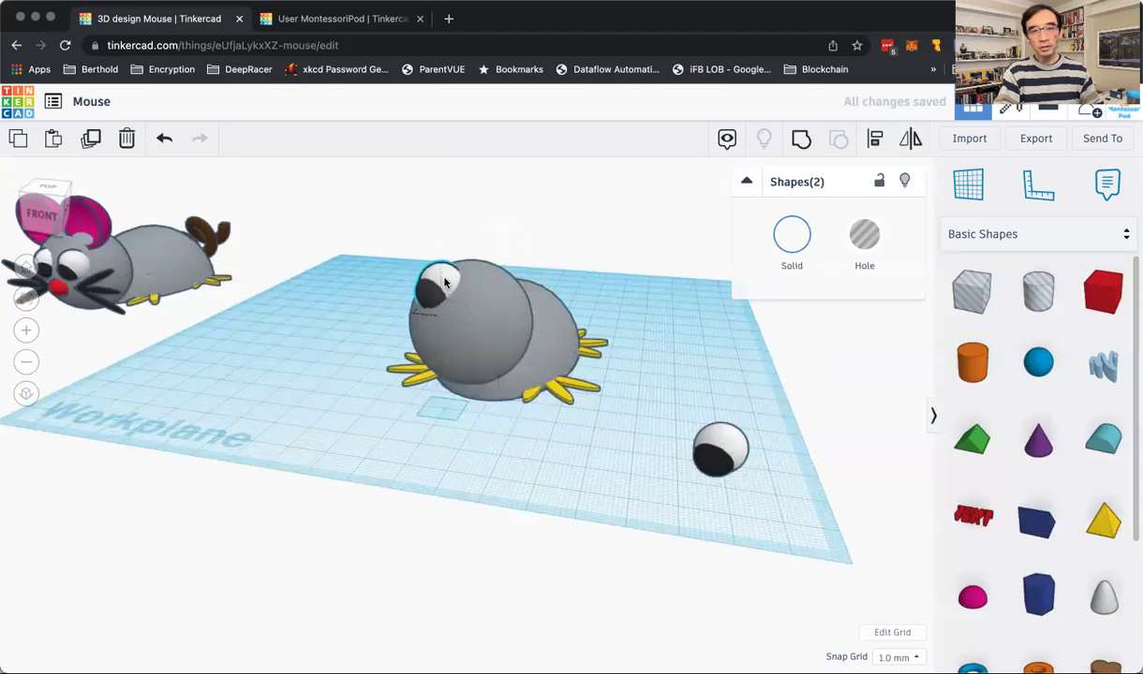
drag(443, 287, 432, 286)
right_drag(432, 286, 523, 420)
mouse_move(520, 427)
mouse_down()
mouse_move(520, 412)
mouse_move(521, 426)
mouse_up()
Move the copied eye in front of the head and raise it to the height of the first eye
click(537, 518)
mouse_move(537, 518)
right_down()
mouse_move(473, 470)
mouse_move(373, 482)
mouse_move(404, 518)
mouse_move(535, 499)
right_up()
drag(707, 427, 787, 487)
drag(745, 429, 539, 417)
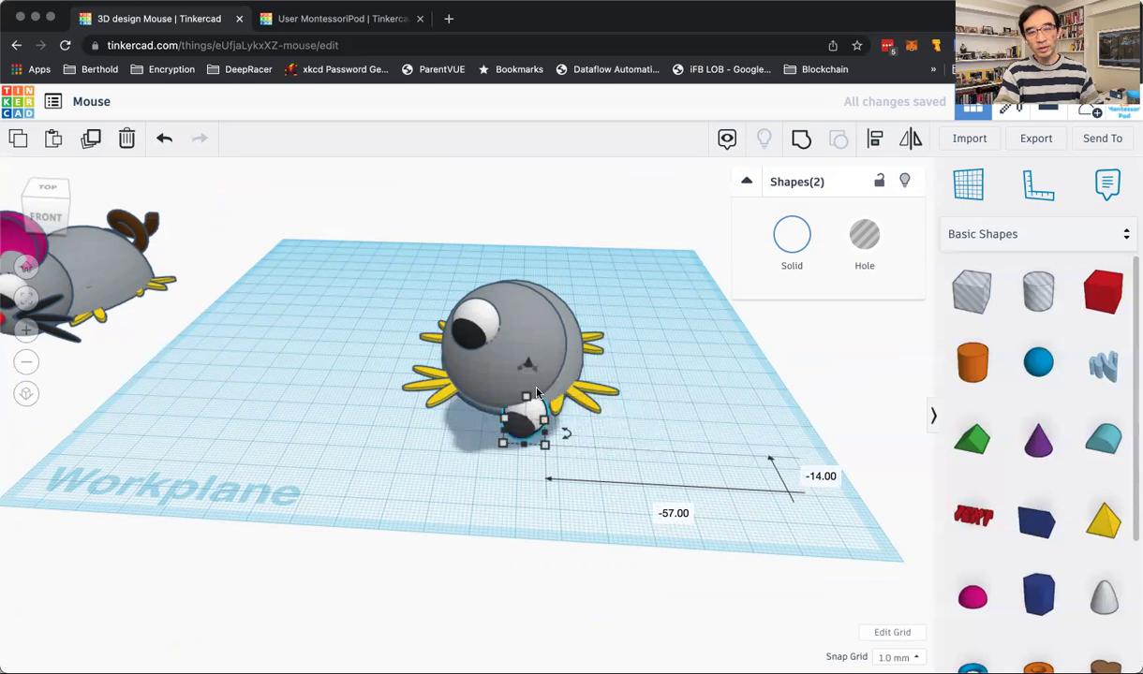
drag(529, 365, 535, 233)
drag(539, 294, 542, 326)
Push the second eye against the head and adjust its position to sit level beside the first eye
right_drag(676, 501, 312, 499)
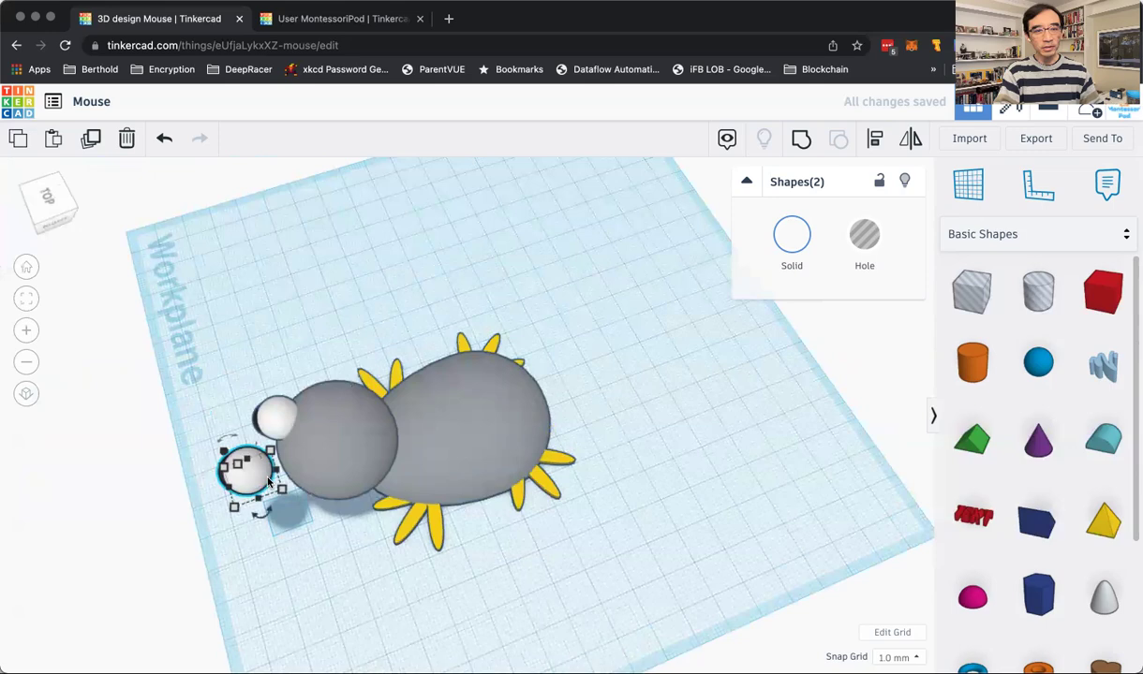
drag(265, 471, 305, 473)
right_drag(324, 602, 522, 553)
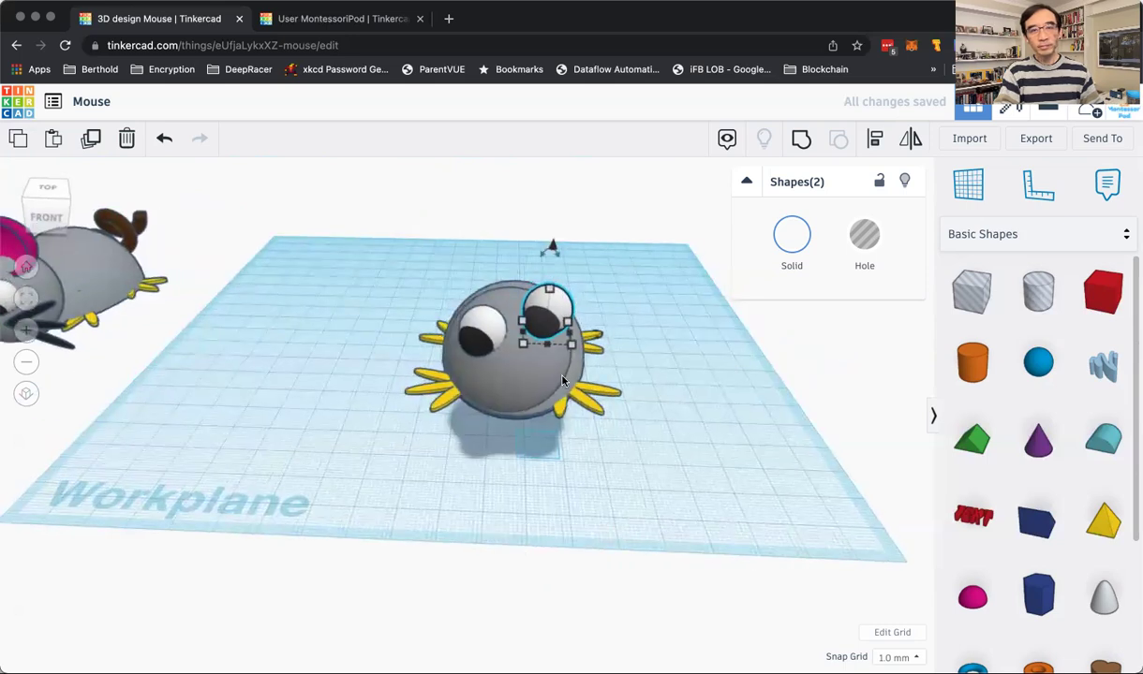
drag(562, 312, 562, 339)
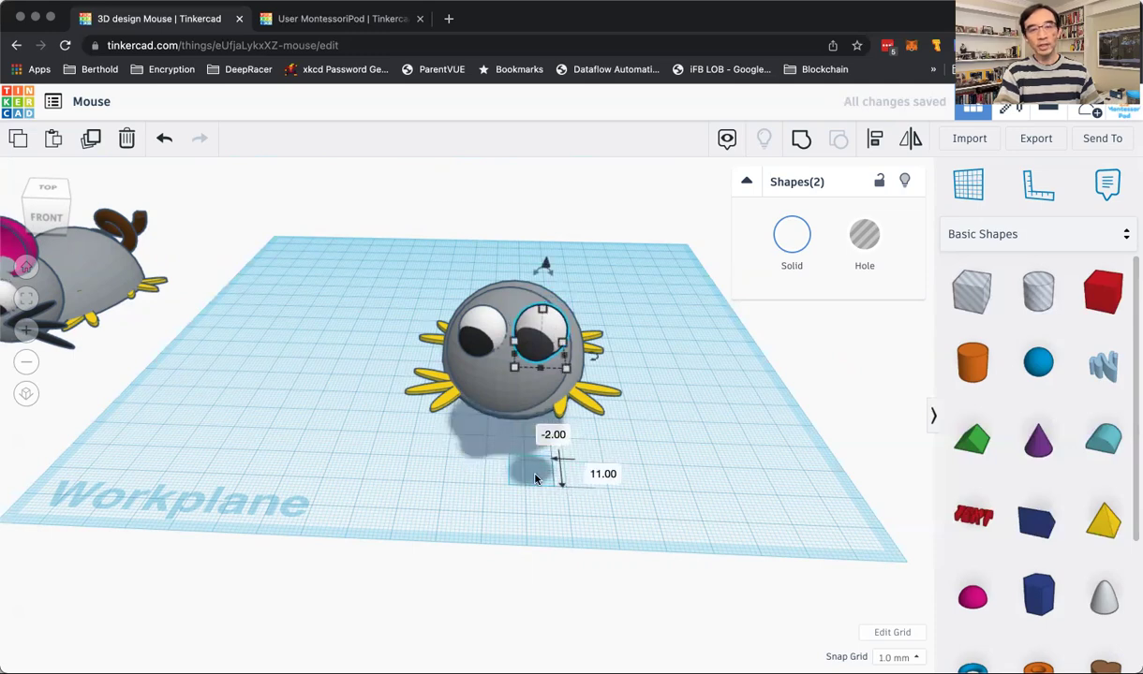
Push the second eye 8 mm back toward the head, lining it up with the first eye from the side
right_drag(691, 529, 456, 533)
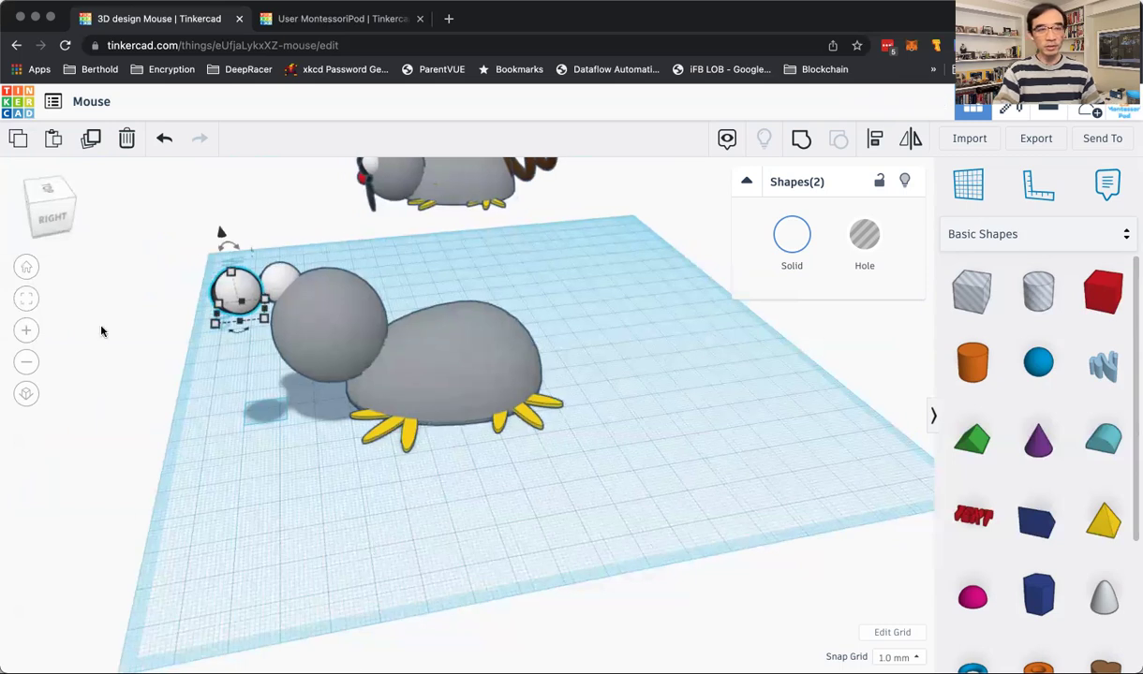
drag(236, 293, 269, 291)
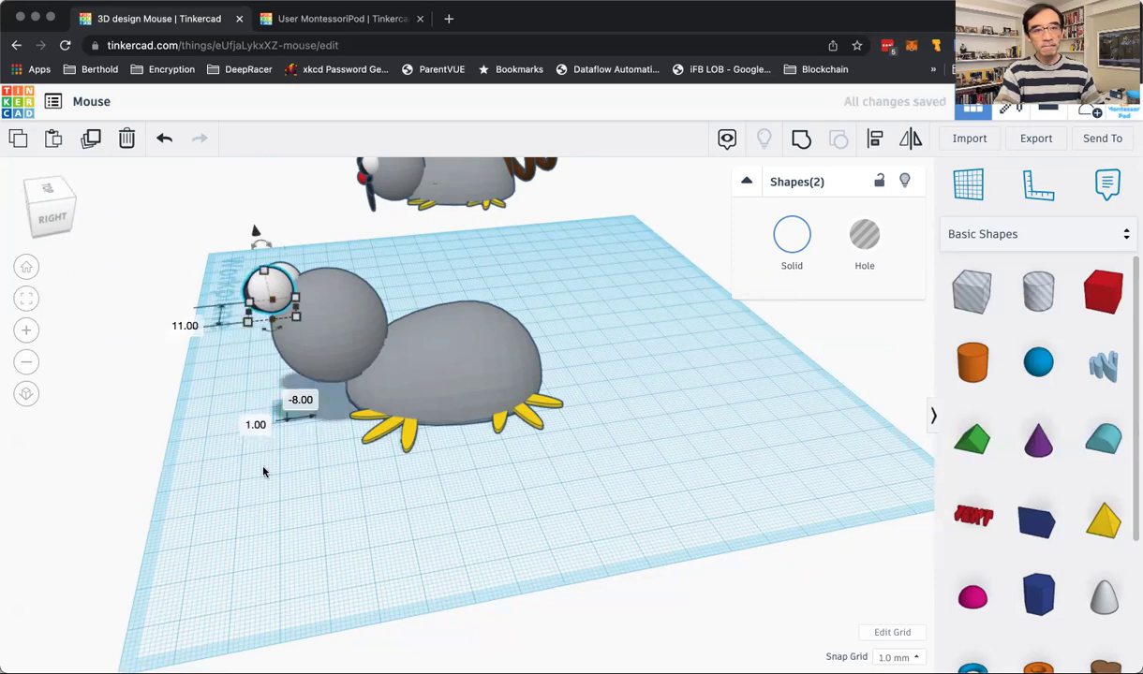
click(240, 498)
right_drag(239, 497, 474, 505)
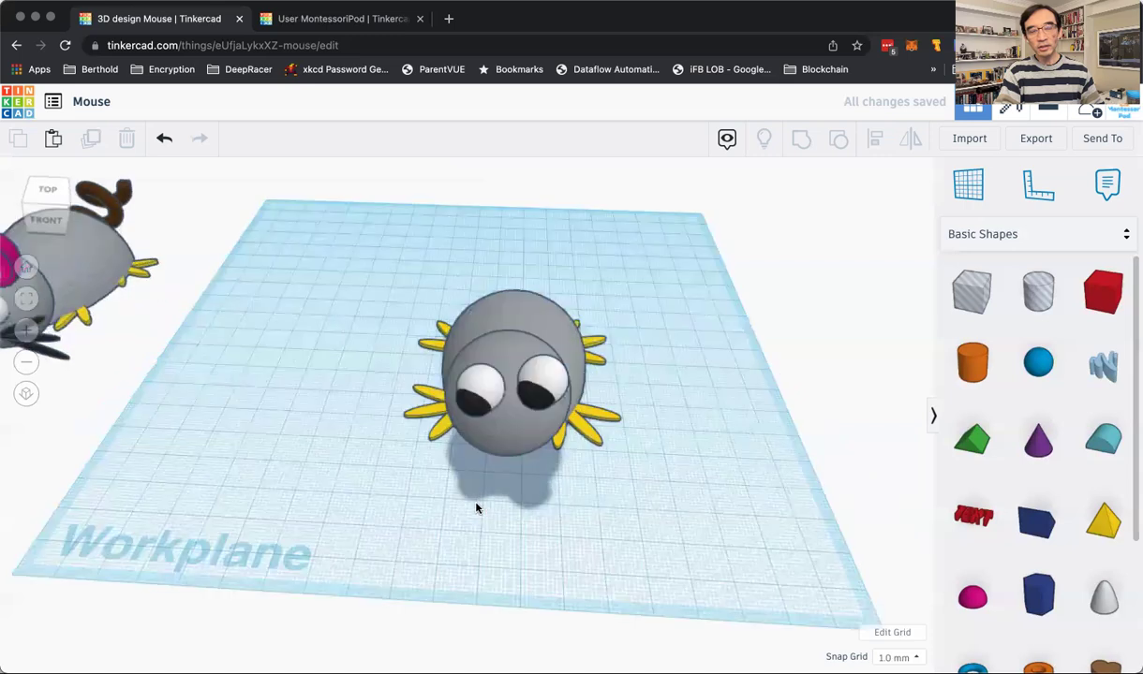
Select the second eyeball together with its pupil and lower the pair slightly on the face
click(538, 383)
drag(547, 339, 544, 351)
key(super+z)
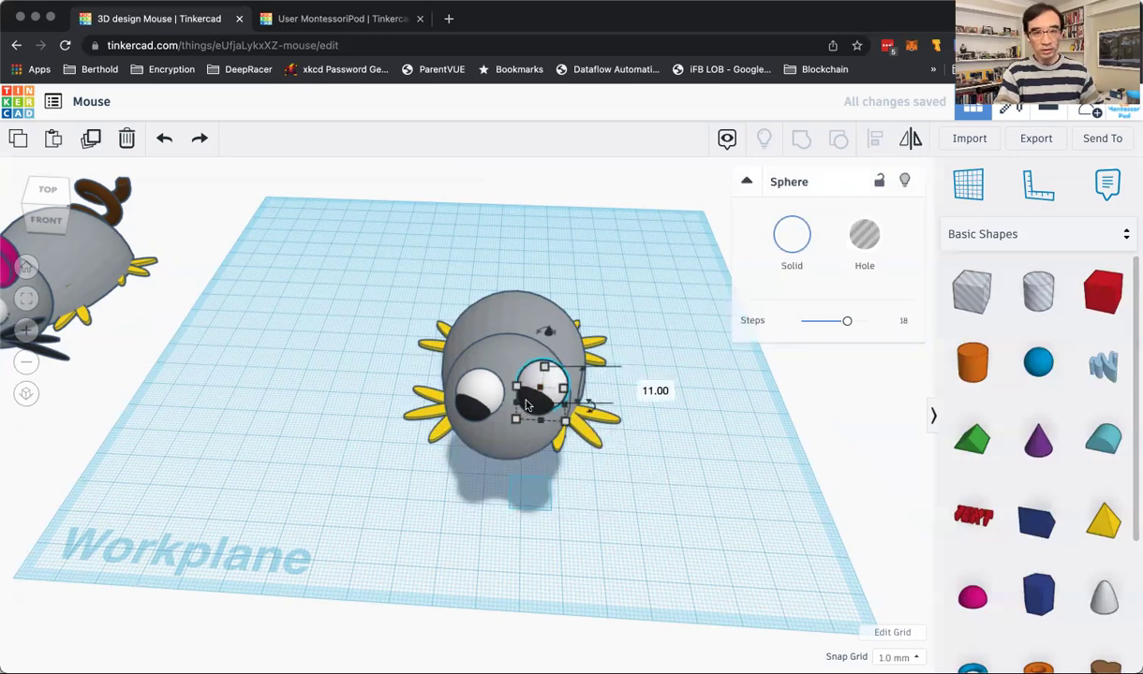
shift+click(526, 405)
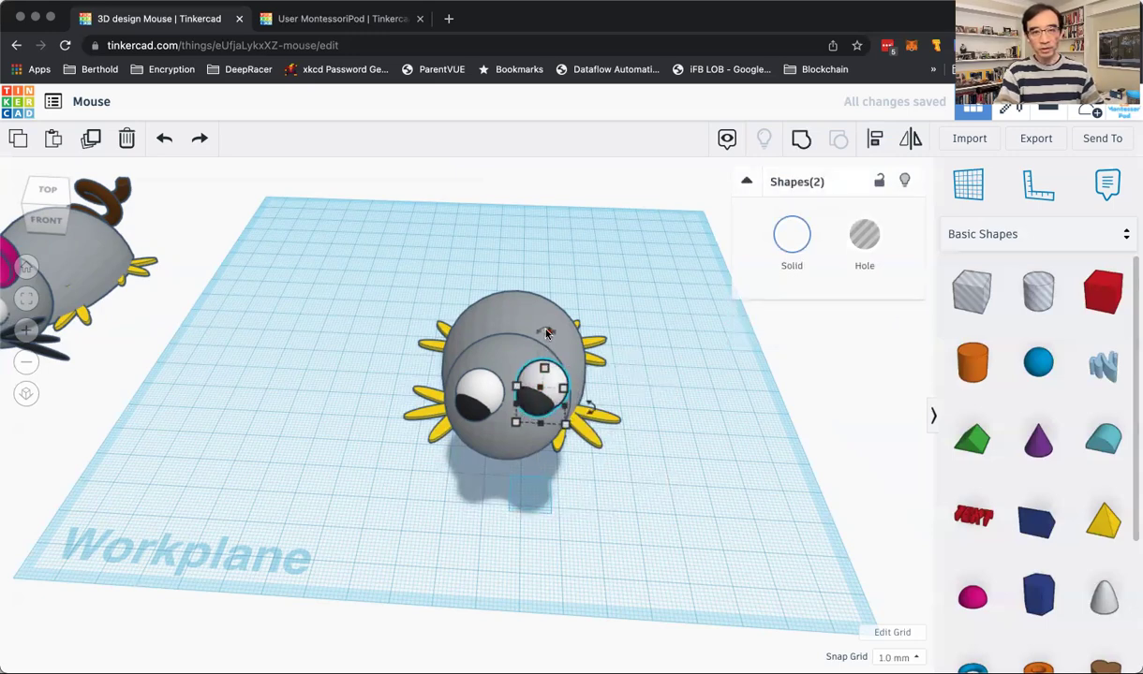
drag(547, 332, 548, 353)
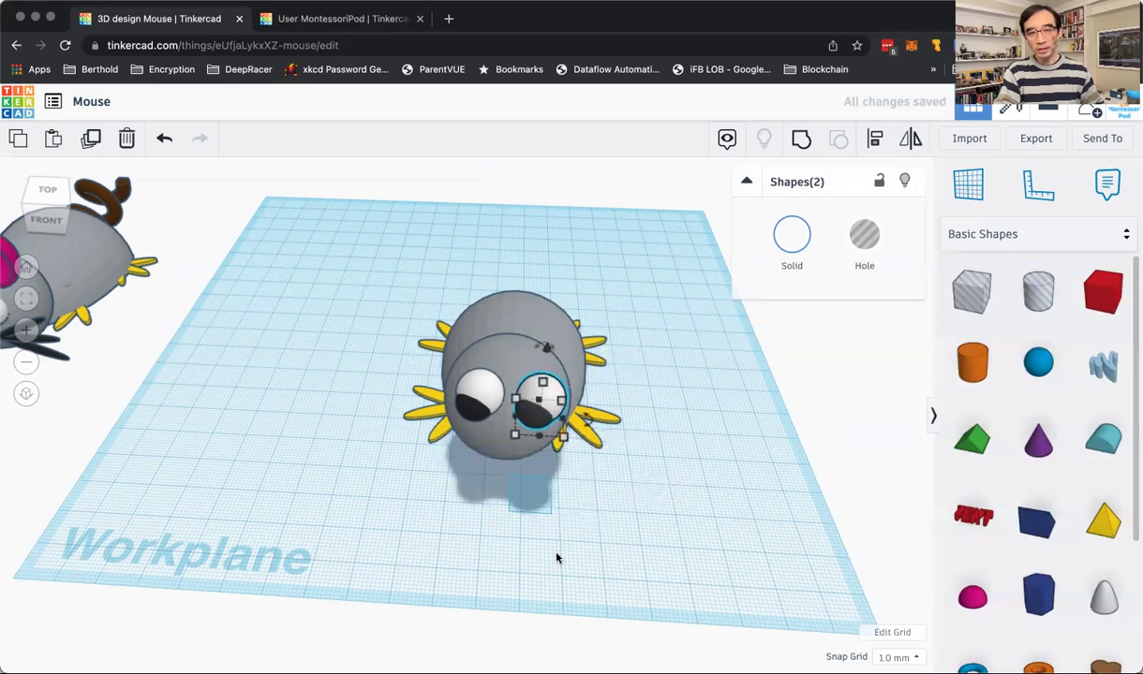
Fine-tune the second eye's position against the head so that it matches the first eye
right_drag(557, 555, 556, 504)
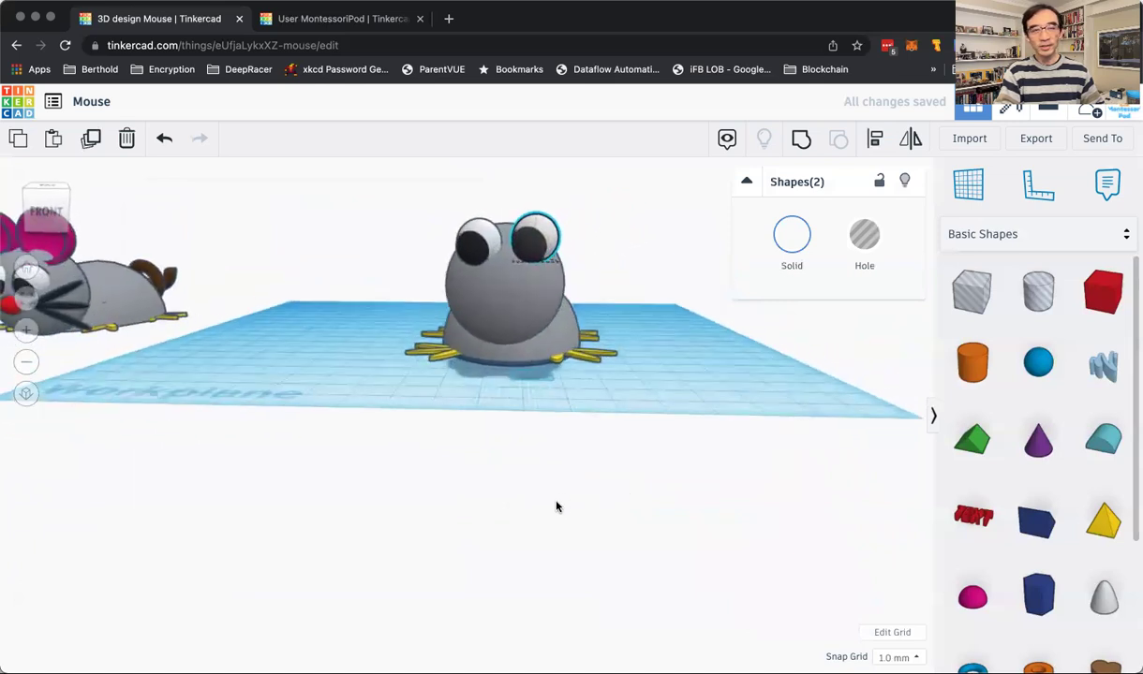
drag(549, 244, 545, 248)
key(super+z)
right_drag(644, 401, 346, 459)
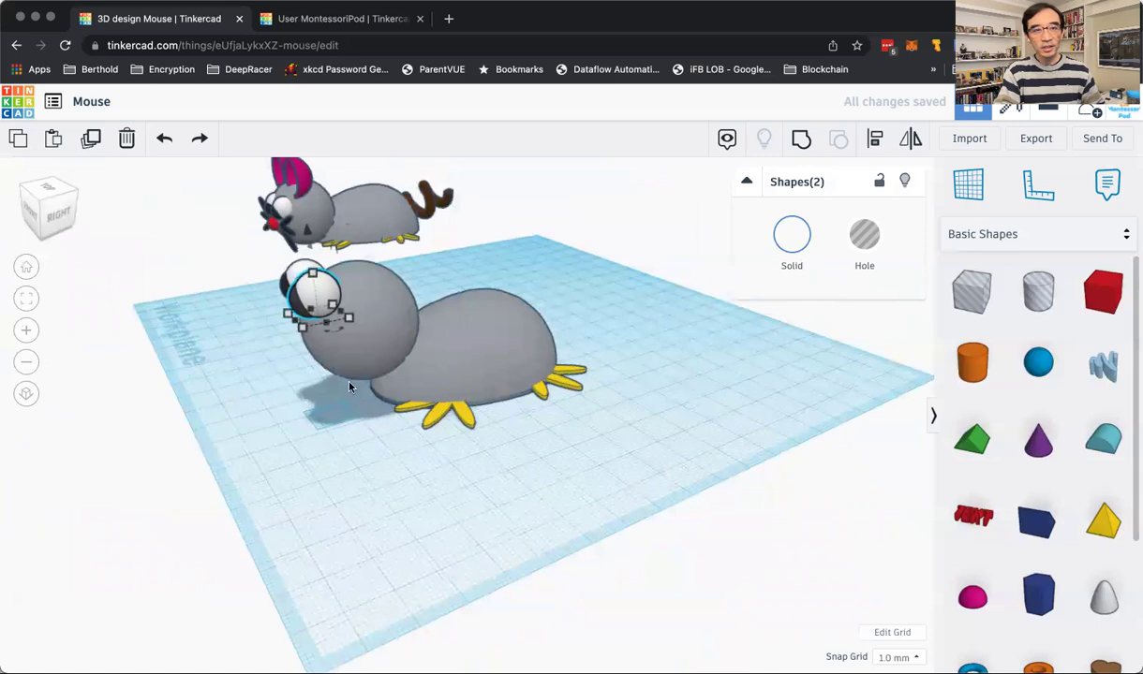
mouse_move(330, 289)
mouse_down()
mouse_move(331, 298)
mouse_move(333, 285)
mouse_up()
click(357, 493)
right_drag(344, 491, 503, 488)
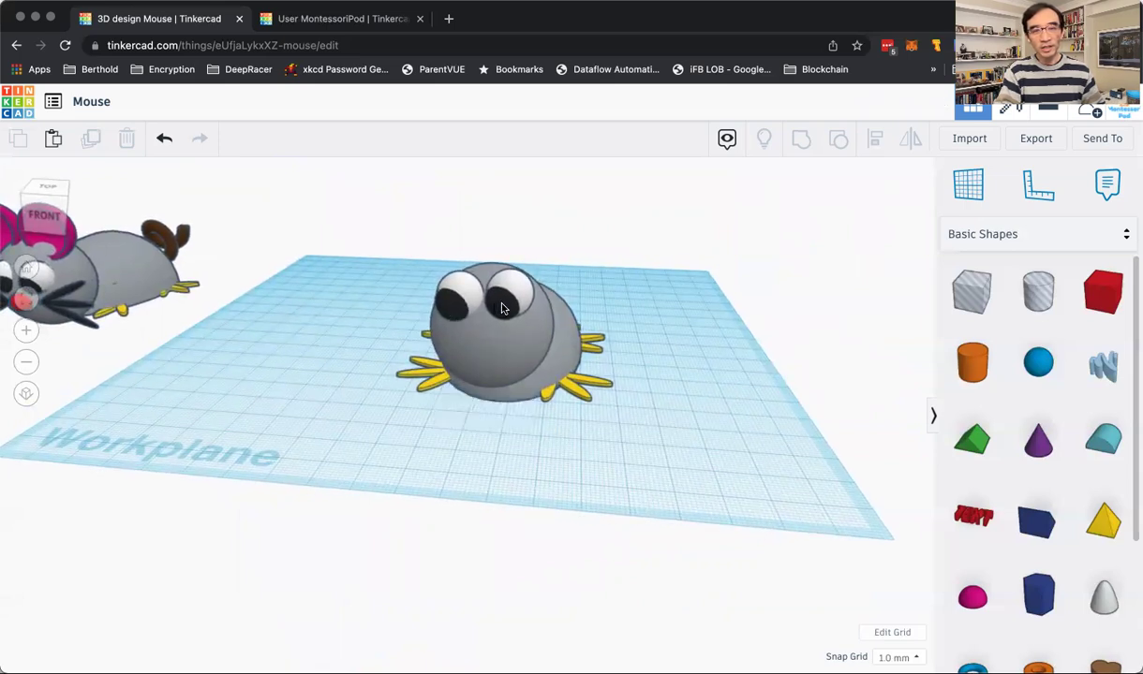
mouse_move(504, 308)
mouse_down()
mouse_move(503, 292)
mouse_move(510, 309)
mouse_up()
click(518, 452)
right_drag(520, 449, 532, 453)
Place an 8 mm sphere on the workplane in front of the mouse and color it red
drag(1048, 374, 565, 455)
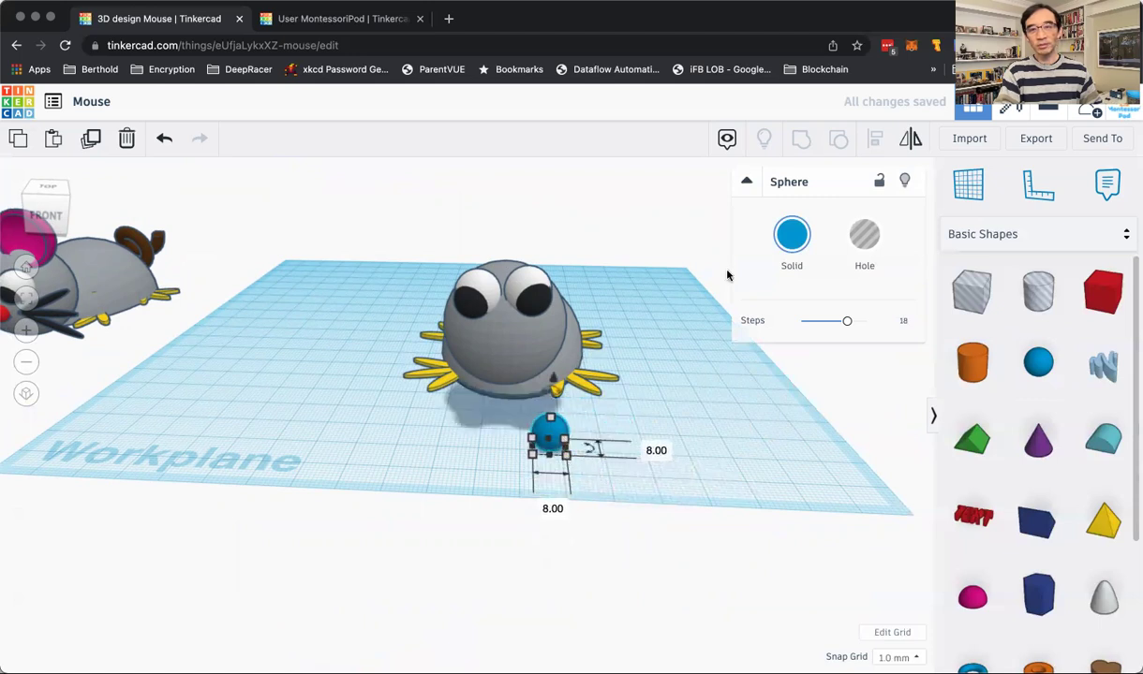
click(792, 235)
click(773, 375)
Move the red sphere to the head and raise it to the middle of the face below the eyes as the nose
drag(562, 437, 516, 409)
key(super+z)
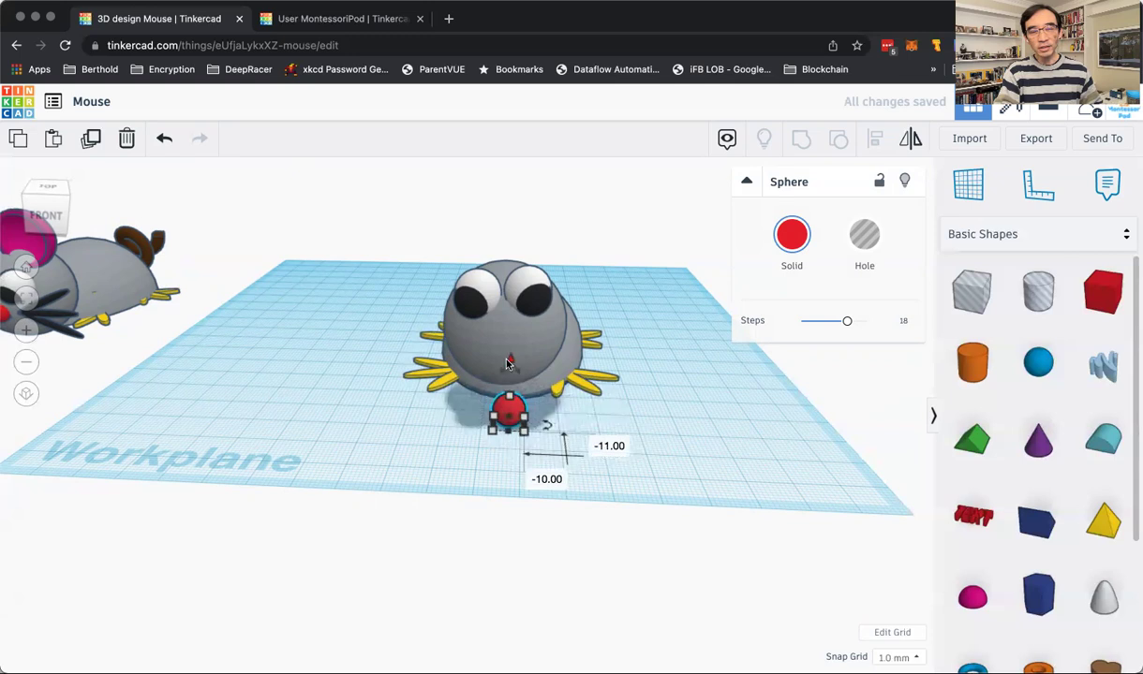
drag(509, 362, 489, 280)
drag(523, 334, 517, 334)
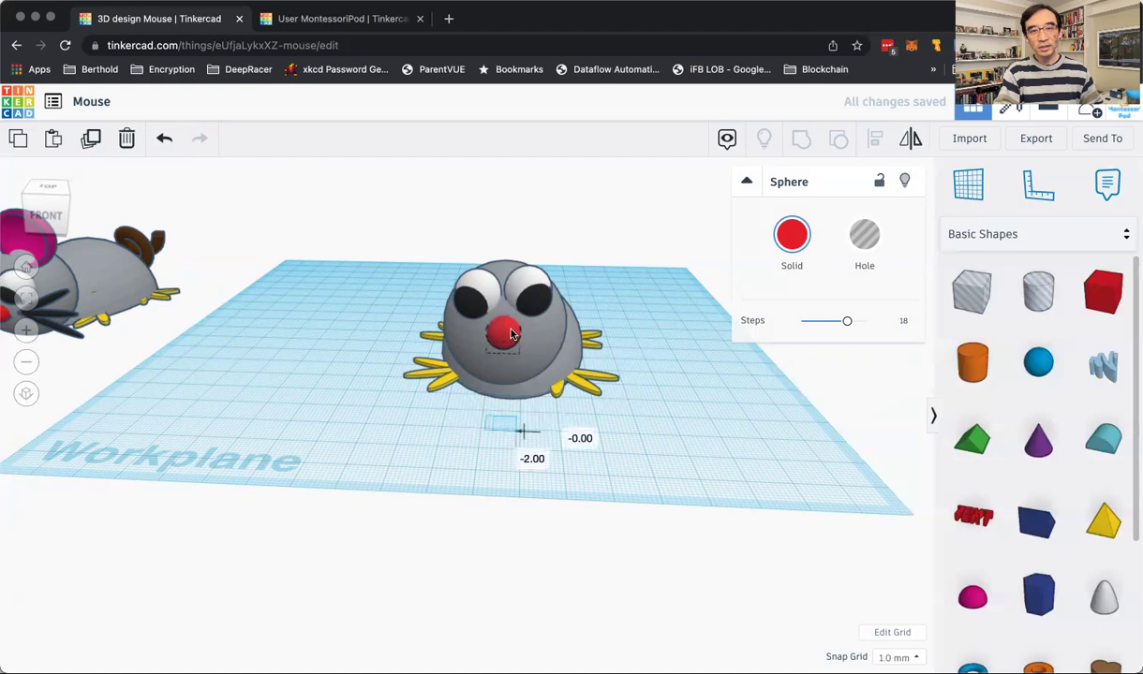
click(553, 473)
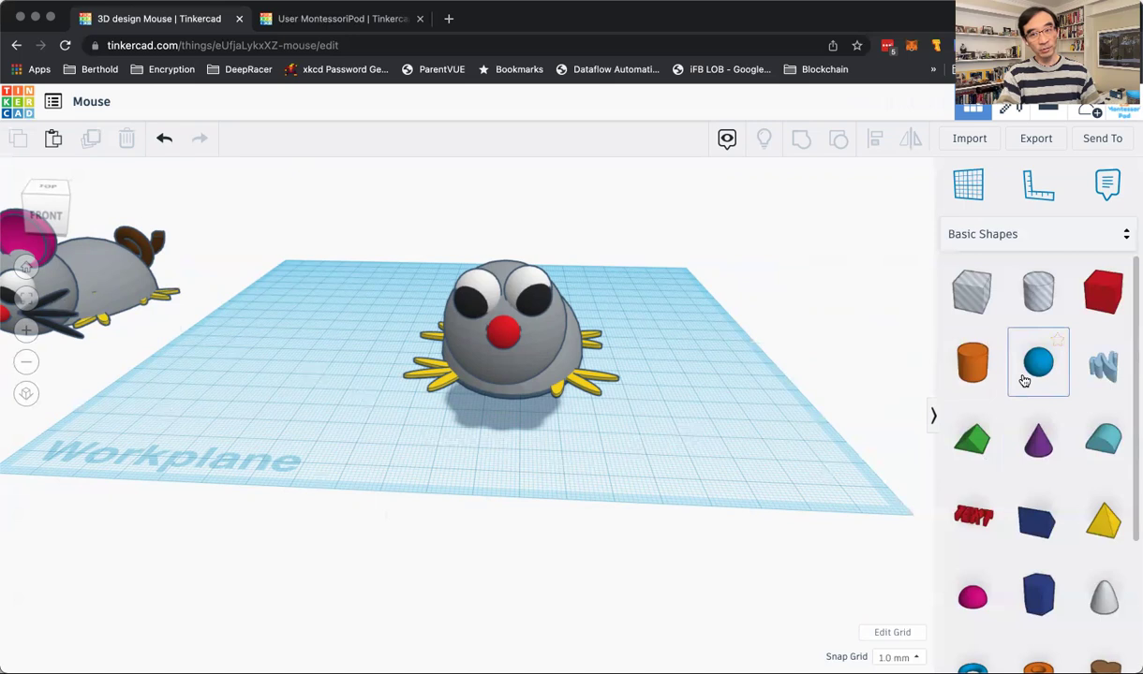
Add a sphere beside the mouse, shape it into a thin whisker 30 mm long and 4 mm wide, and color it black
drag(1022, 382, 775, 443)
drag(716, 365, 749, 438)
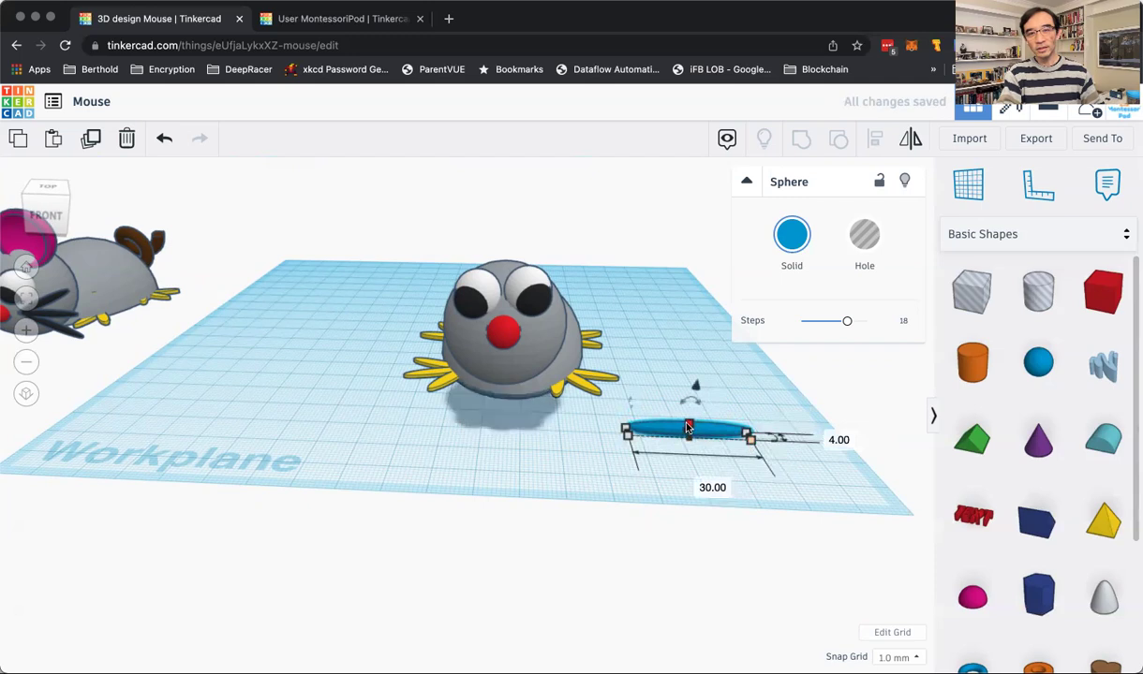
click(788, 244)
click(1073, 403)
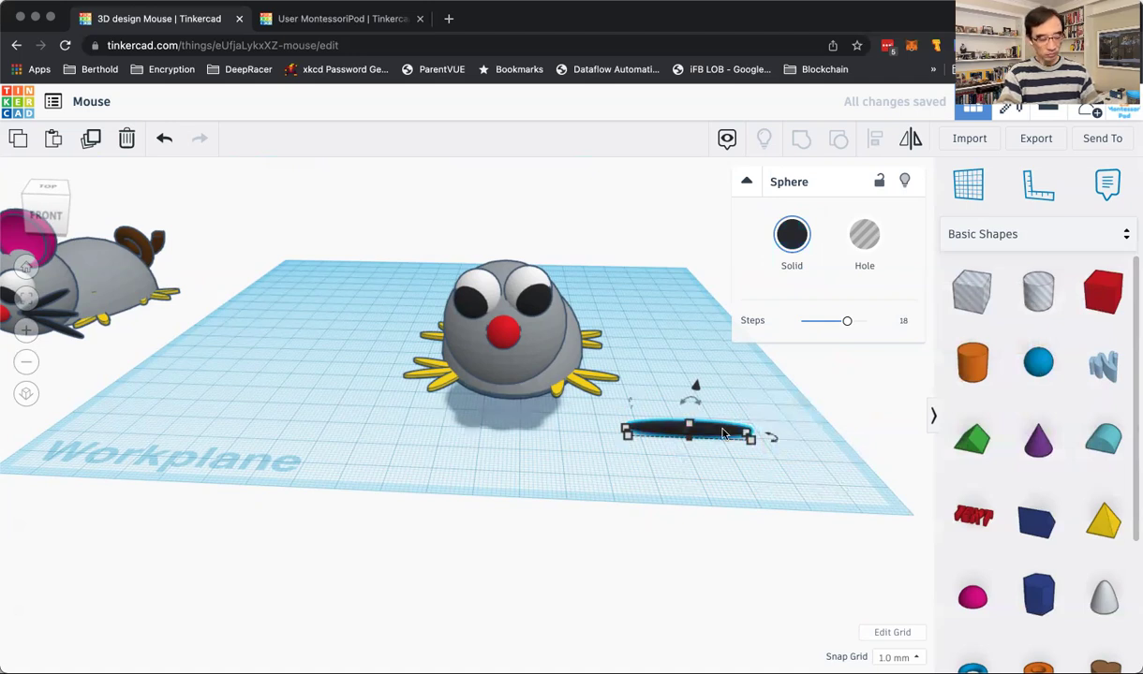
Duplicate the black whisker, tilt the copy upward and align its inner end with the first whisker
drag(722, 433, 712, 405)
click(720, 466)
right_drag(719, 470, 658, 490)
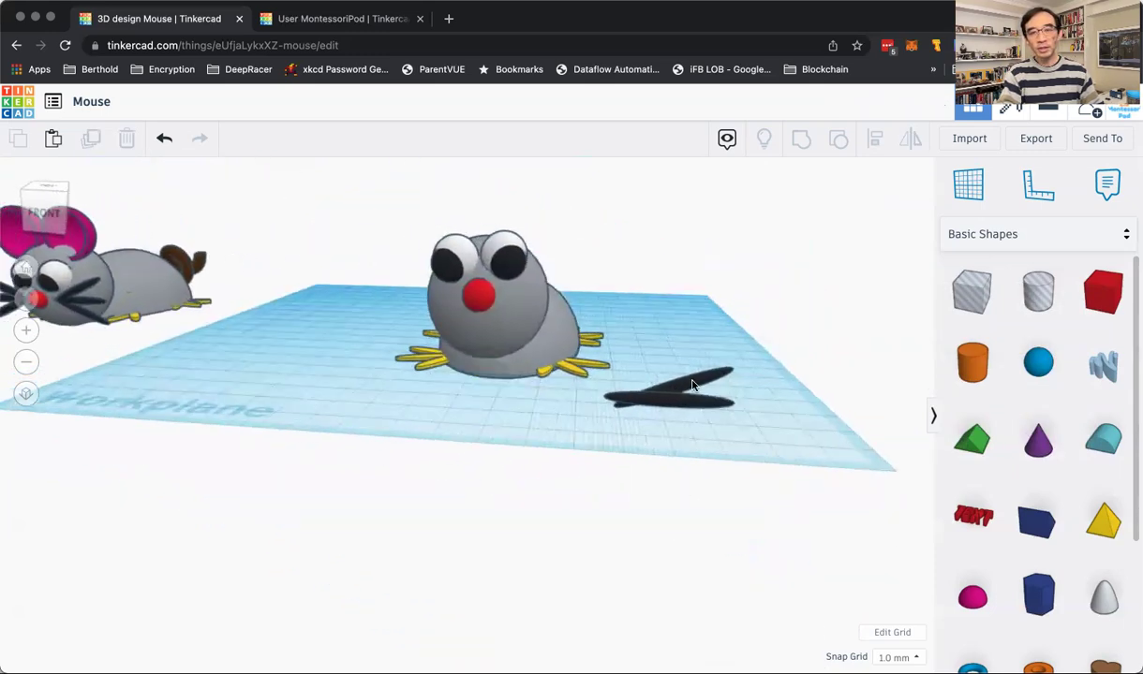
mouse_move(691, 386)
mouse_down()
mouse_move(688, 406)
mouse_move(684, 396)
mouse_up()
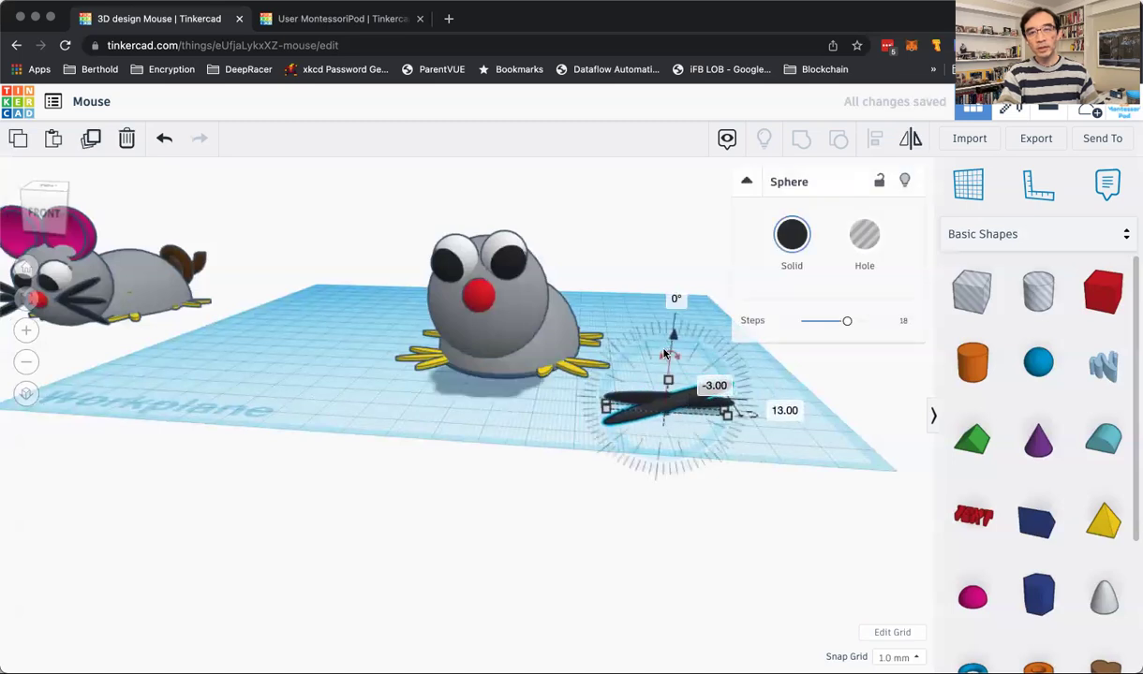
mouse_move(671, 343)
mouse_down()
mouse_move(670, 309)
mouse_move(669, 335)
mouse_up()
right_drag(684, 438, 378, 602)
drag(314, 620, 320, 617)
right_drag(441, 607, 620, 505)
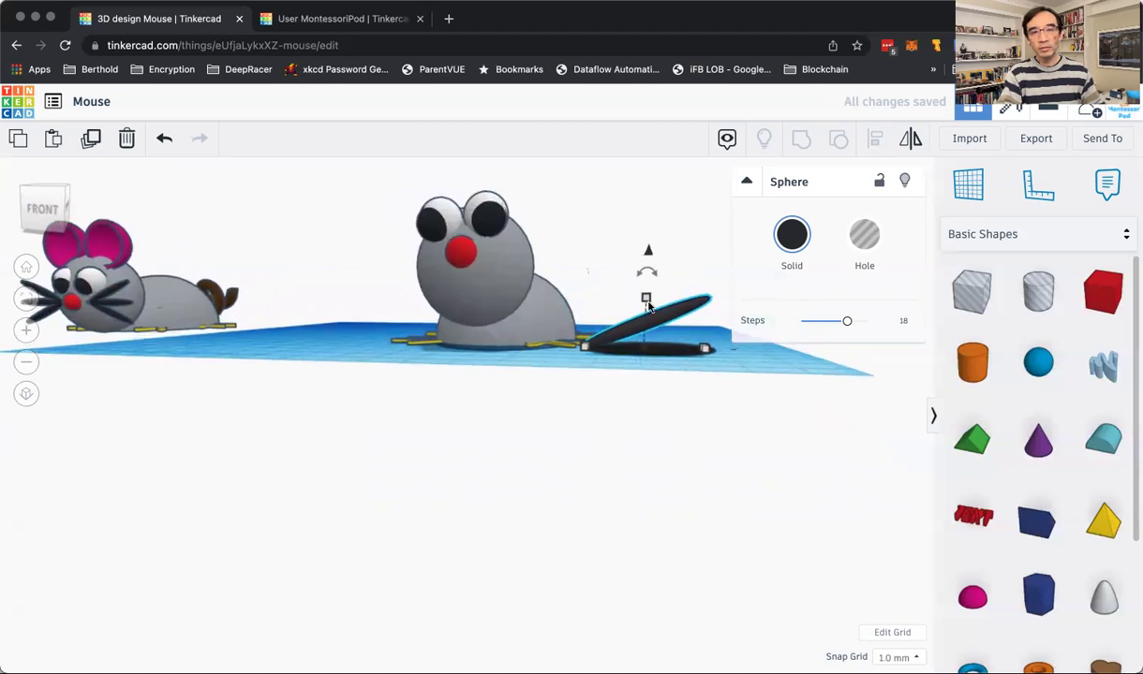
Select both whiskers and raise them together above the workplane
right_drag(646, 412, 644, 420)
click(667, 498)
drag(738, 503, 668, 270)
click(671, 465)
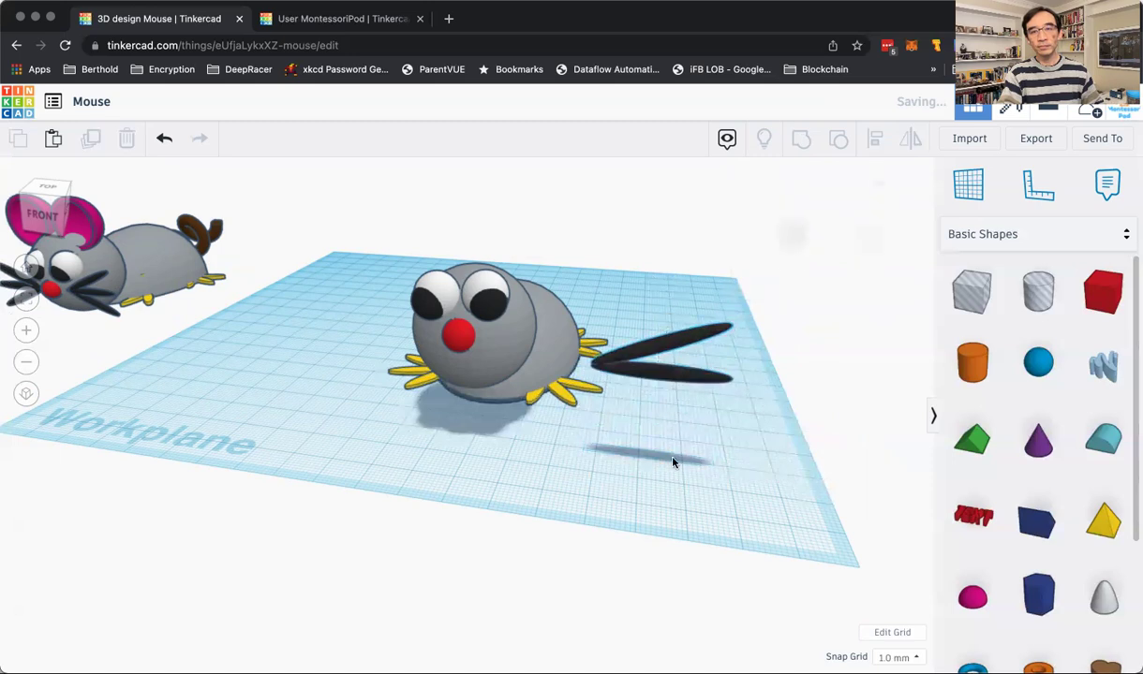
Duplicate the upper whisker, angle the copy downward and place it below the other two
click(677, 340)
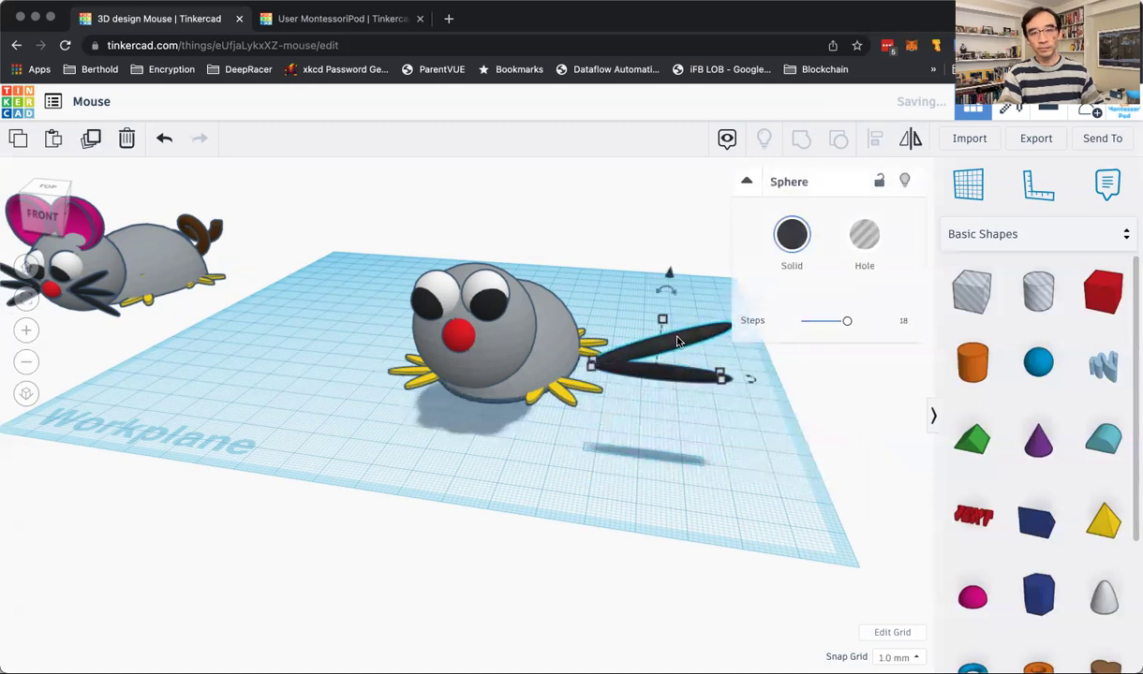
click(691, 466)
key(ctrl+v)
drag(696, 462, 679, 348)
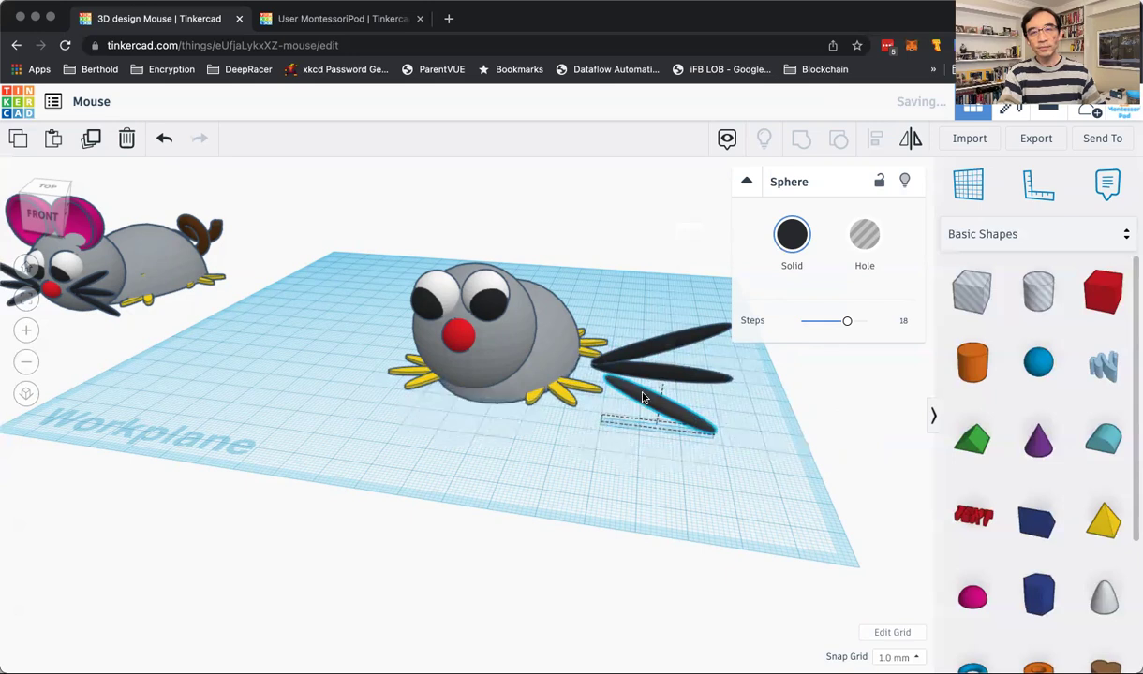
mouse_move(643, 398)
mouse_down()
mouse_move(639, 415)
mouse_move(632, 407)
mouse_up()
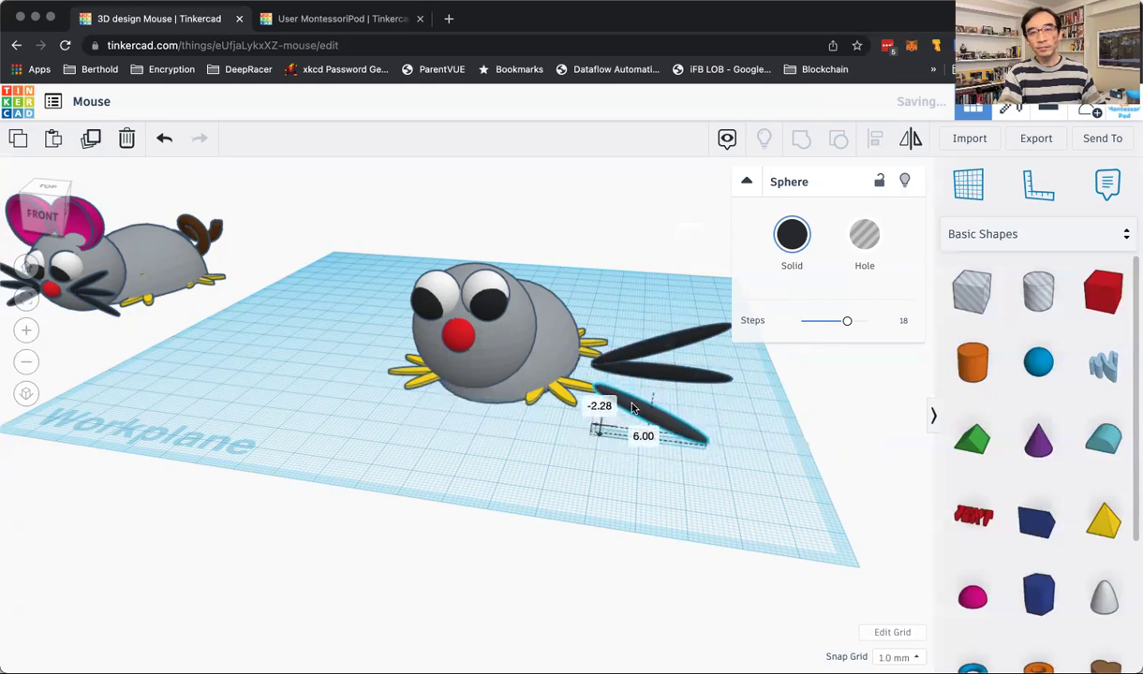
click(683, 497)
Shift the third whisker forward, viewed from the side, to line up with the other two whiskers
right_drag(683, 497, 496, 503)
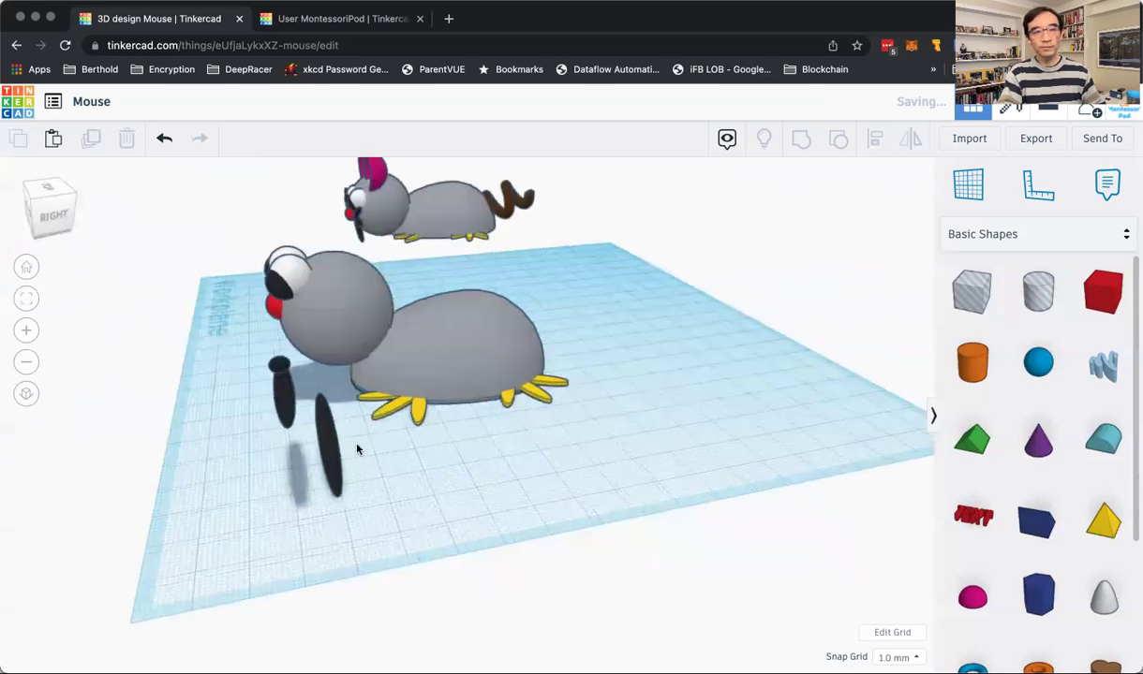
click(315, 414)
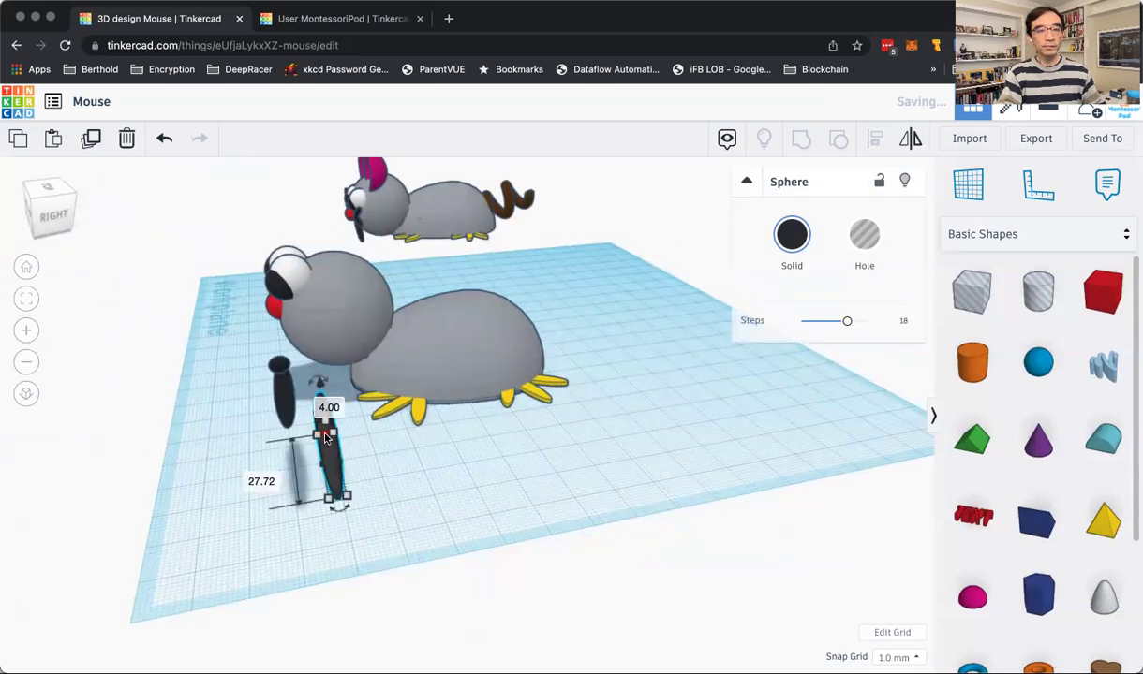
drag(328, 450, 290, 461)
click(243, 495)
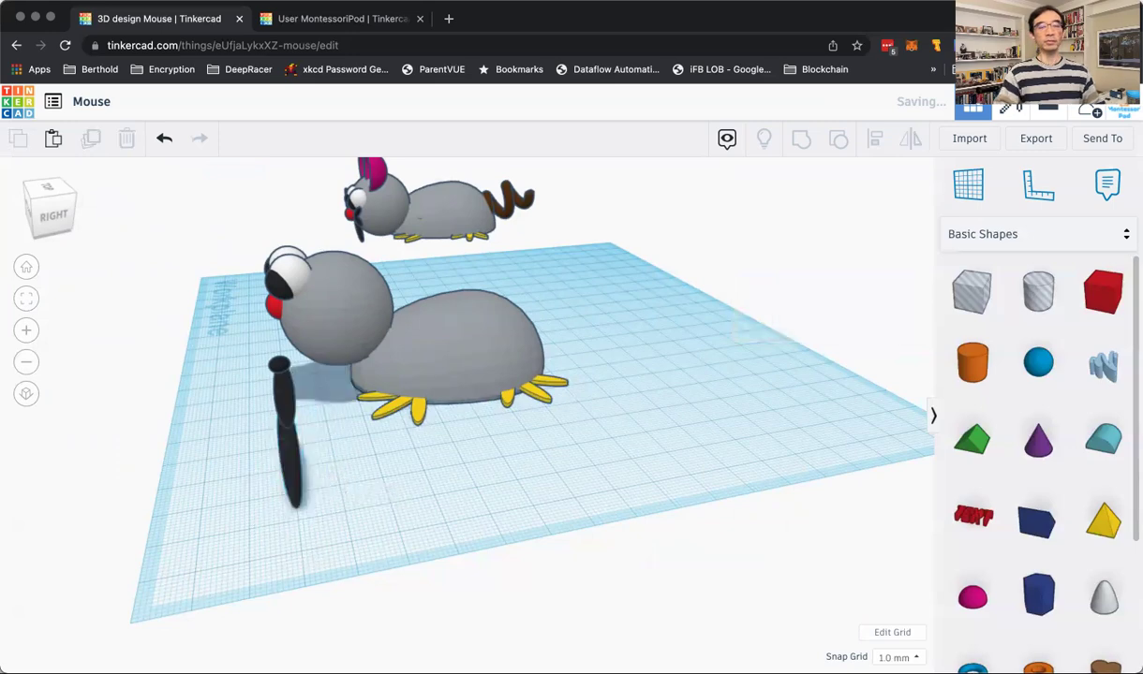
Raise the third whisker and nudge it sideways so that its inner end meets the other two
right_drag(187, 546, 473, 505)
click(660, 426)
drag(667, 375, 645, 330)
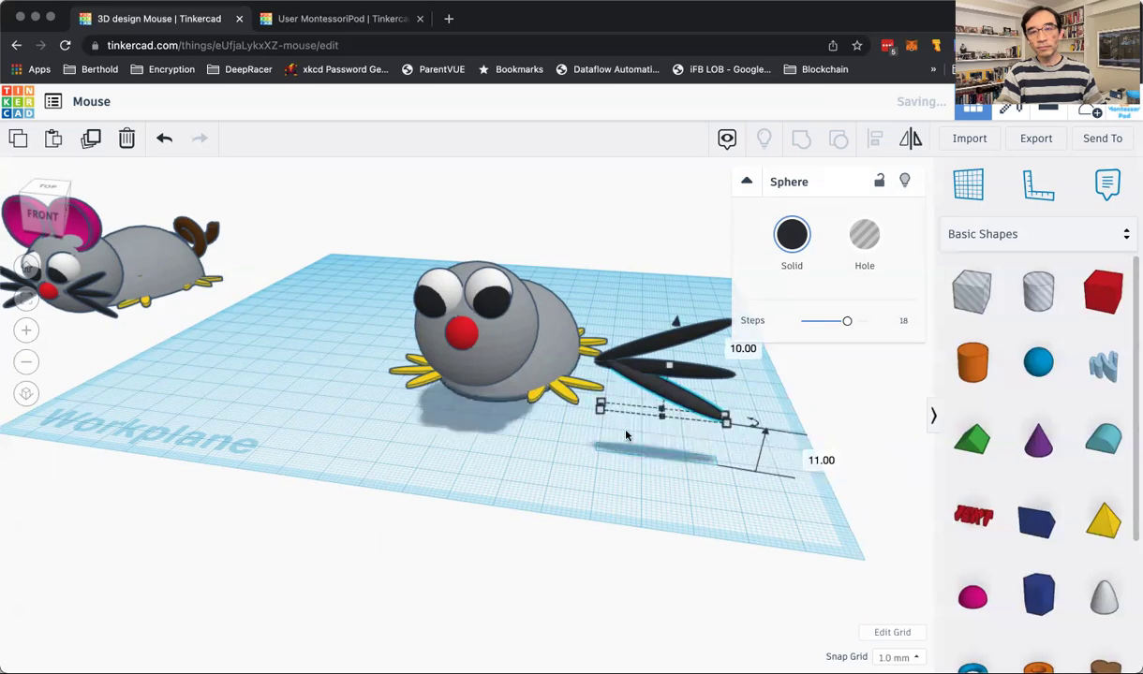
click(601, 444)
right_drag(600, 440, 630, 462)
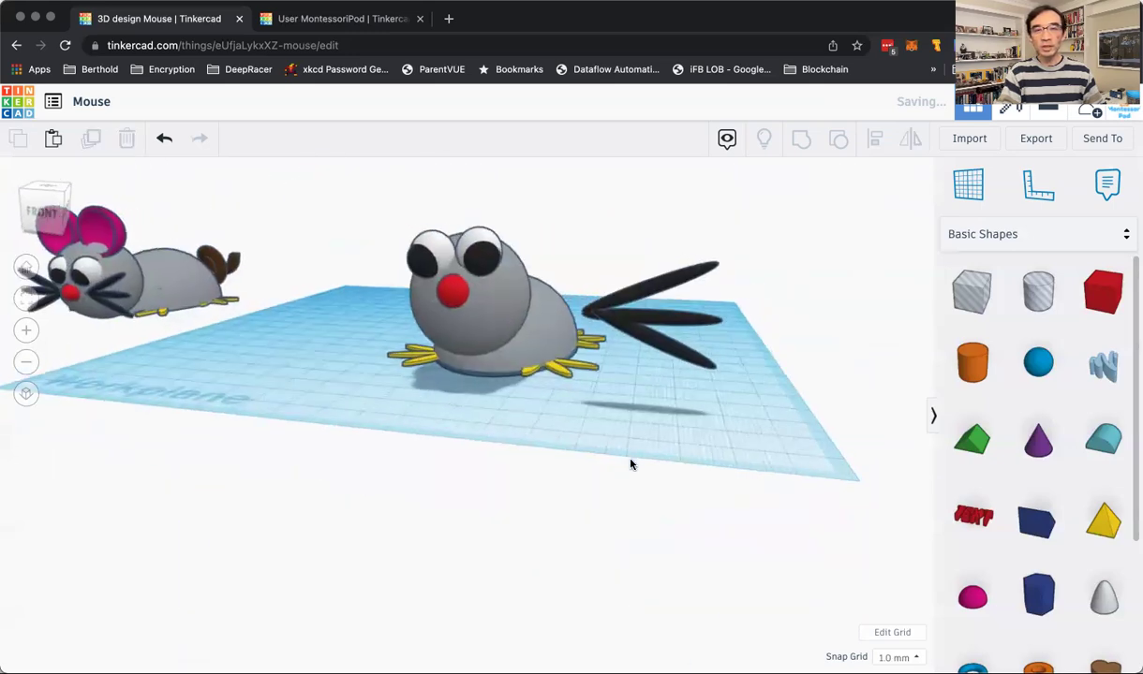
click(655, 343)
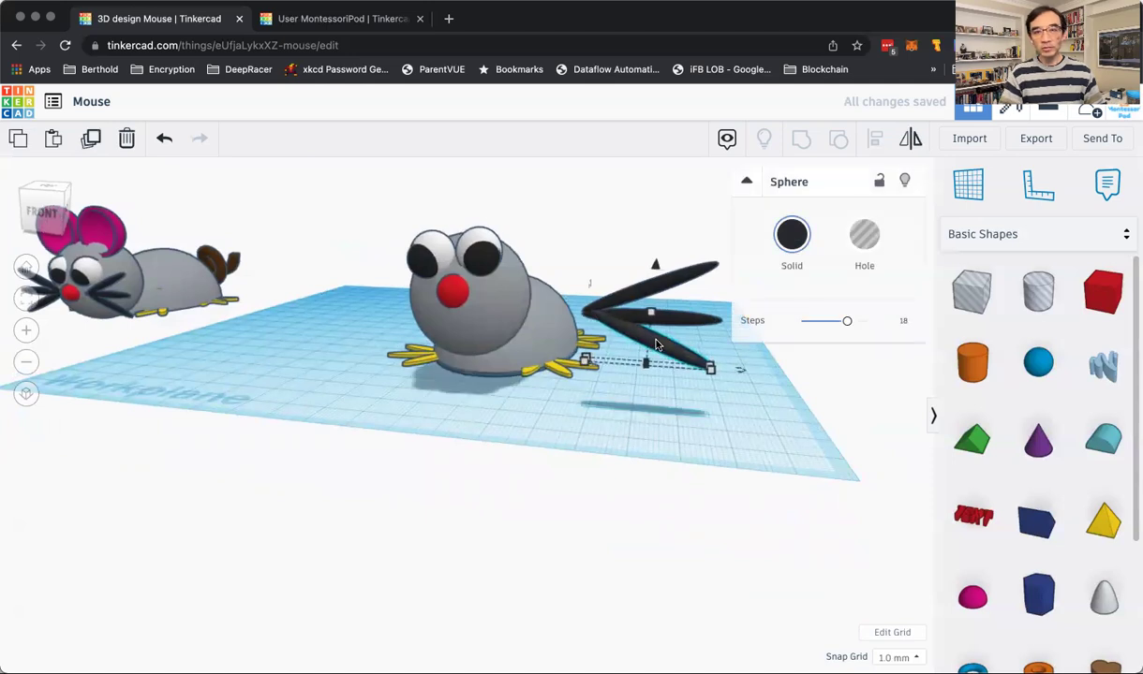
key(Left)
click(676, 426)
Select all three whiskers and move them against the side of the face beside the nose
right_drag(671, 426, 661, 459)
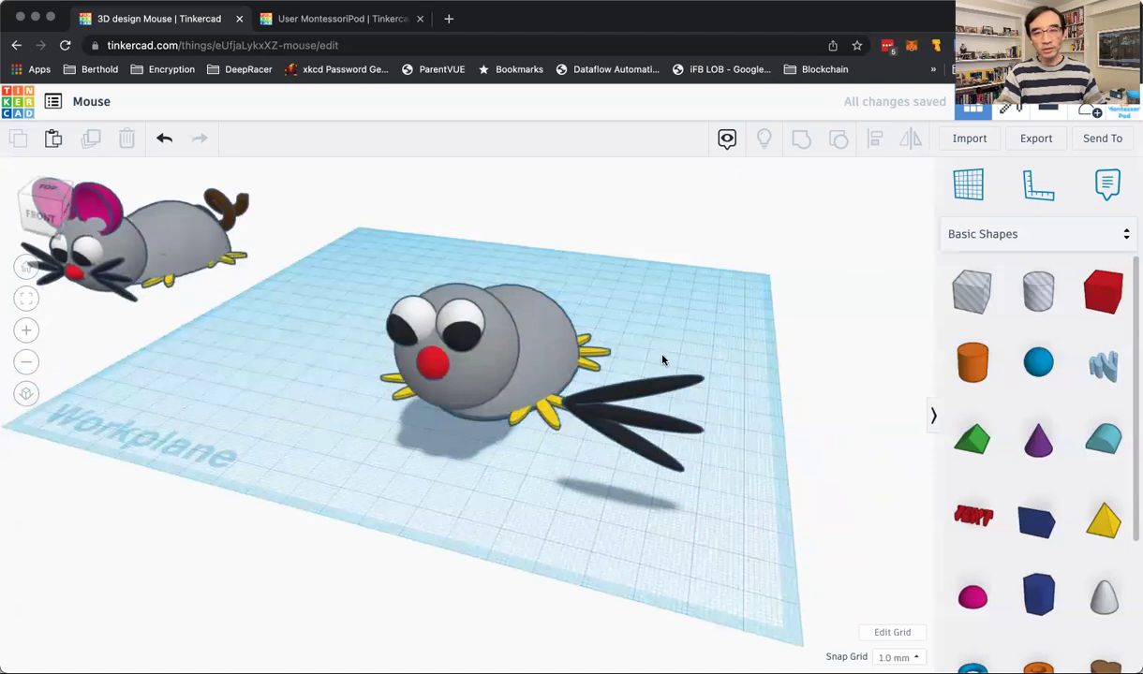
drag(645, 343, 704, 532)
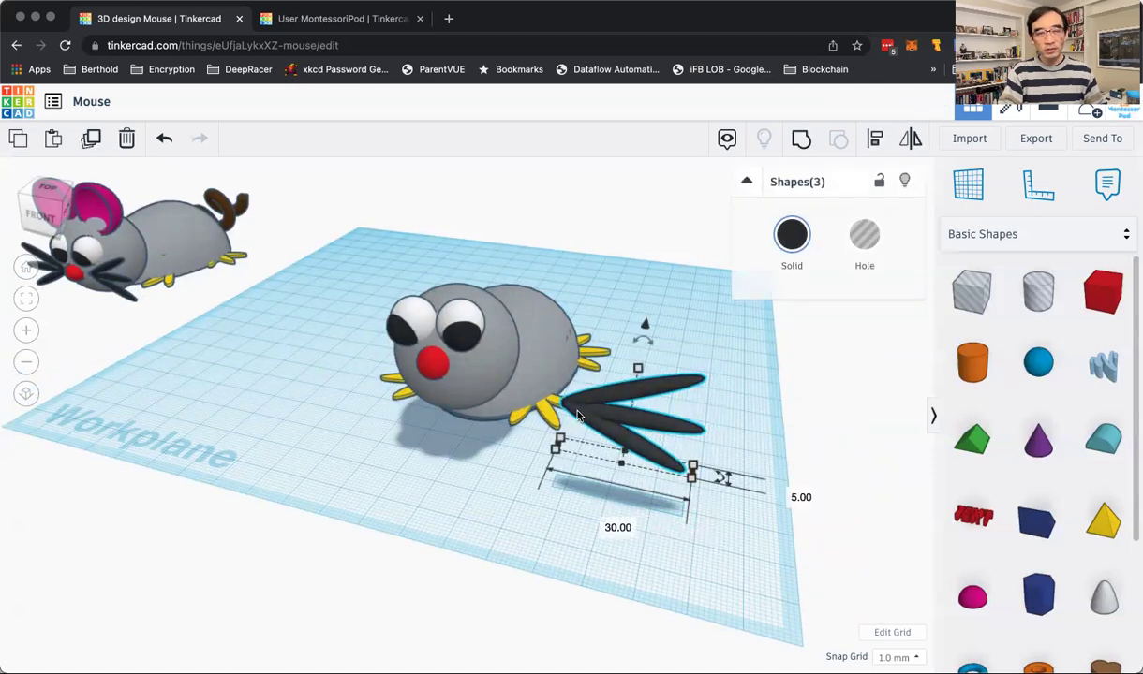
drag(577, 418, 467, 386)
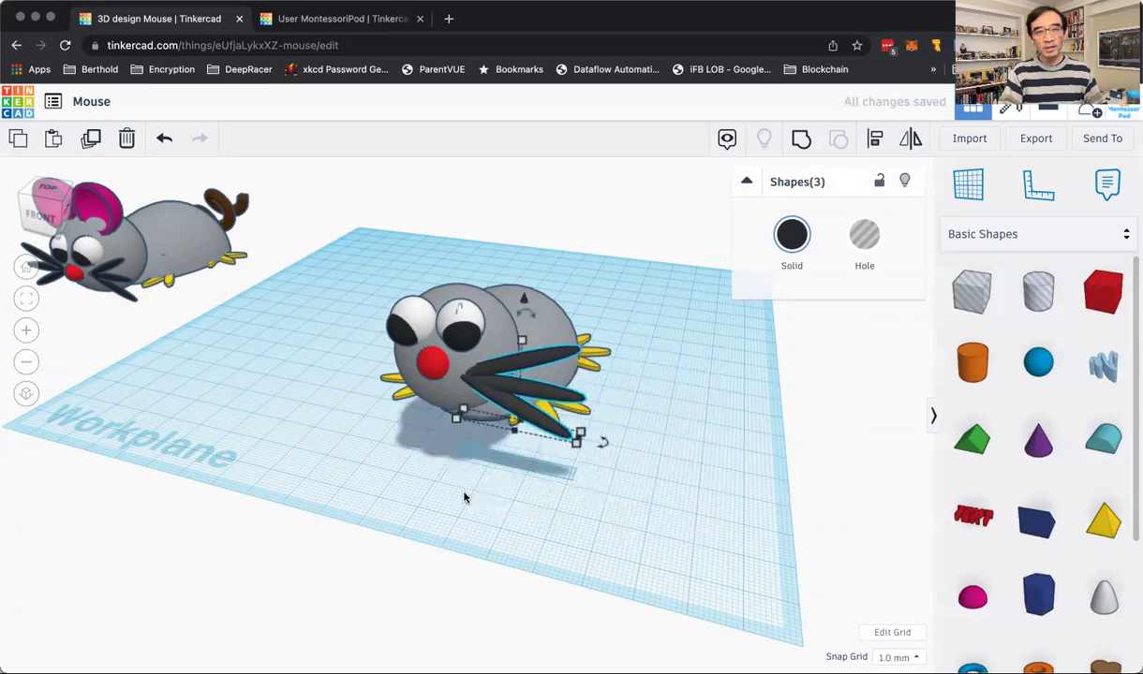
right_drag(440, 467, 496, 480)
Duplicate the set of three whiskers and move the copy clear of the original
click(499, 373)
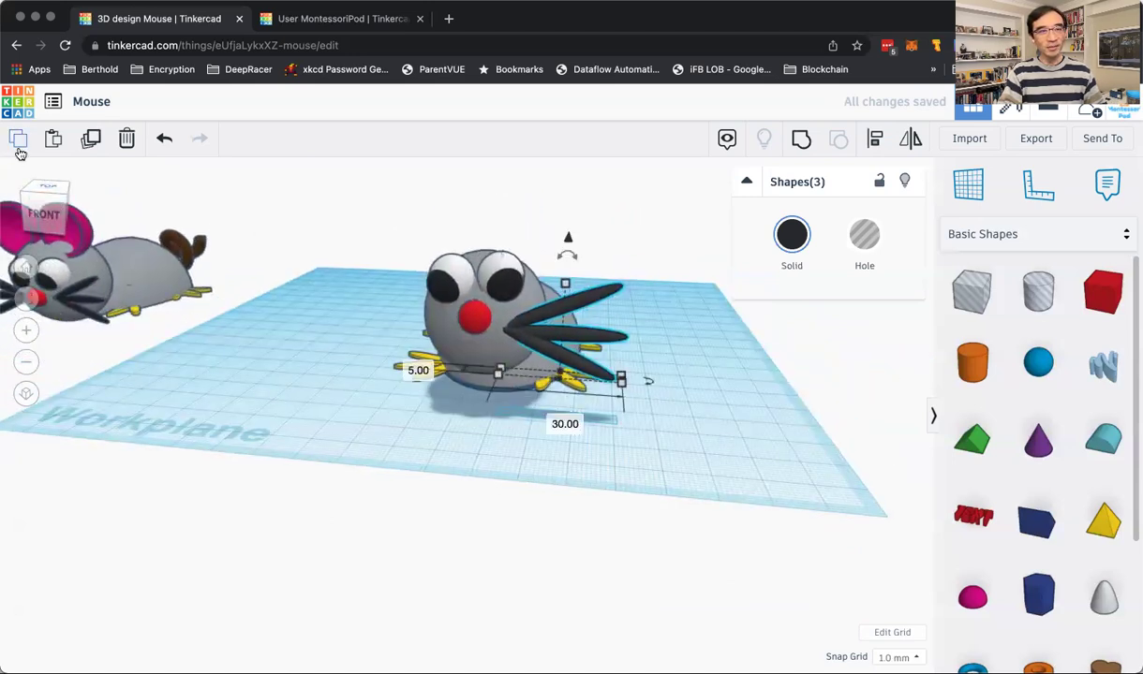
click(52, 138)
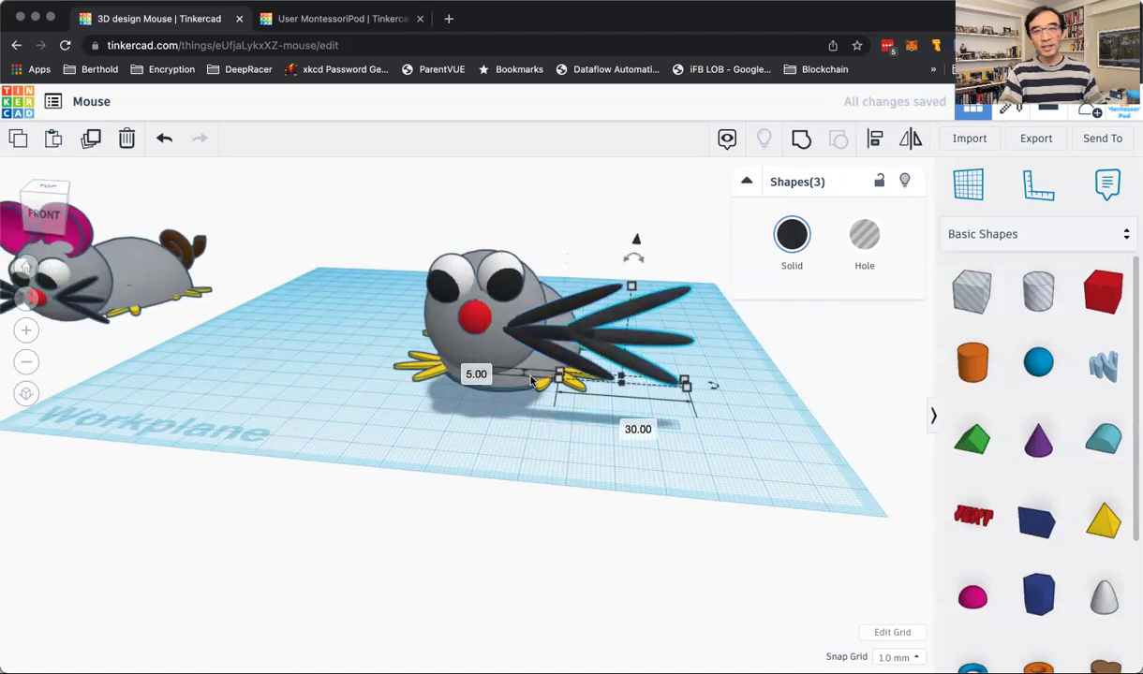
drag(602, 339, 691, 355)
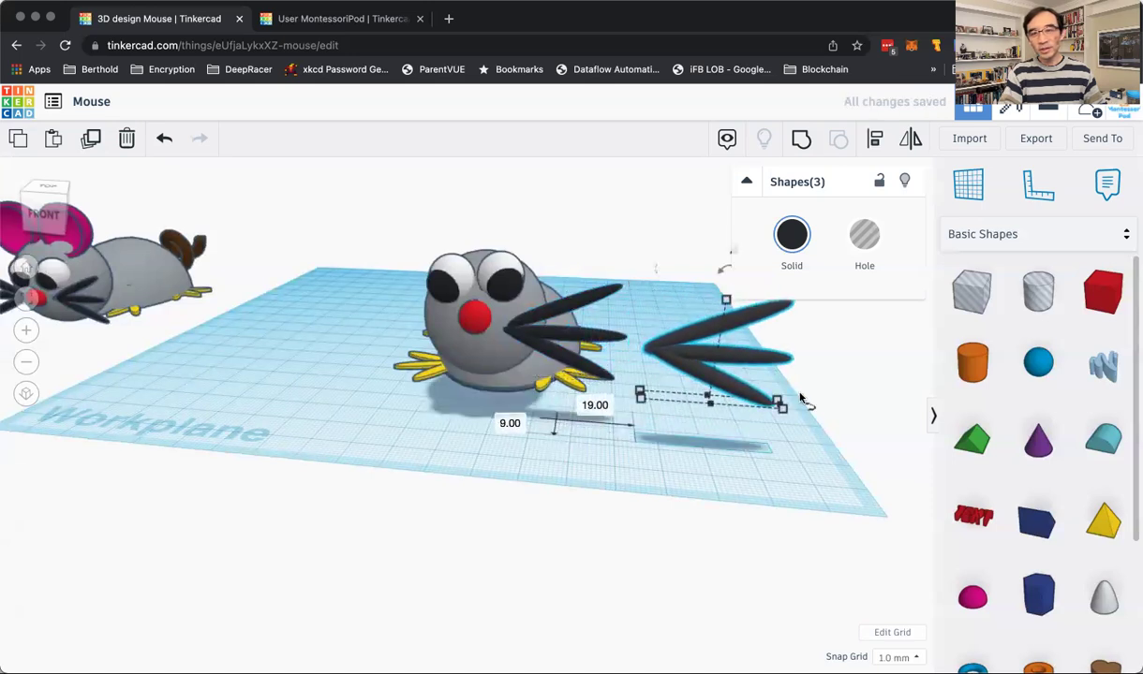
Turn the copied whiskers to point the other way and place them on the opposite side of the nose
drag(811, 406, 612, 373)
drag(758, 357, 419, 327)
click(466, 450)
right_drag(467, 450, 393, 472)
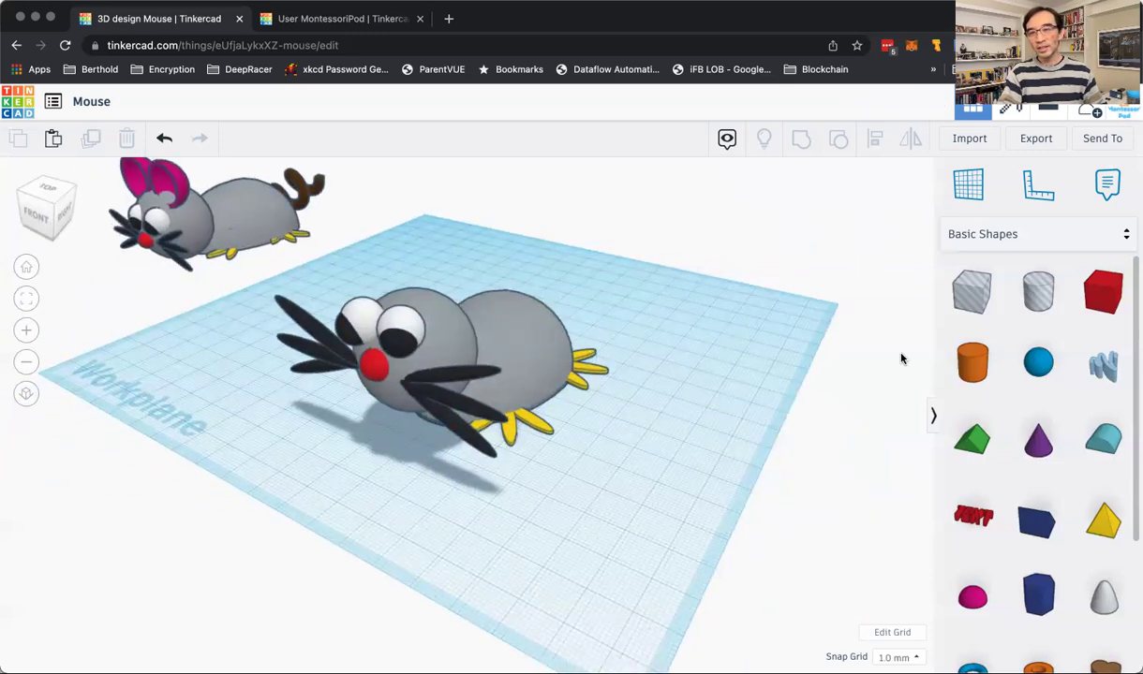
Place a half sphere beside the mouse and stand it on edge above the workplane with its flat side facing forward
drag(961, 605, 624, 483)
click(625, 553)
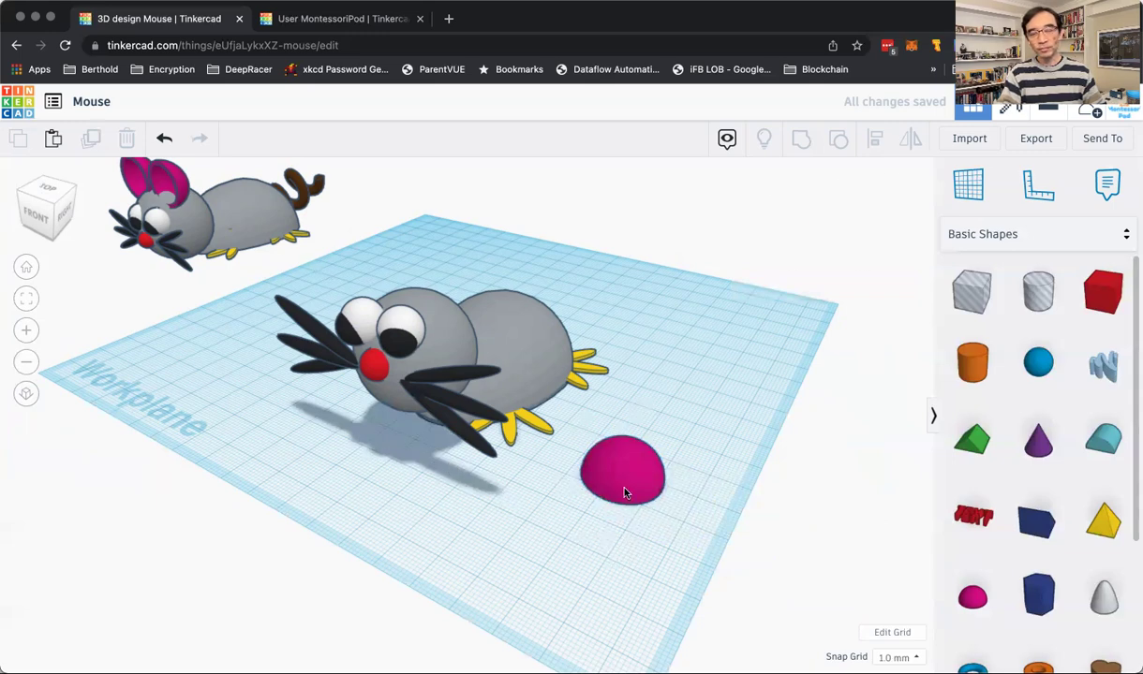
click(595, 464)
right_drag(602, 536, 466, 416)
drag(457, 408, 501, 418)
drag(459, 371, 459, 311)
click(351, 501)
right_drag(349, 492, 429, 506)
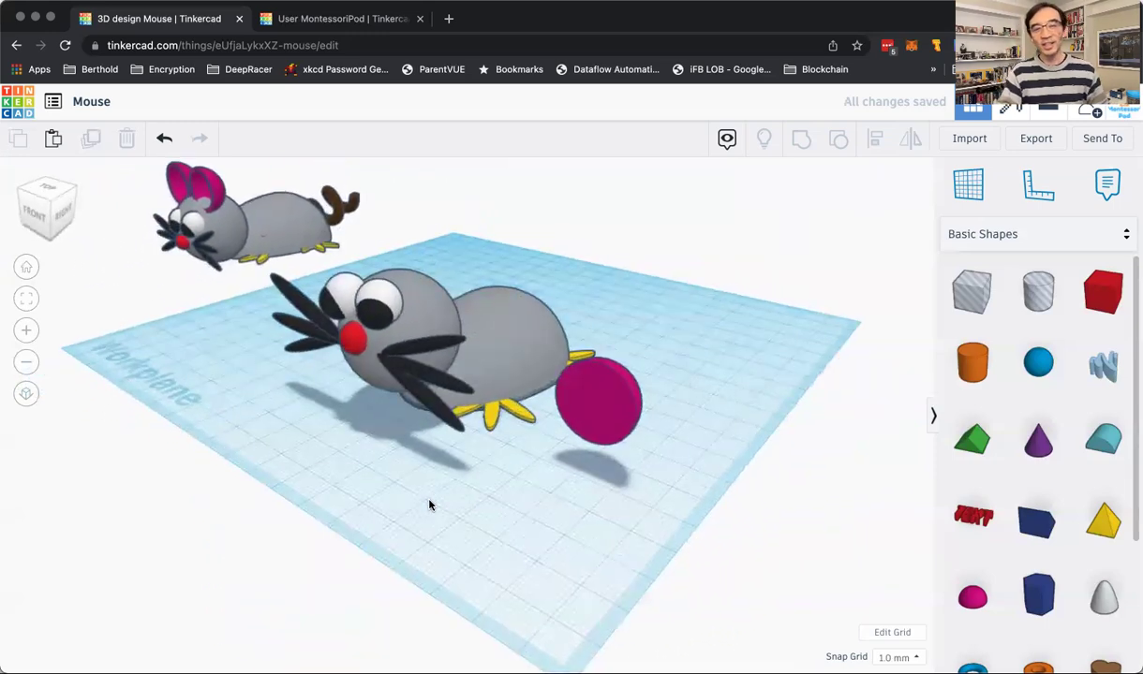
Duplicate the upright half sphere and scale the copy down slightly in proportion
click(601, 405)
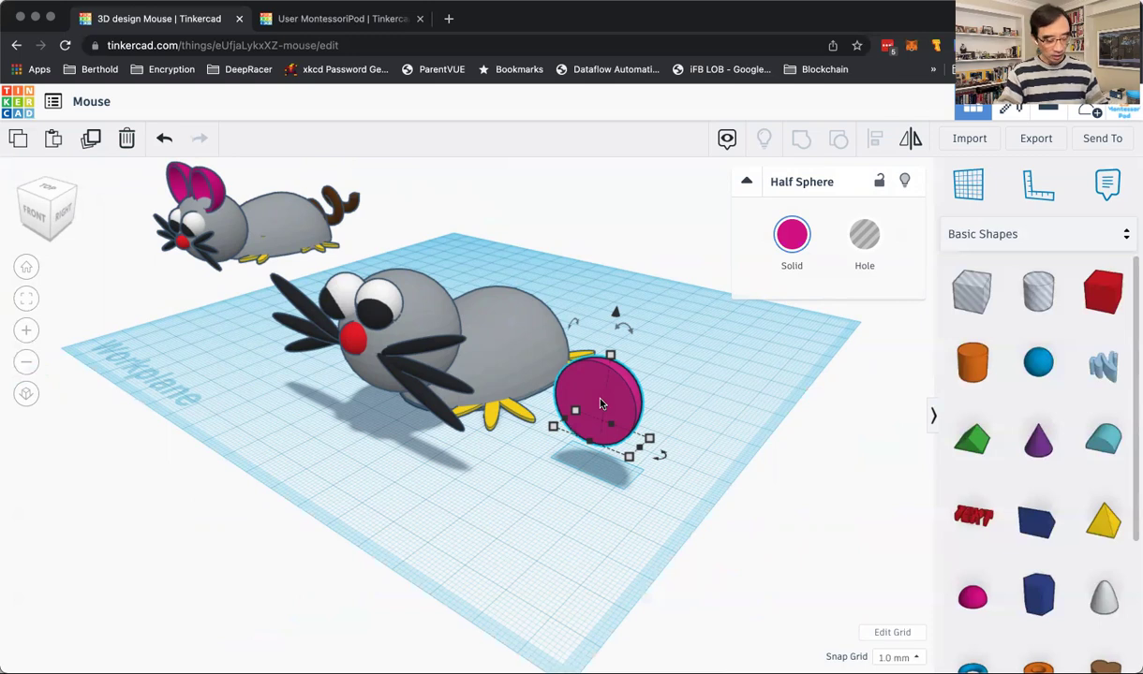
click(51, 138)
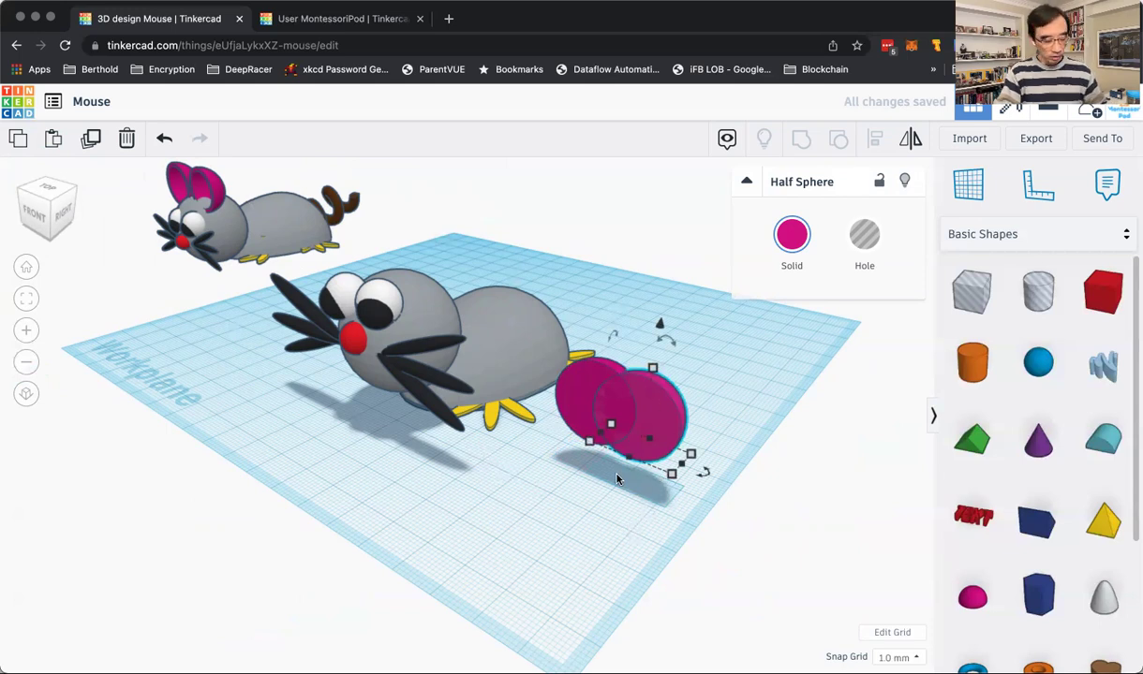
mouse_move(673, 473)
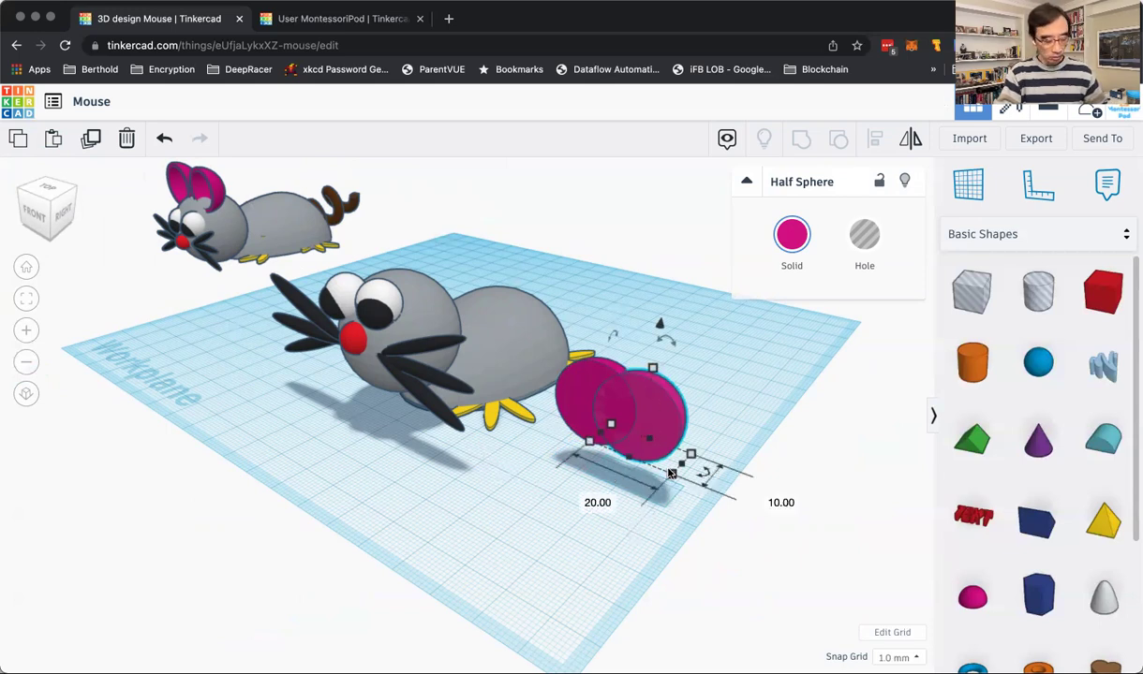
mouse_move(670, 476)
mouse_down()
mouse_move(663, 466)
mouse_move(670, 478)
mouse_up()
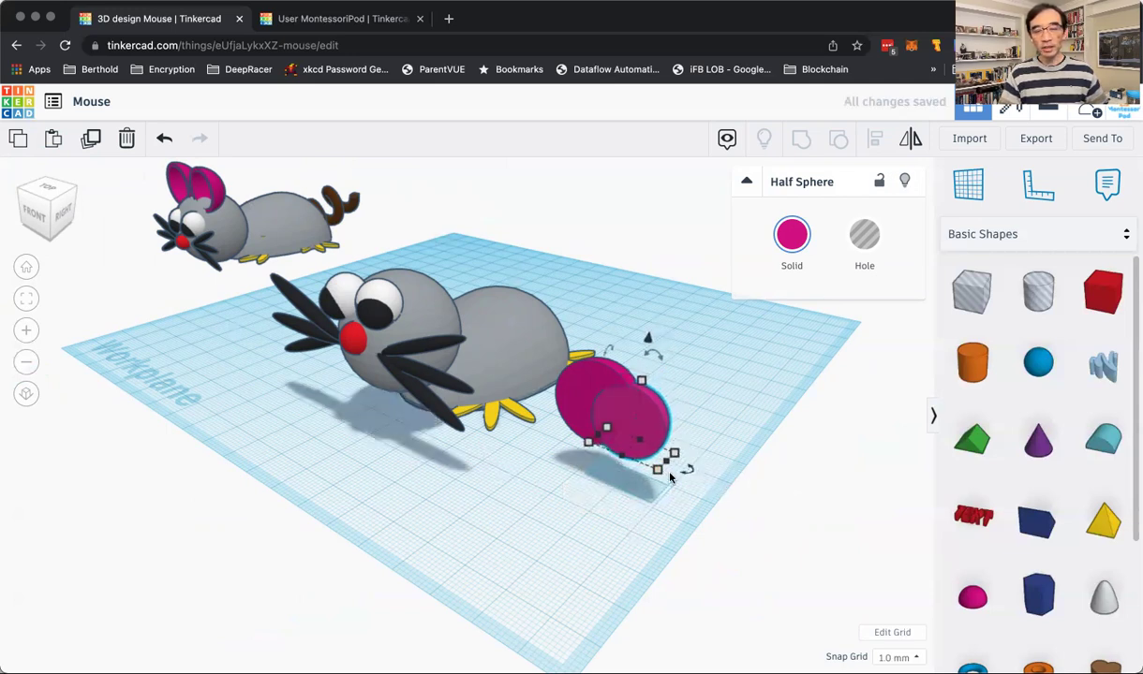
Move the smaller half sphere sideways and up until it is centred on the face of the larger one
key(Left)
key(Left)
key(Left)
key(Left)
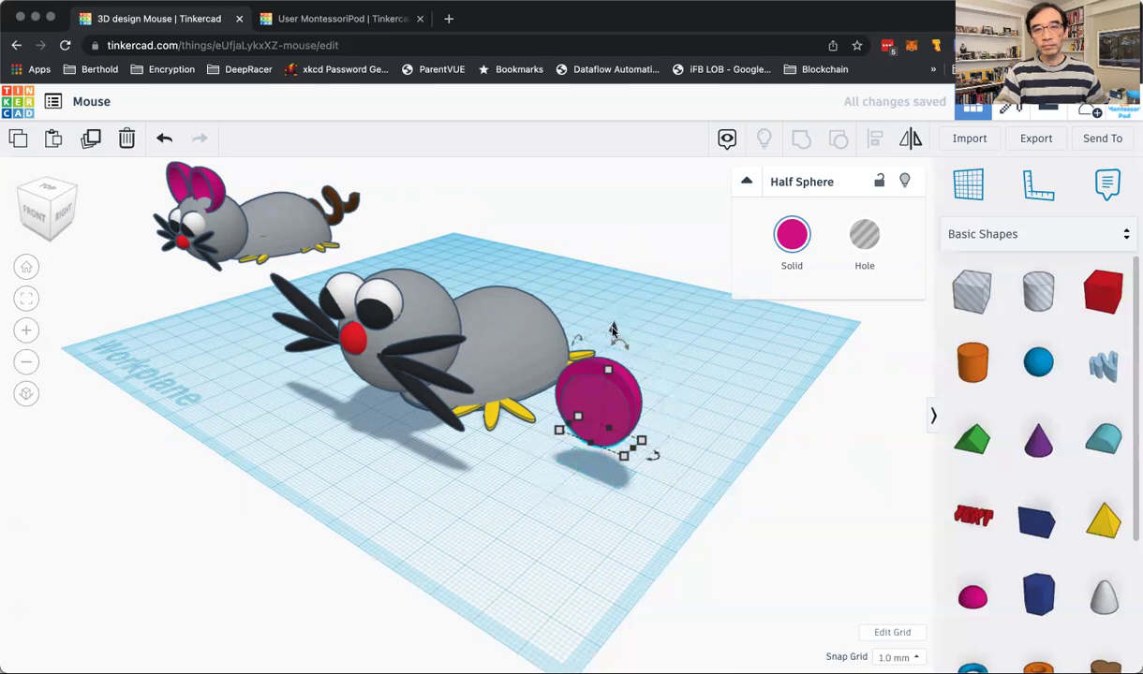
drag(614, 331, 613, 324)
click(600, 555)
scroll(599, 557, up, 5)
click(661, 402)
drag(707, 281, 709, 269)
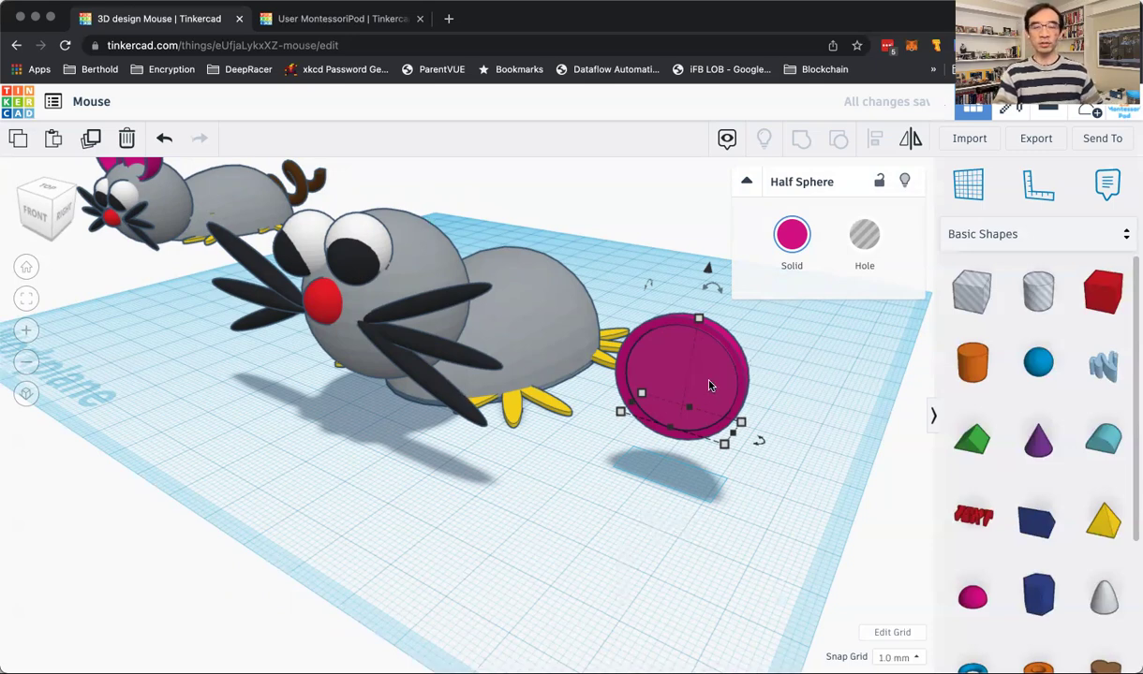
Turn the smaller half sphere into a hole and group it with the larger one to make a hollow ear
click(861, 241)
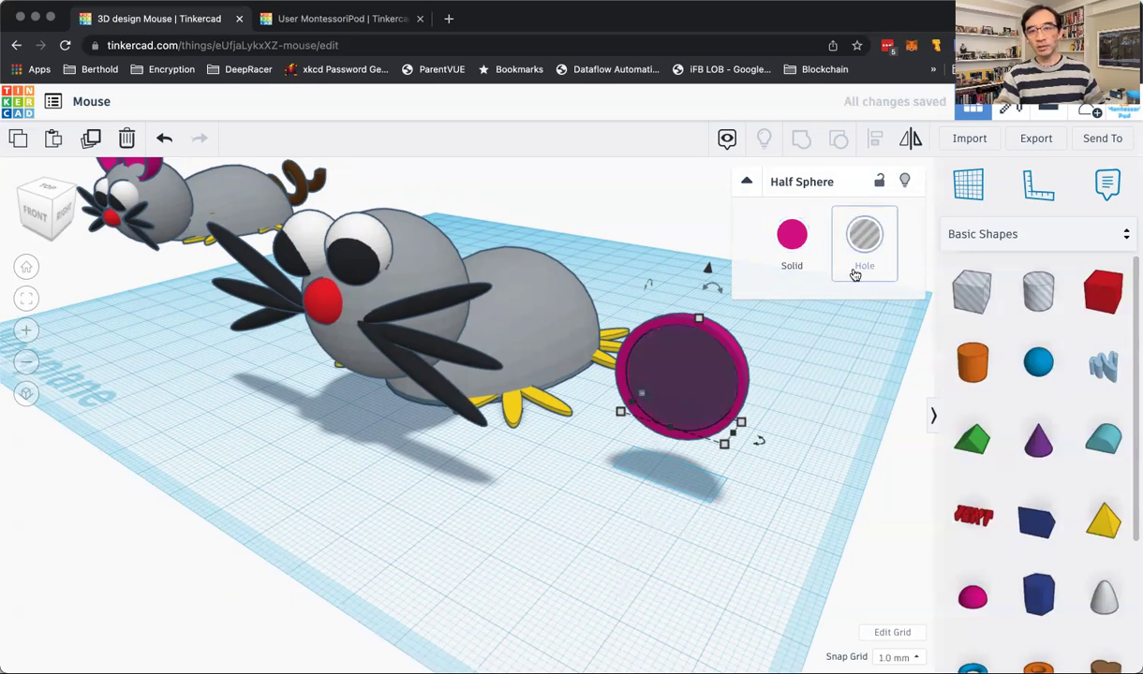
click(663, 554)
right_drag(663, 554, 708, 278)
drag(695, 314, 763, 560)
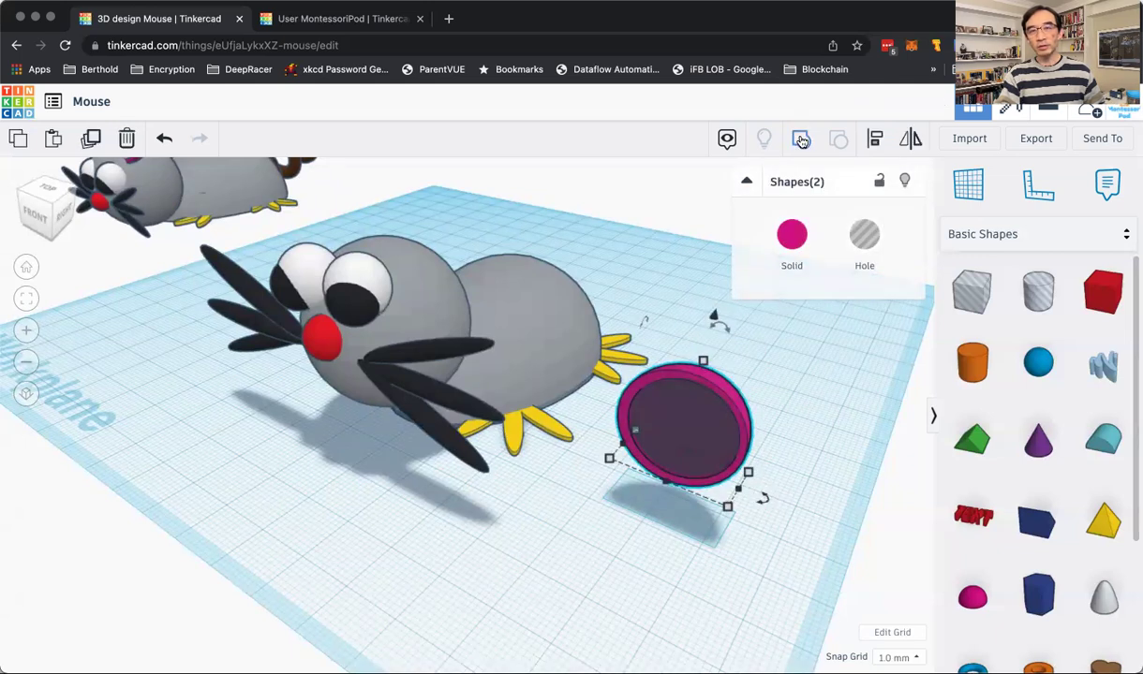
key(ctrl+g)
mouse_move(670, 581)
right_down()
mouse_move(663, 532)
mouse_move(681, 577)
right_up()
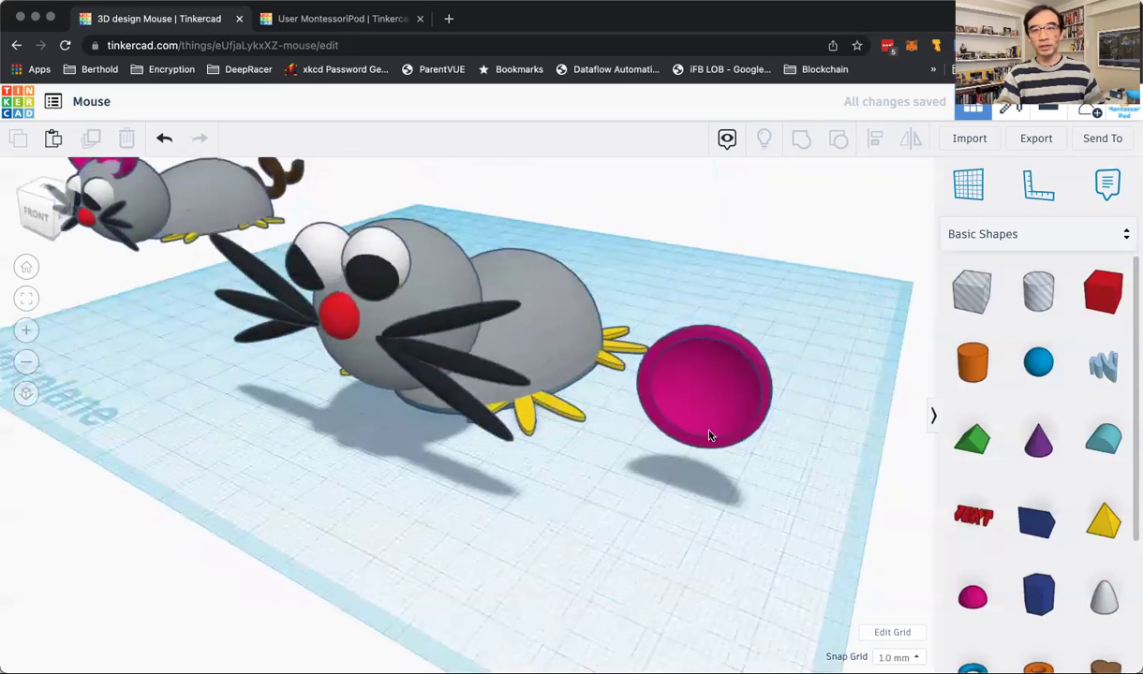
Duplicate the hollow ear, raise the copy about 33 mm and set it on one side of the mouse's head
click(708, 431)
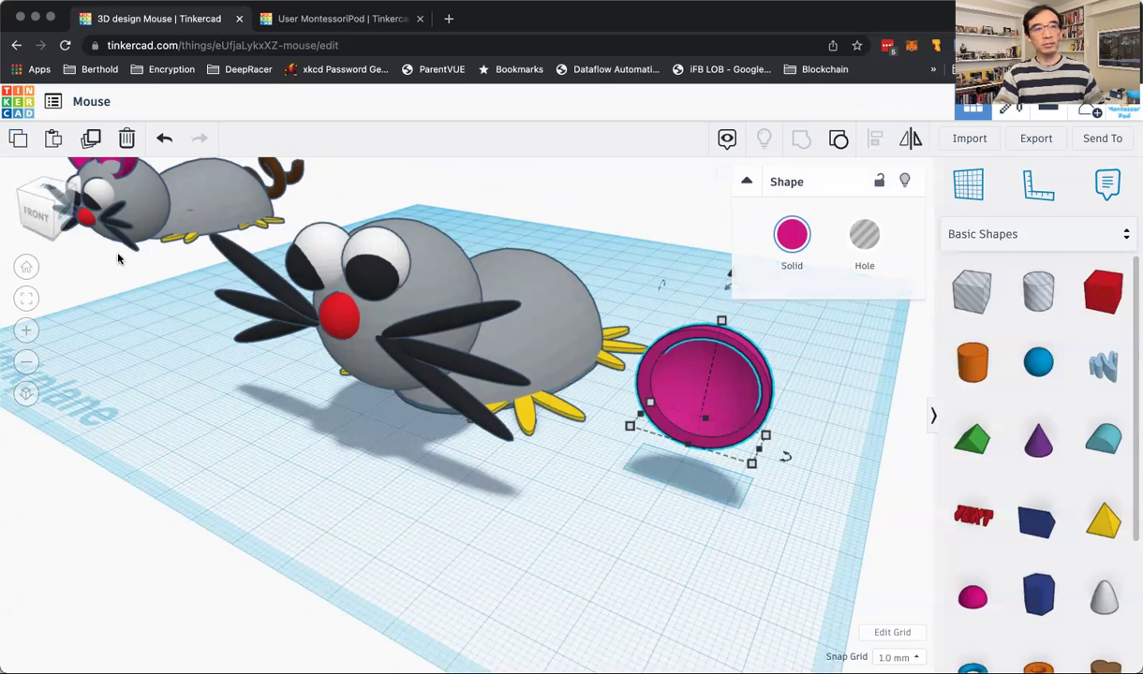
click(54, 138)
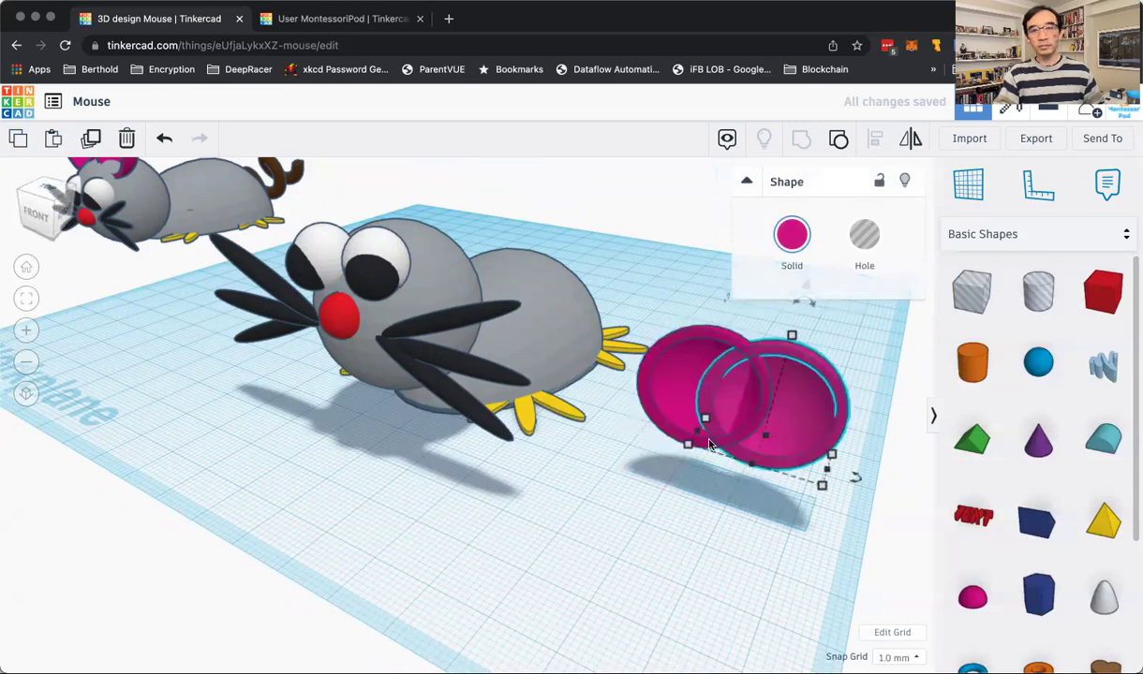
drag(801, 409, 459, 356)
drag(429, 249, 437, 91)
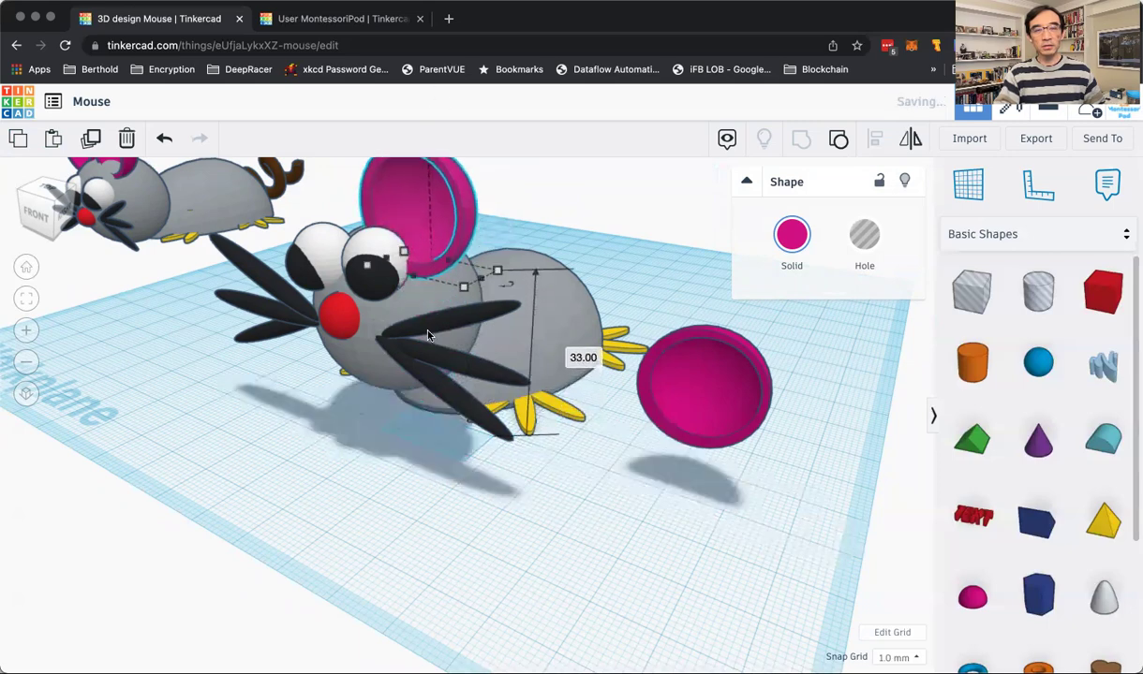
right_drag(403, 467, 488, 459)
drag(488, 459, 495, 424)
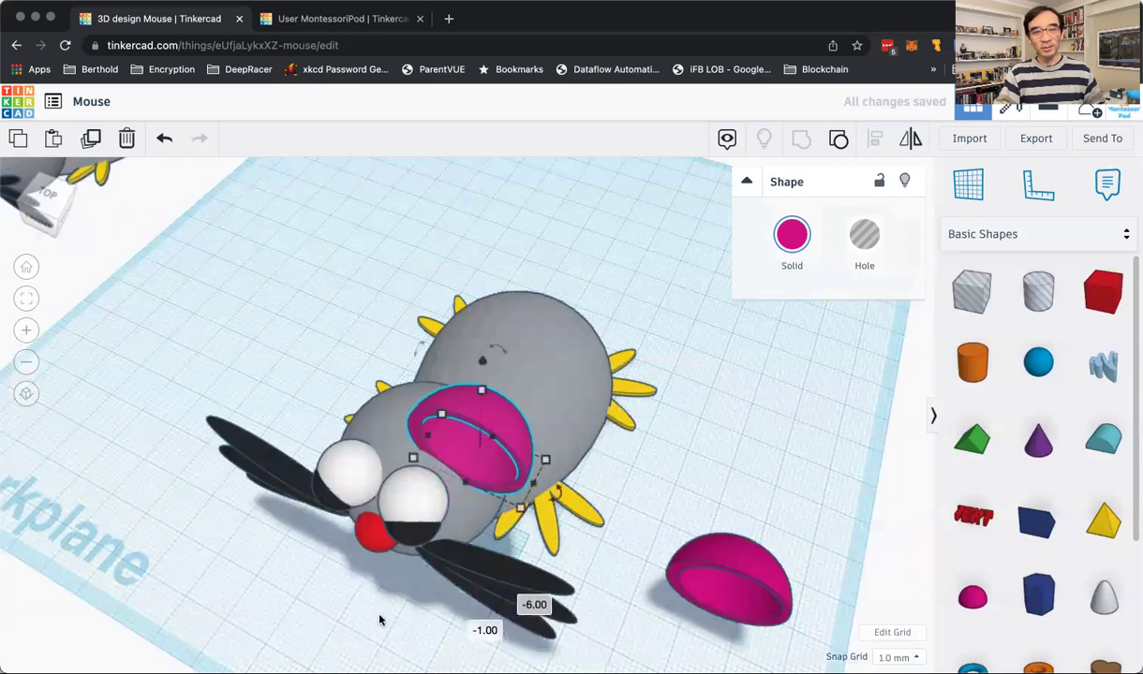
Move the original ear to the other side of the head and adjust its height and depth to match the first
right_drag(475, 548, 459, 566)
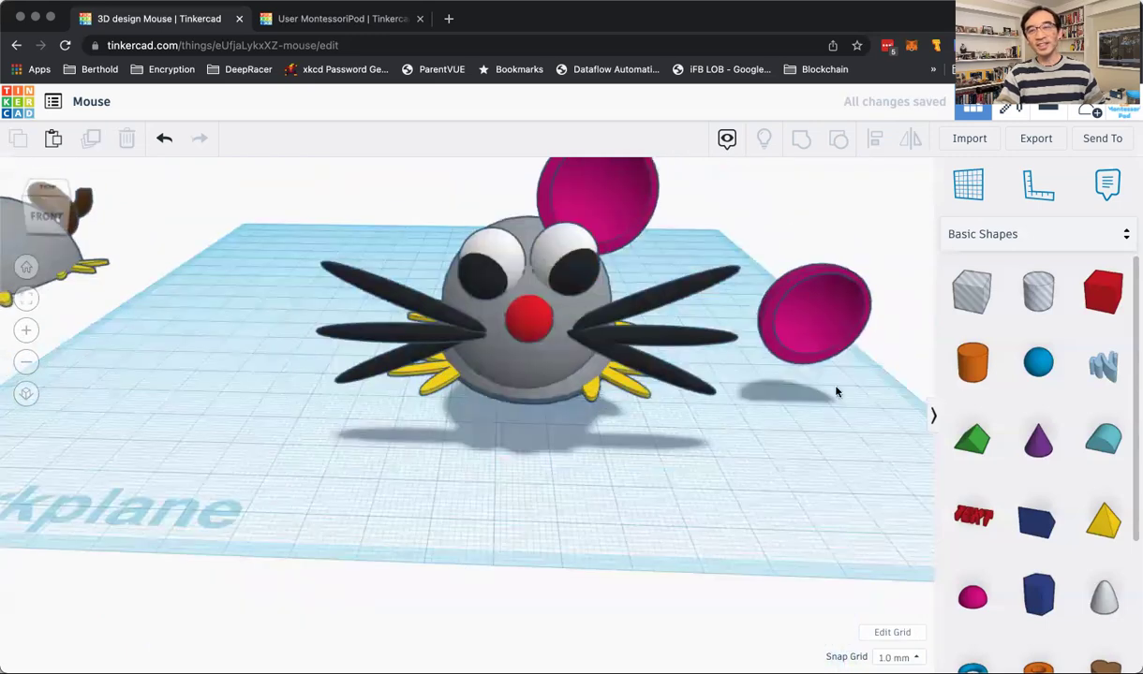
drag(806, 354, 457, 379)
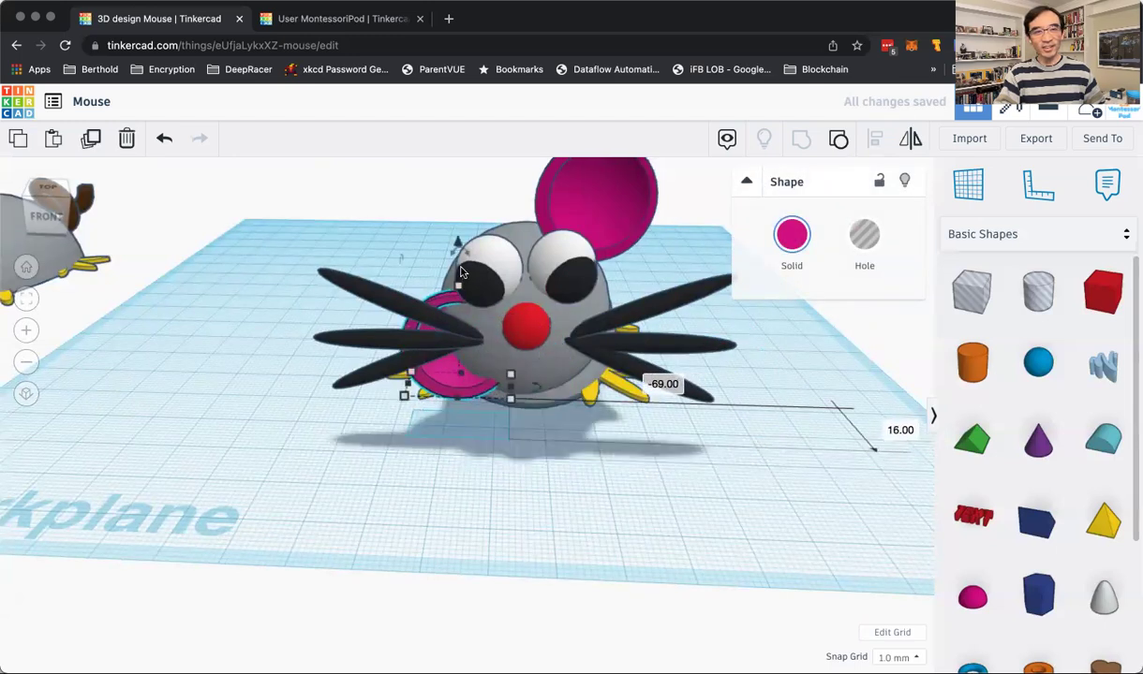
drag(460, 244, 475, 75)
right_drag(492, 506, 403, 523)
drag(433, 533, 439, 501)
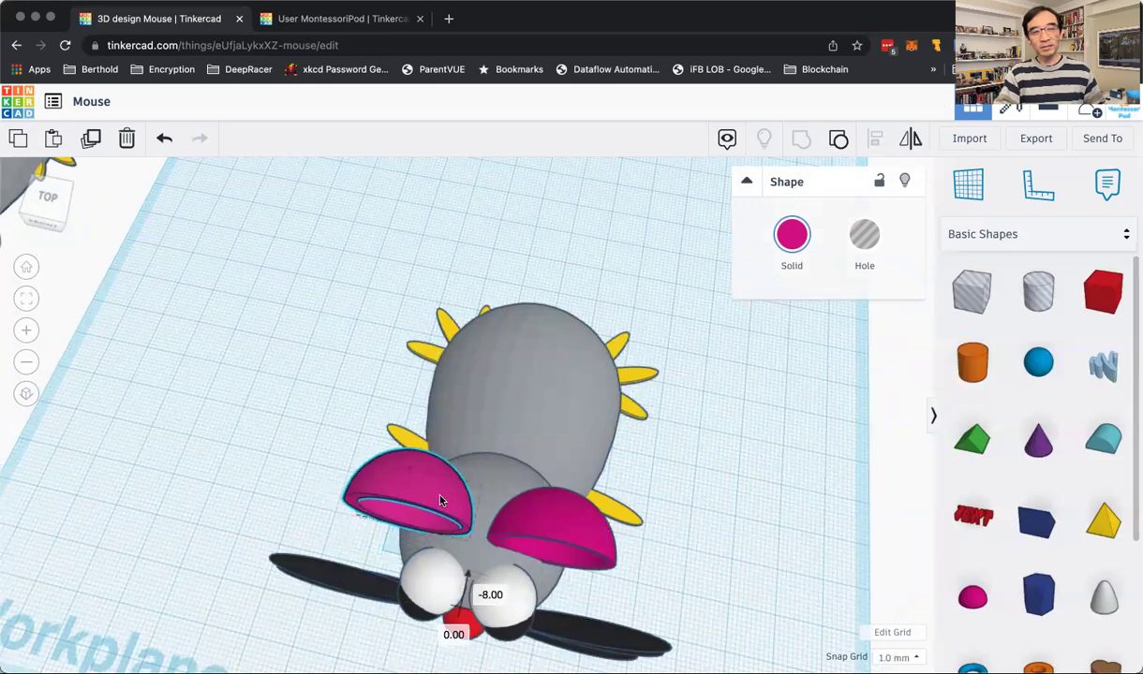
right_drag(439, 501, 383, 391)
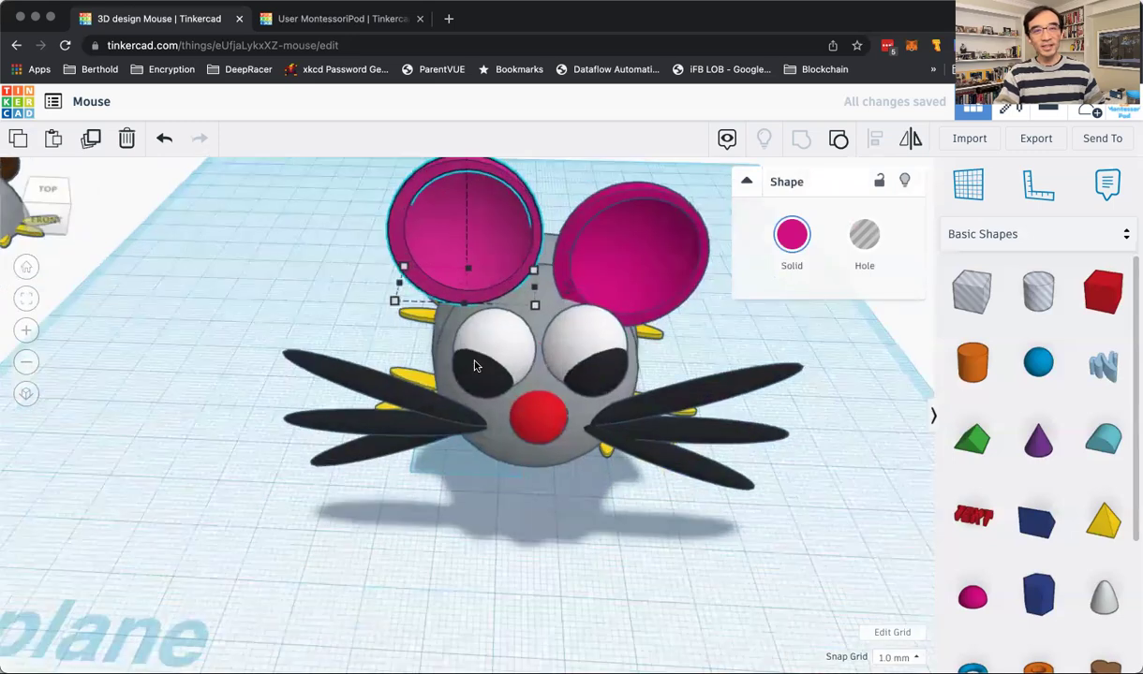
scroll(451, 344, down, 2)
drag(465, 184, 466, 194)
click(554, 522)
right_drag(555, 521, 542, 501)
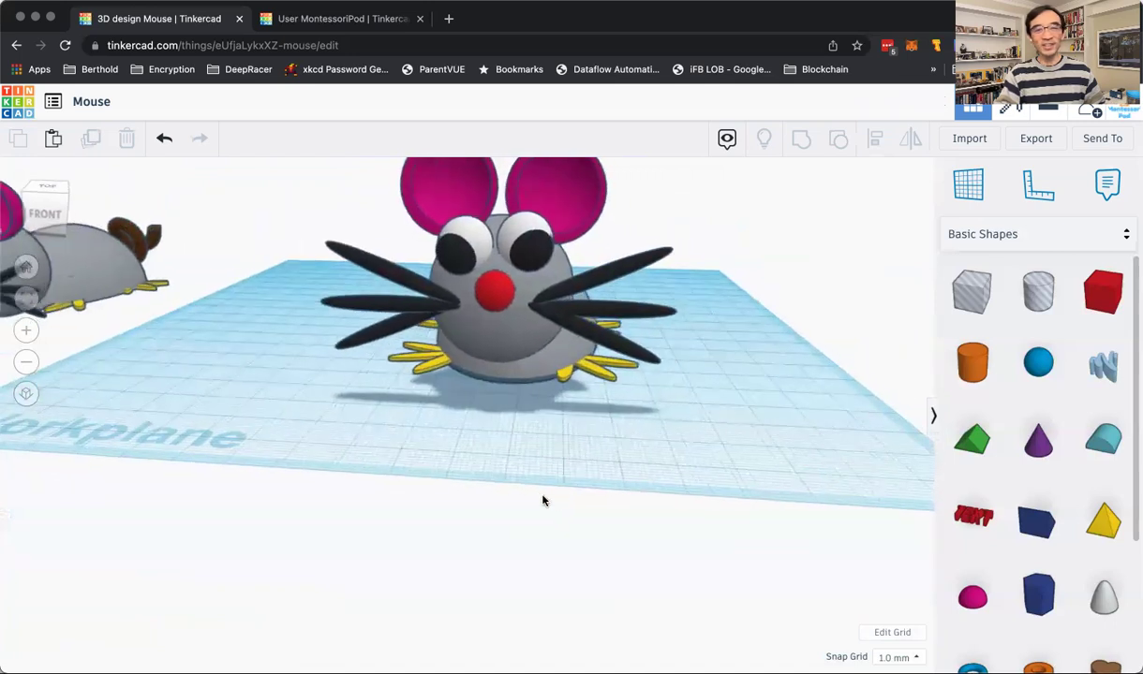
Add a Spring from the Shape Generators collection to the workplane behind the mouse's body
click(535, 231)
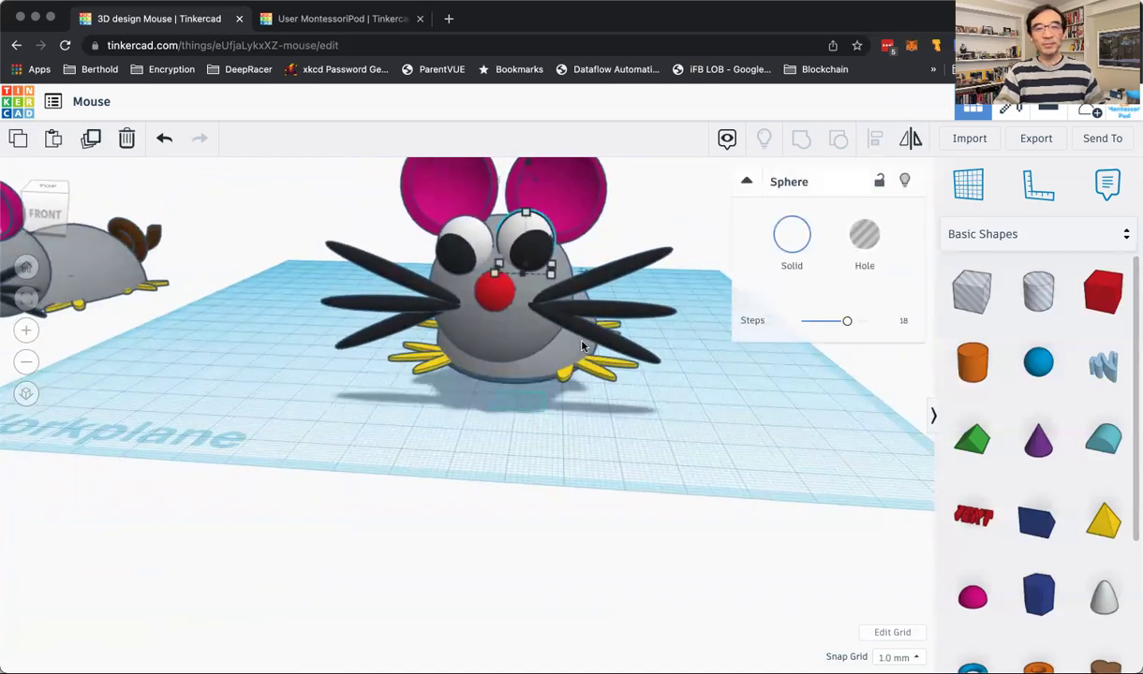
click(696, 439)
right_drag(696, 439, 576, 460)
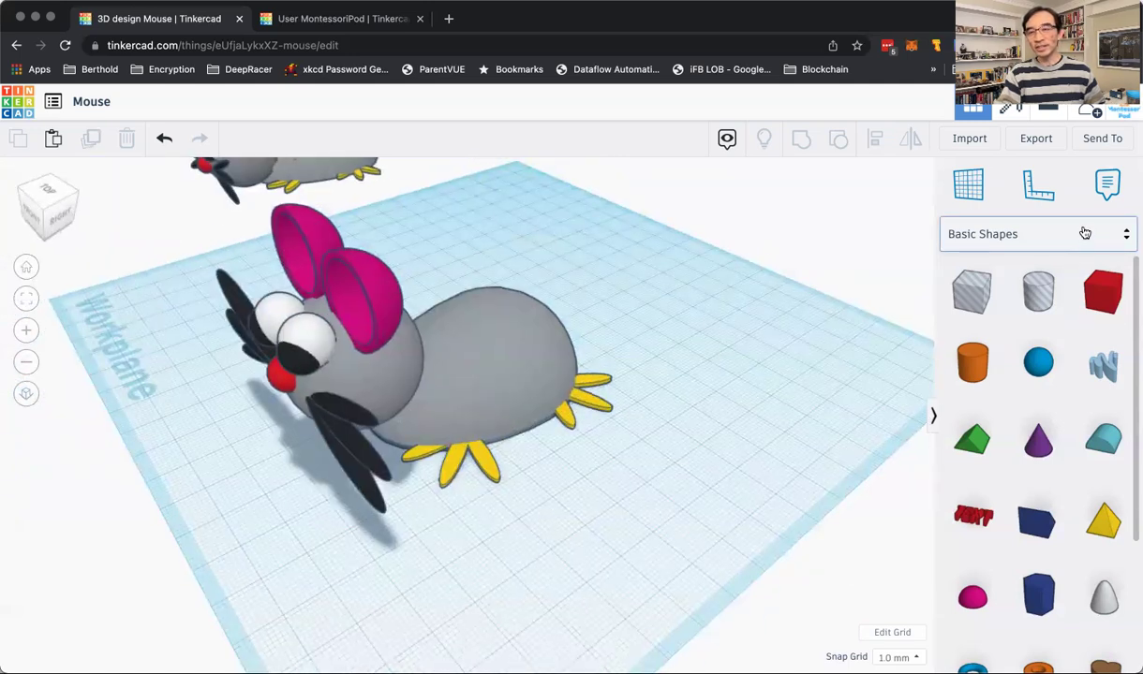
click(1034, 230)
scroll(1044, 600, down, 3)
click(1004, 575)
drag(974, 421, 608, 336)
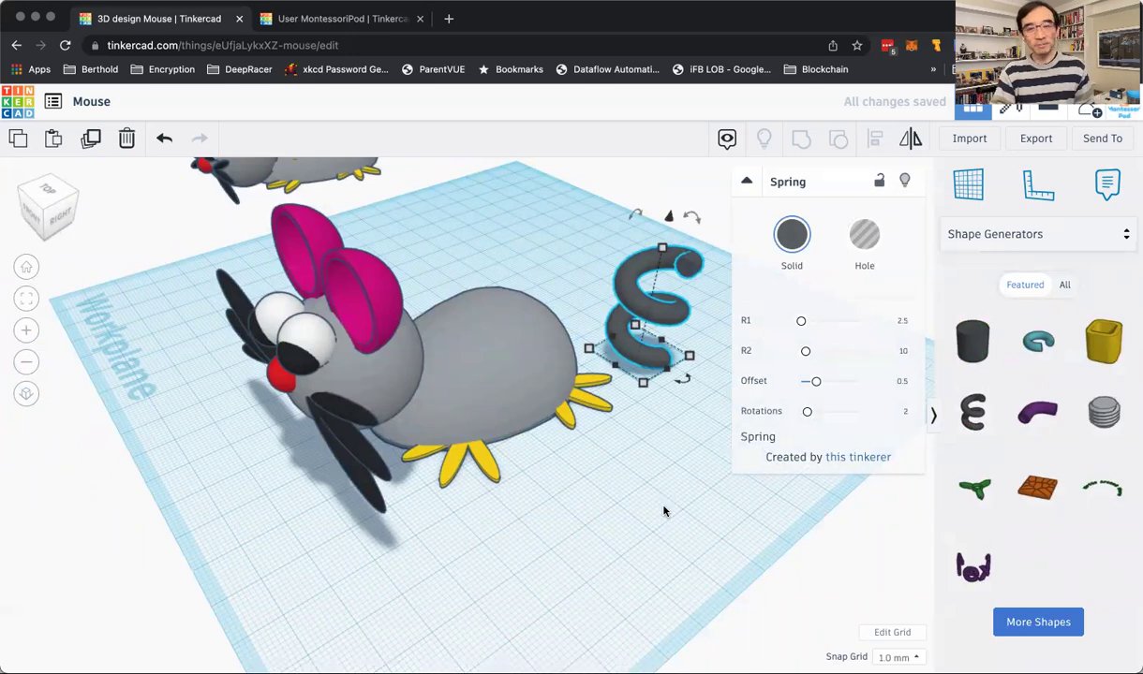
Tilt the spring about 67.5° away from the body and attach it to the mouse's rear as a tail
right_drag(663, 511, 590, 479)
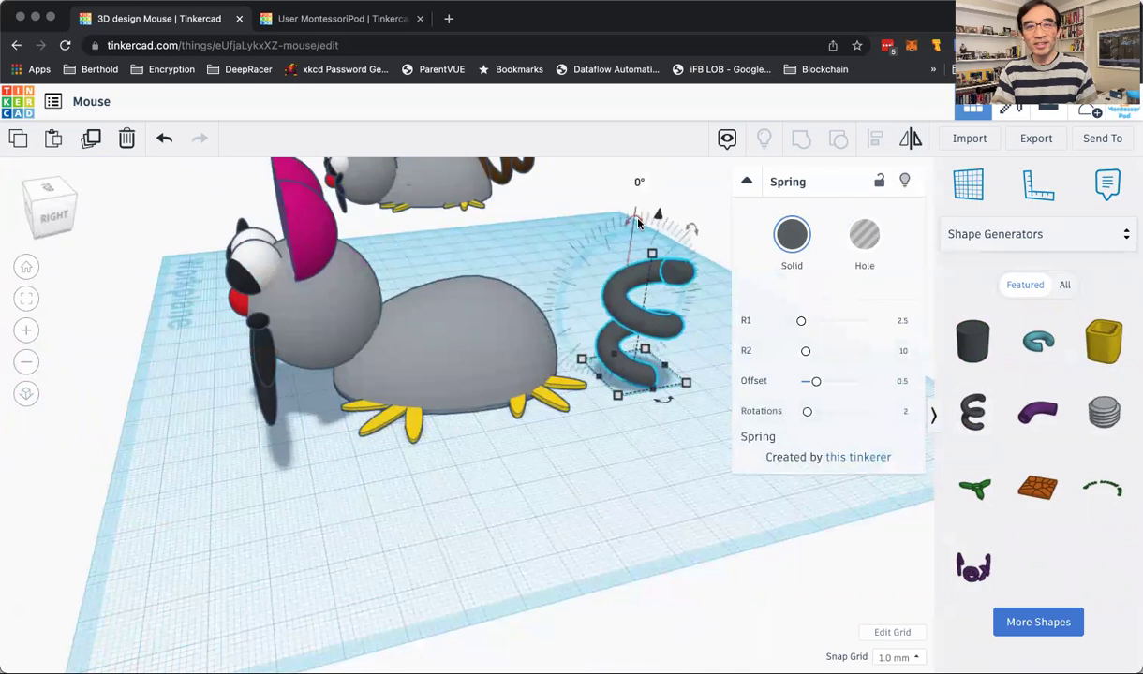
drag(633, 221, 689, 269)
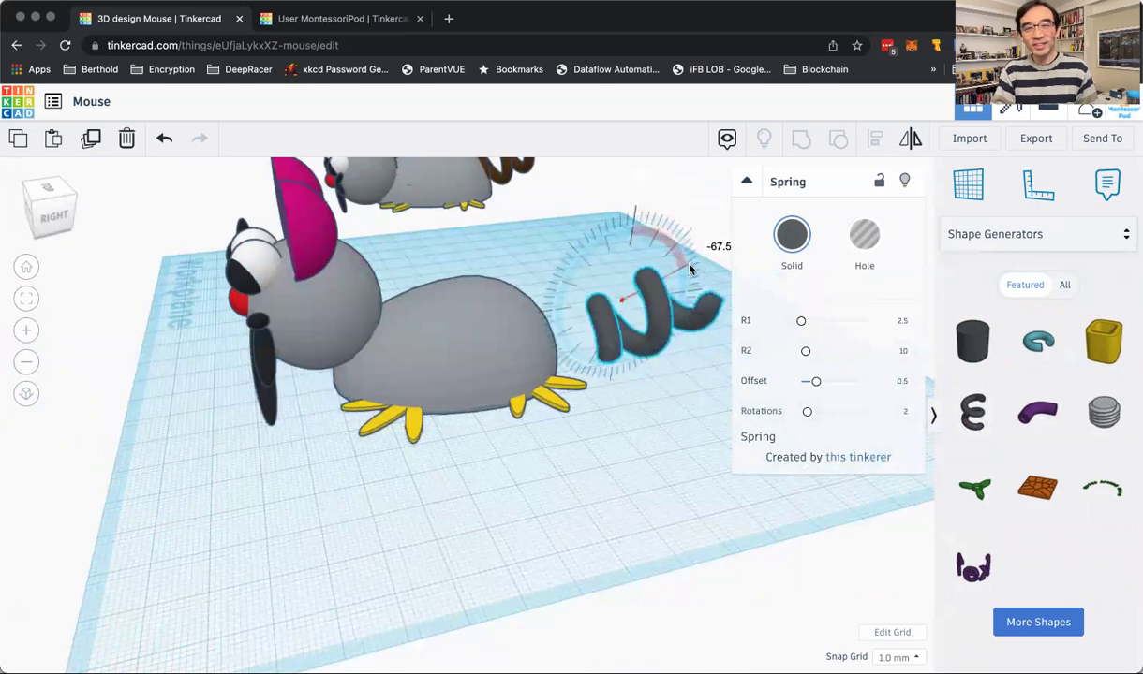
drag(649, 314, 548, 272)
right_drag(617, 416, 485, 467)
right_drag(592, 466, 617, 426)
scroll(648, 455, down, 5)
mouse_move(651, 494)
right_down()
mouse_move(500, 485)
mouse_move(452, 498)
mouse_move(468, 519)
mouse_move(655, 506)
right_up()
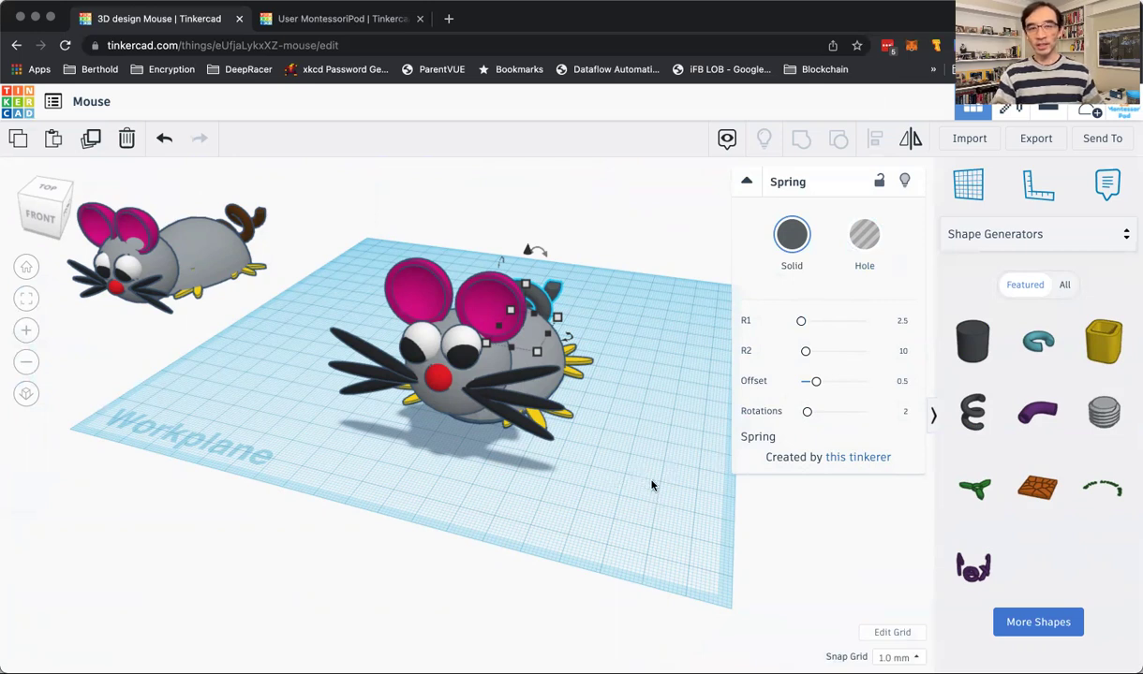
right_drag(641, 483, 511, 496)
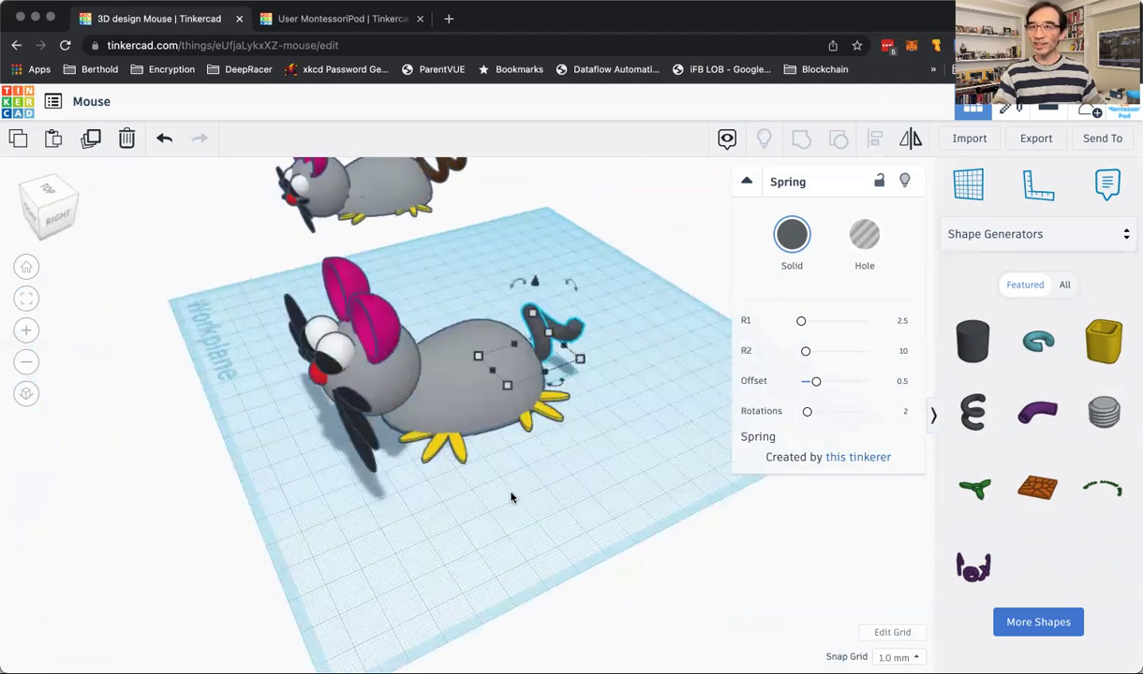